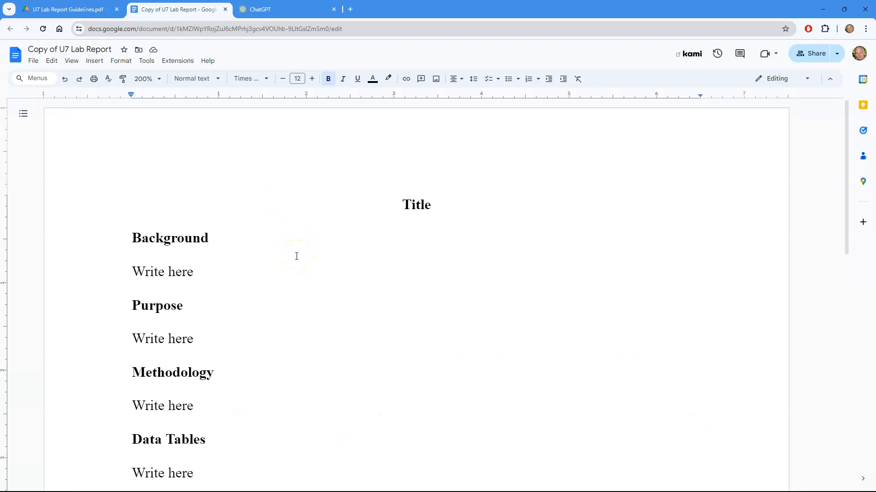
Step: Check the lab report guidelines and ask ChatGPT for help writing a title for a lab report on calorimetry
click(69, 9)
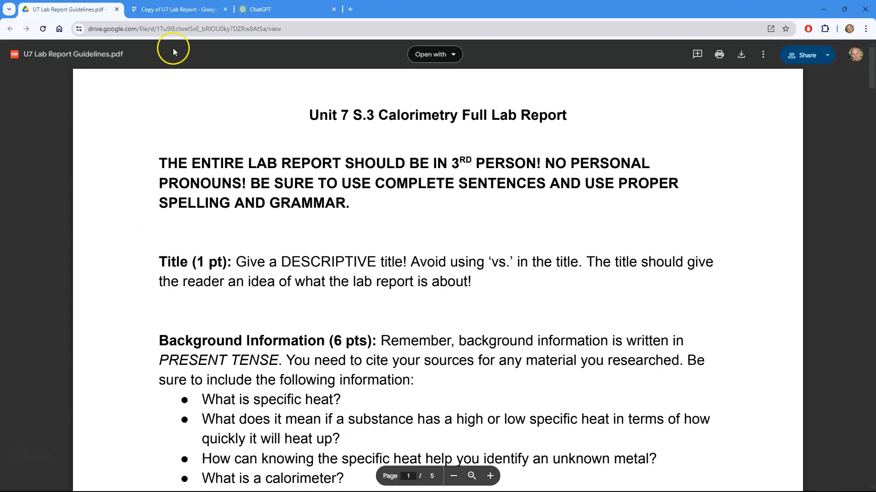
click(176, 8)
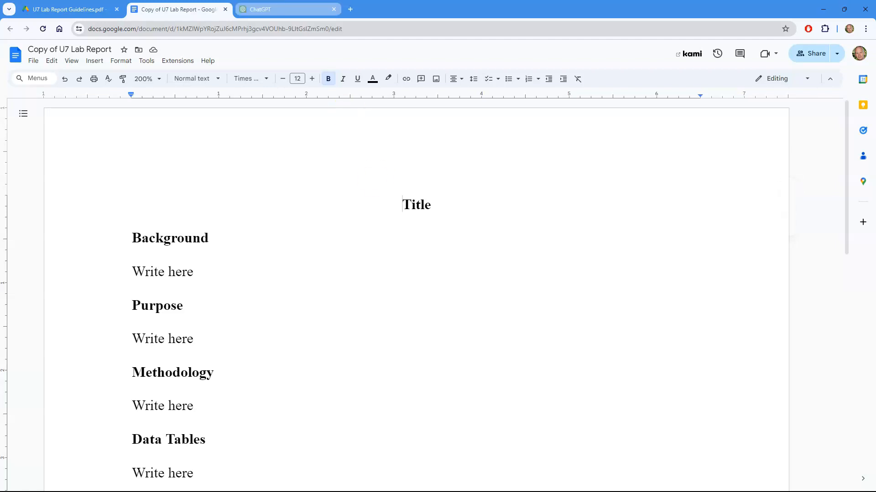
click(298, 9)
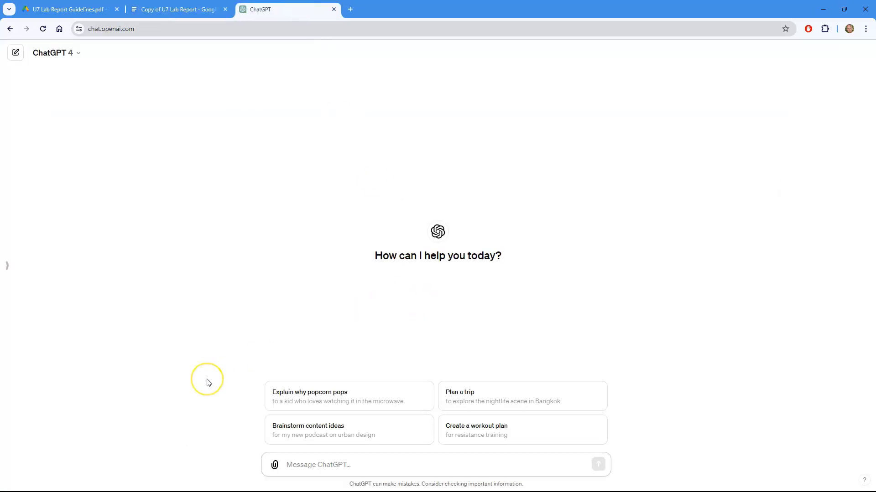
text(I need help writing a title for m)
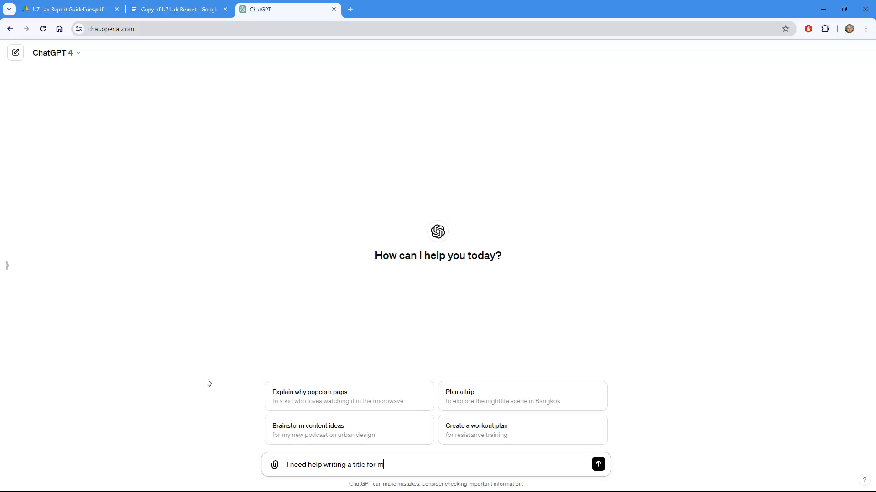
text(y lab report on calrorimetry.)
key(Return)
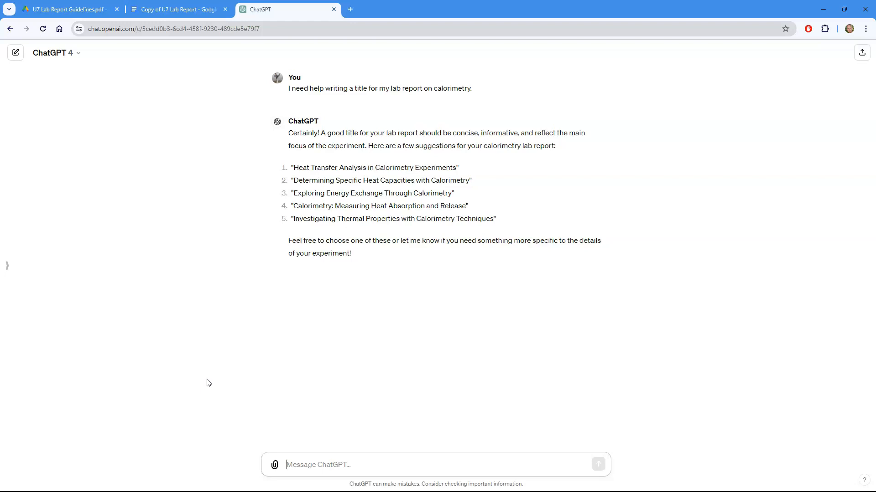
Step: Tell ChatGPT that the purpose of the lab was to identify an unknown metal using calorimetry
text(The purpose of the lab was to identify an unkn)
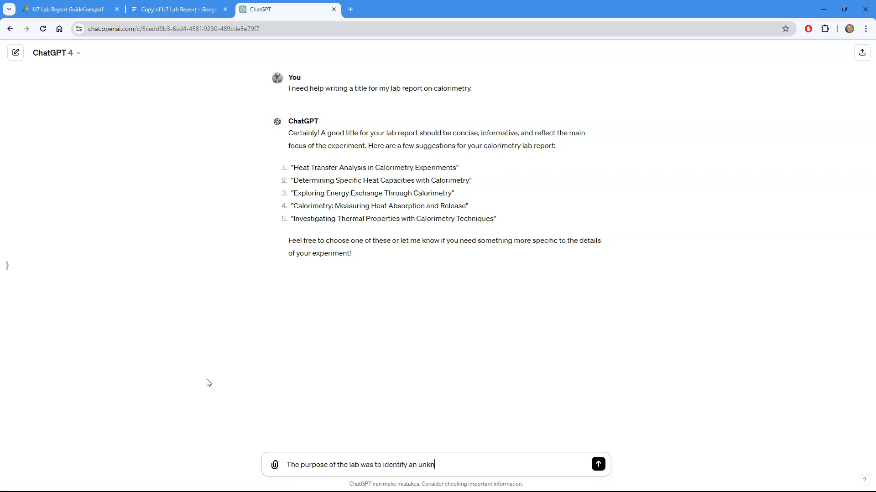
text(own metal using calorimetry)
key(Return)
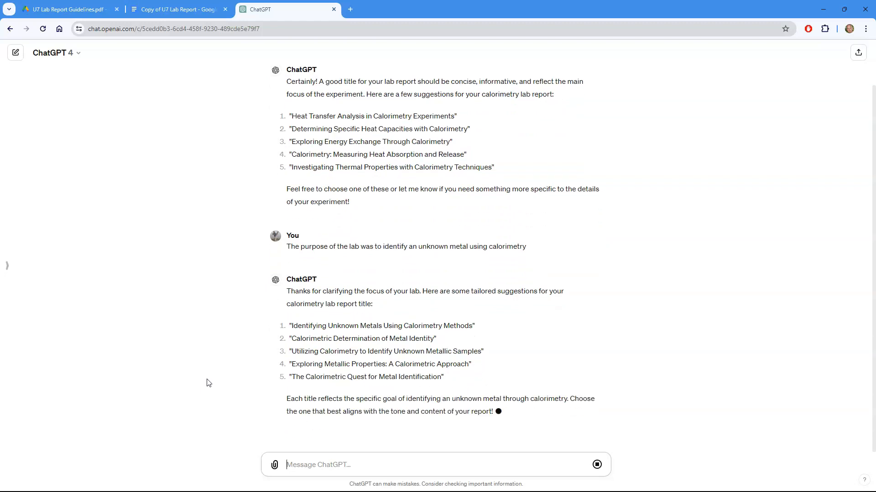
Step: Ask ChatGPT to exclude ":" from the title and shorten the titles
text(Ex)
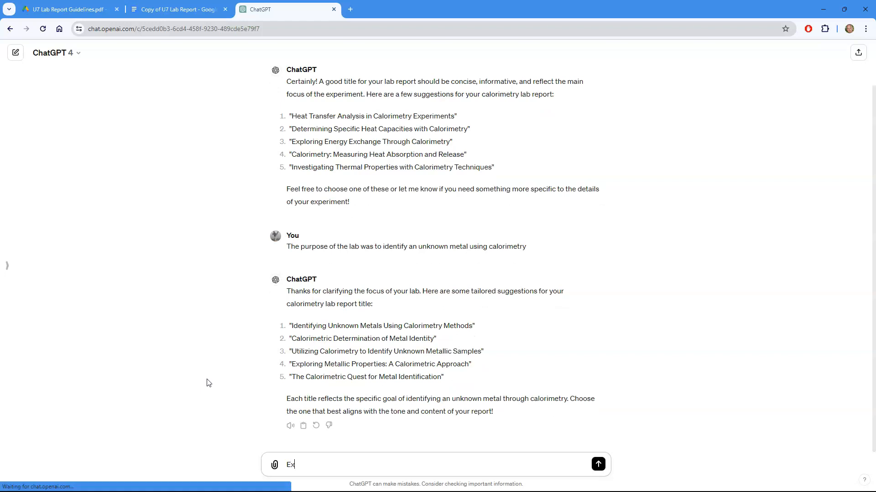
text(clude : from the)
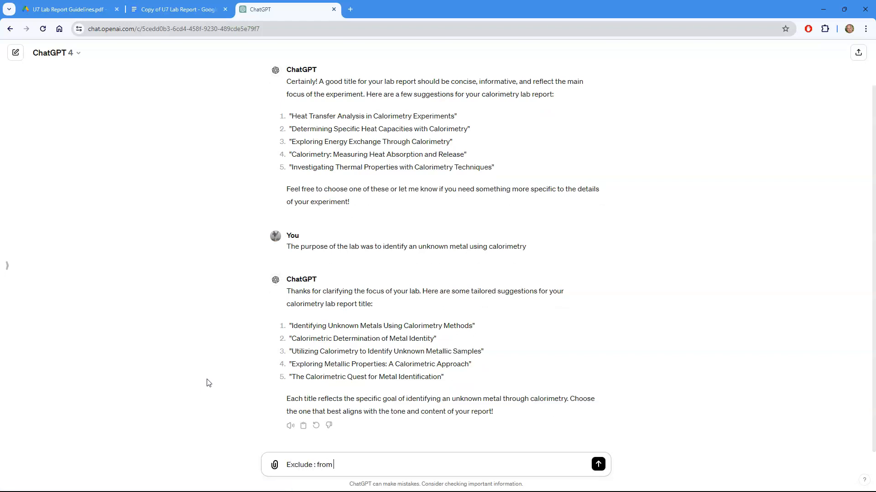
key(BackSpace)
key(BackSpace)
text(itle.  Shorten titles.)
key(Return)
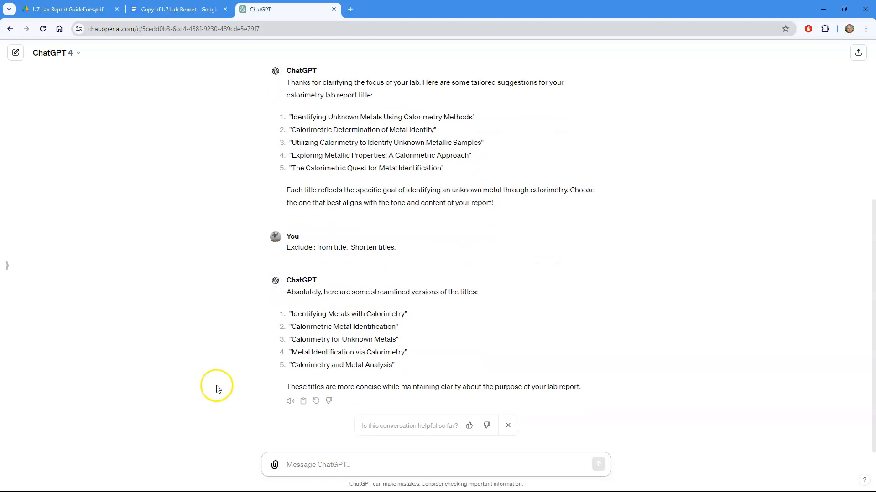
Step: Copy ChatGPT's "Identifying Metals with Calorimetry" and paste it without formatting over the Title placeholder in the lab report document
drag(291, 314, 371, 315)
key(ctrl+c)
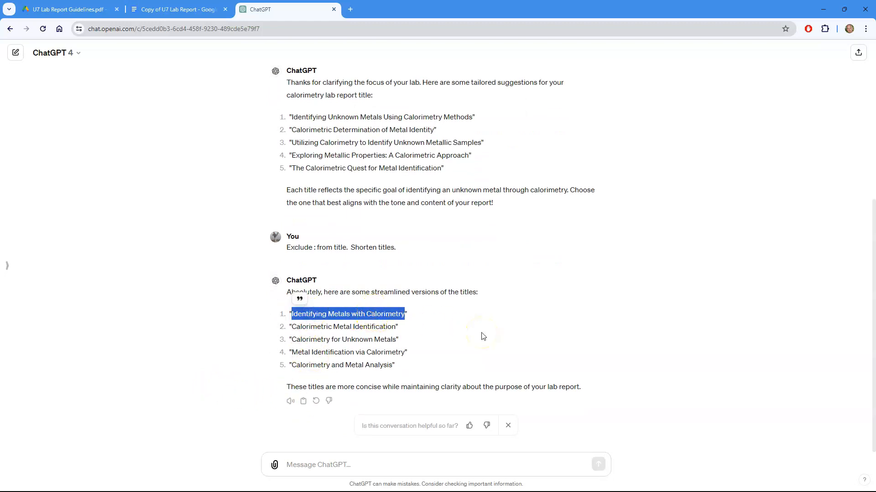
click(173, 10)
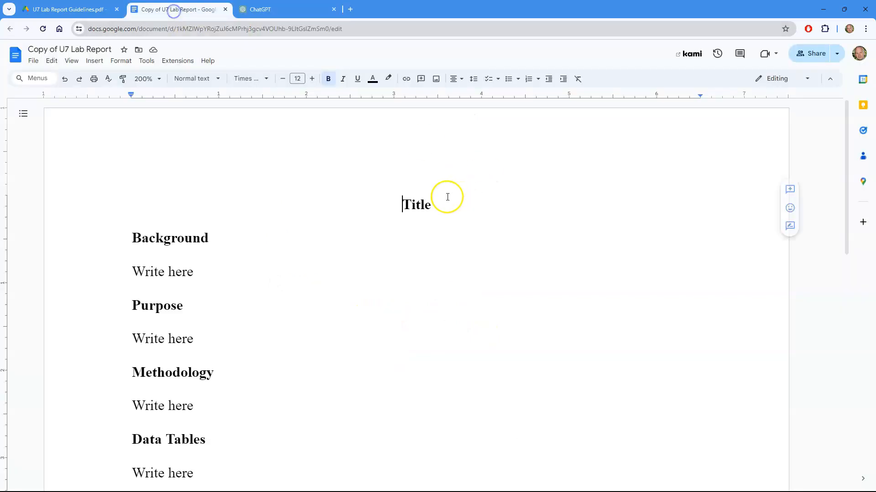
double_click(414, 200)
click(51, 61)
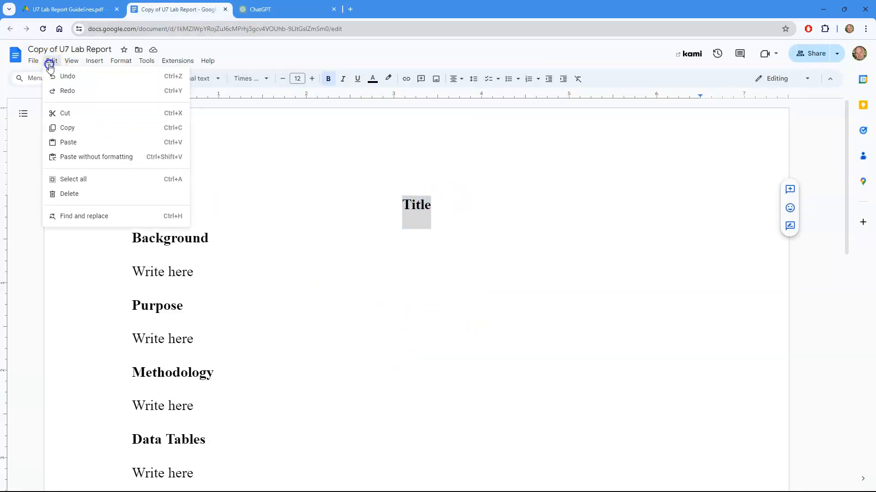
click(82, 157)
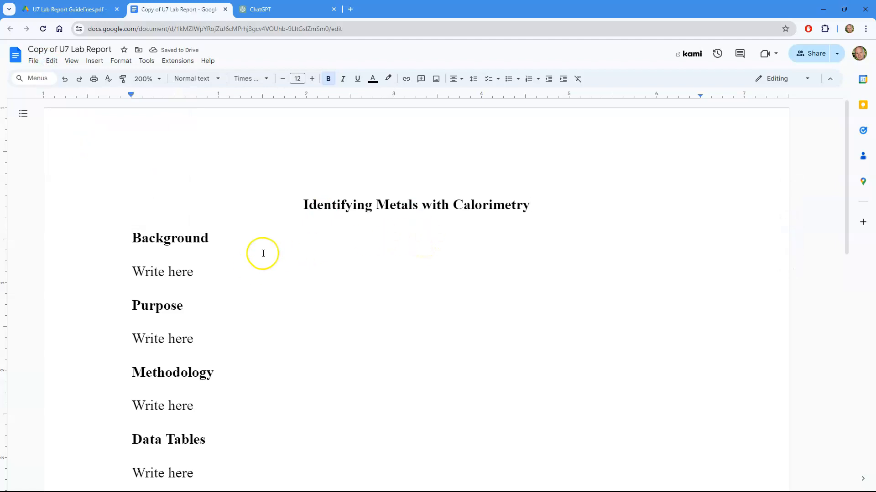
Step: Copy "What is specific heat?" from the guidelines' Background Information section and search Google for it in a new browser tab
click(75, 11)
scroll(274, 310, down, 2)
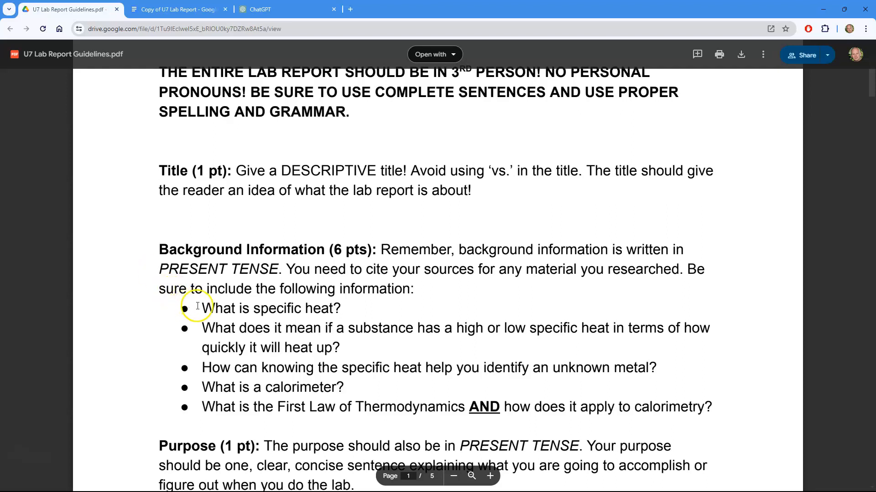
drag(201, 308, 330, 312)
key(ctrl+c)
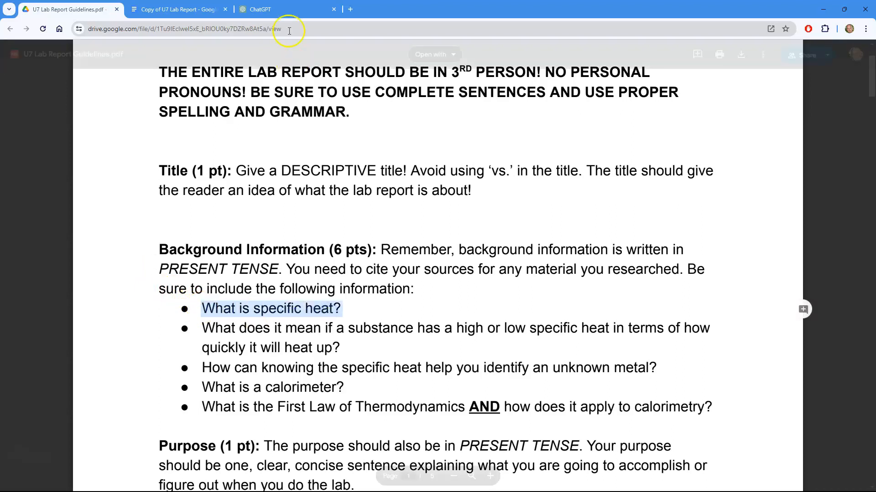
click(350, 10)
key(ctrl+v)
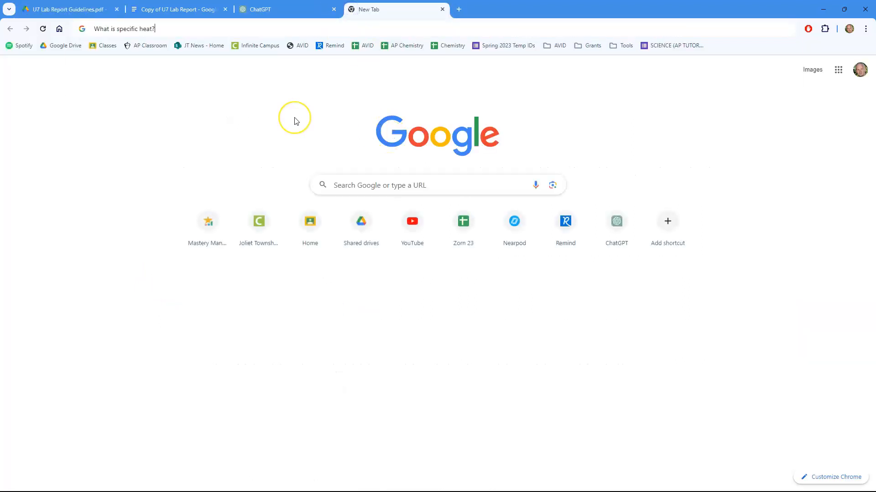
key(Return)
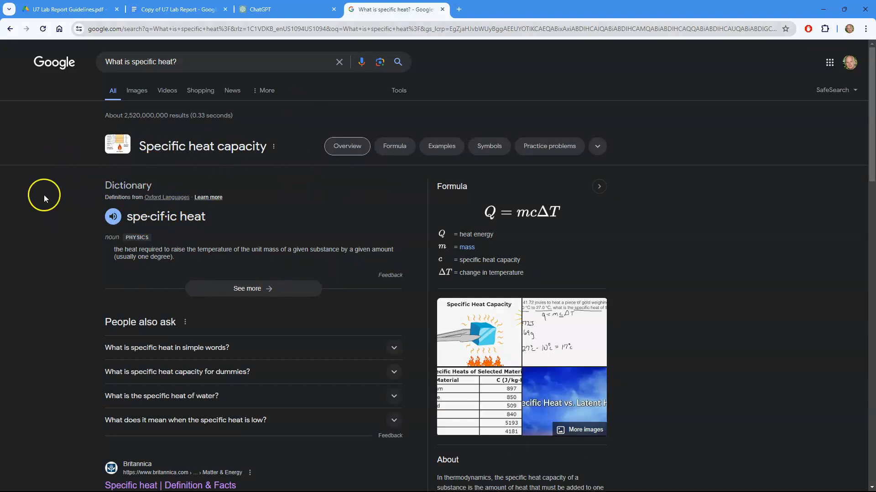
Step: Open Britannica's specific heat article from the search results and copy its opening definition, up to "by one Celsius degree"
scroll(70, 273, down, 3)
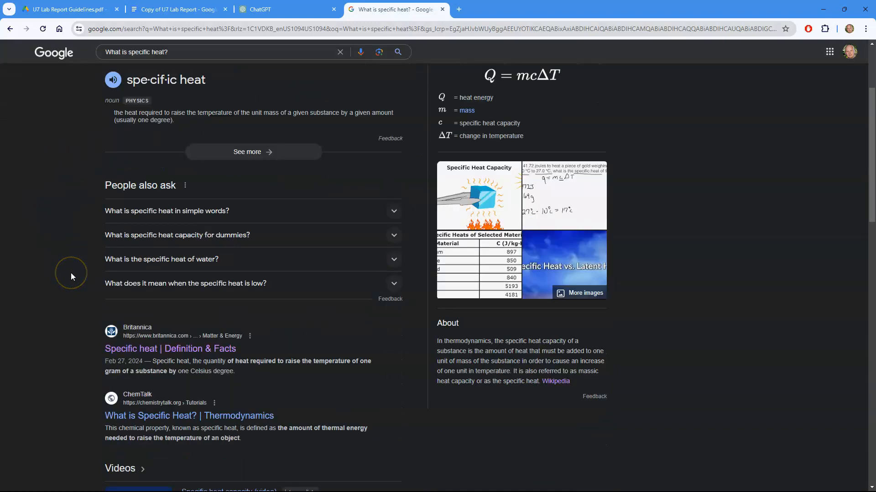
scroll(70, 272, down, 2)
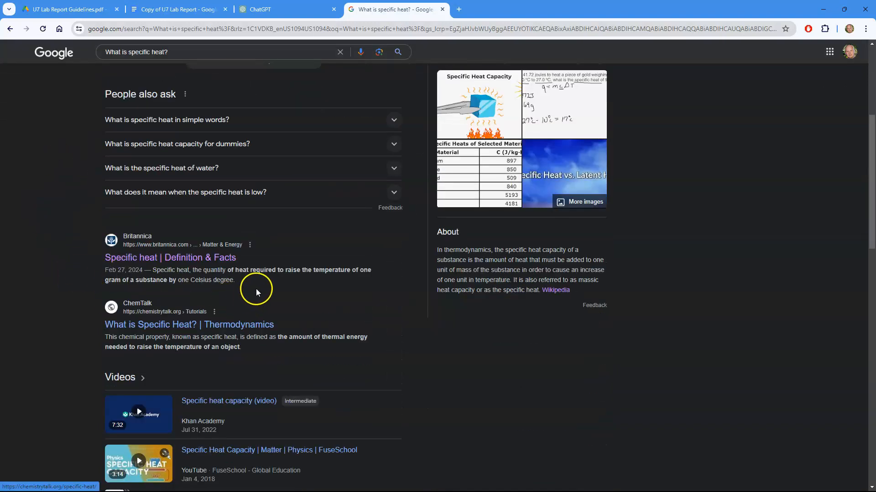
click(182, 258)
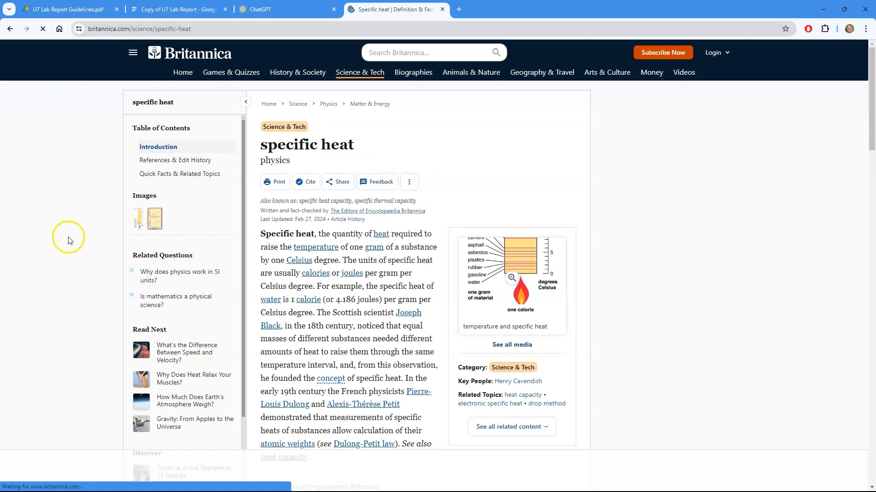
drag(261, 233, 339, 263)
key(ctrl+c)
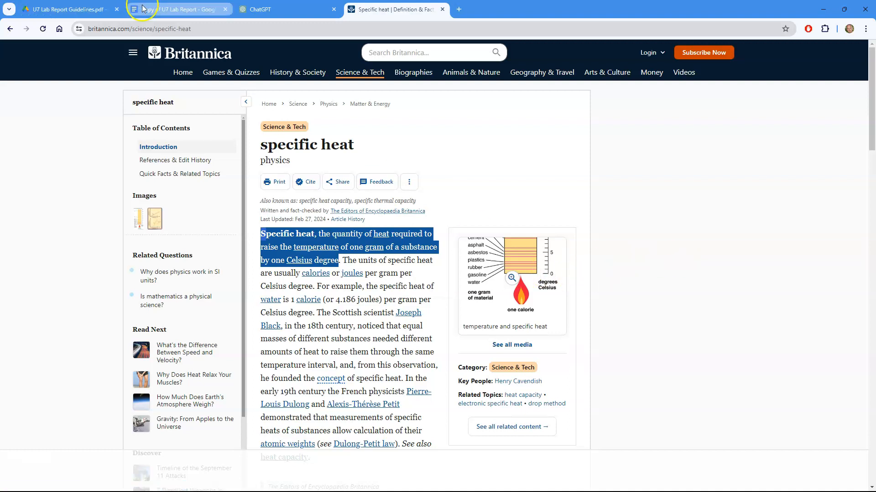
Step: Replace the Background placeholder in the lab report with the copied definition, unformatted, and dismiss the Malwarebytes notification
click(157, 6)
drag(197, 273, 118, 273)
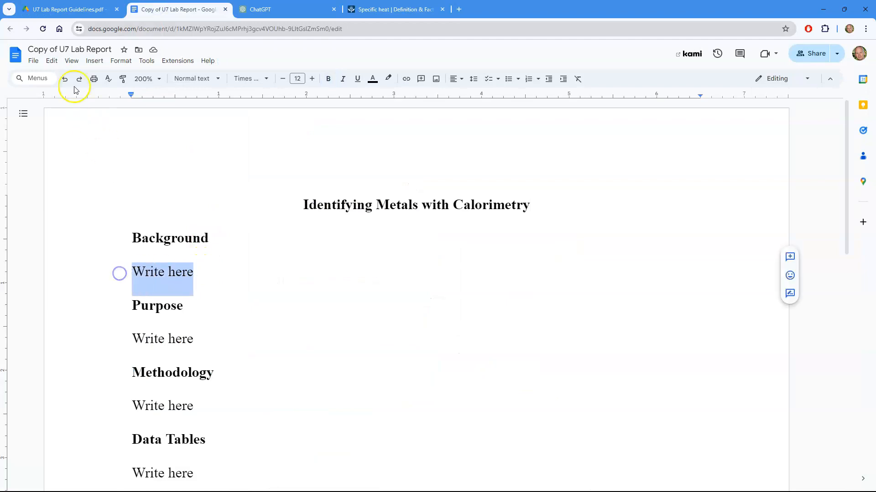
click(51, 61)
click(81, 157)
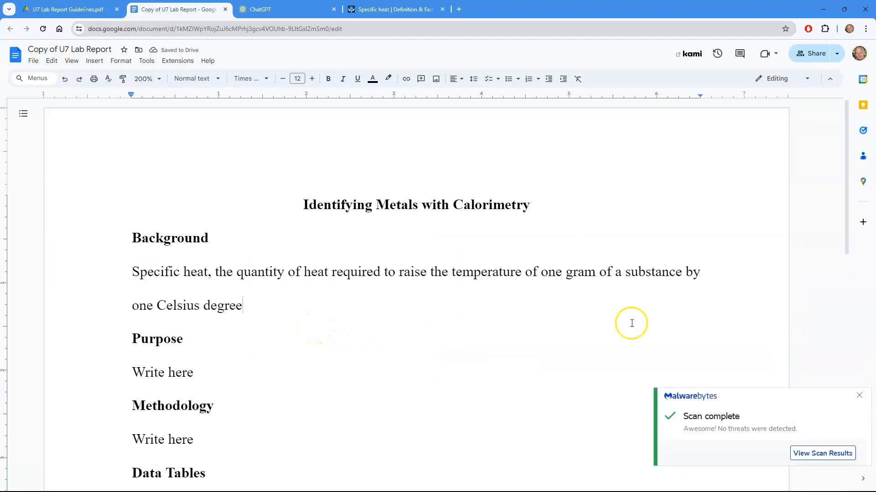
click(859, 395)
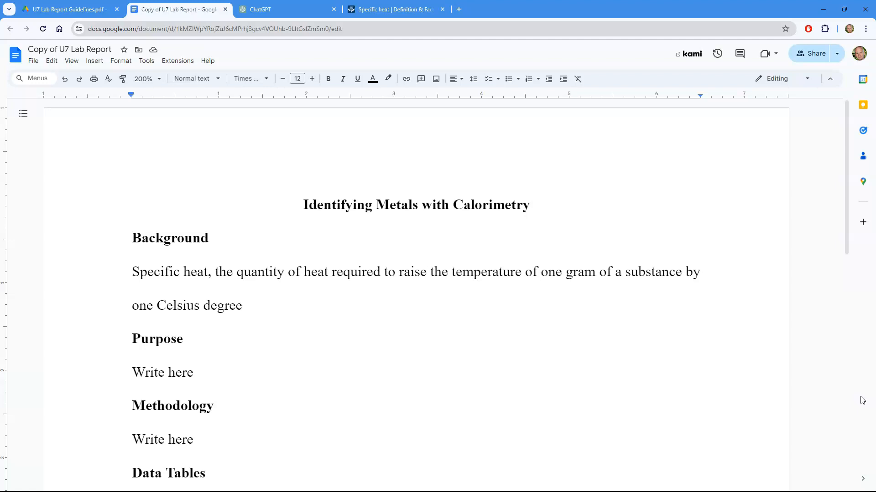
Step: End the Background definition with a period, trying out quotation marks around it and removing them
text(.”)
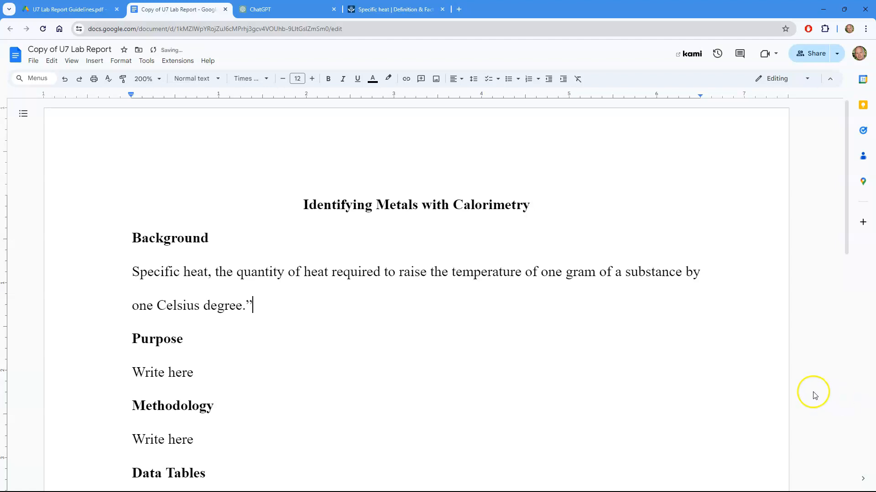
click(126, 276)
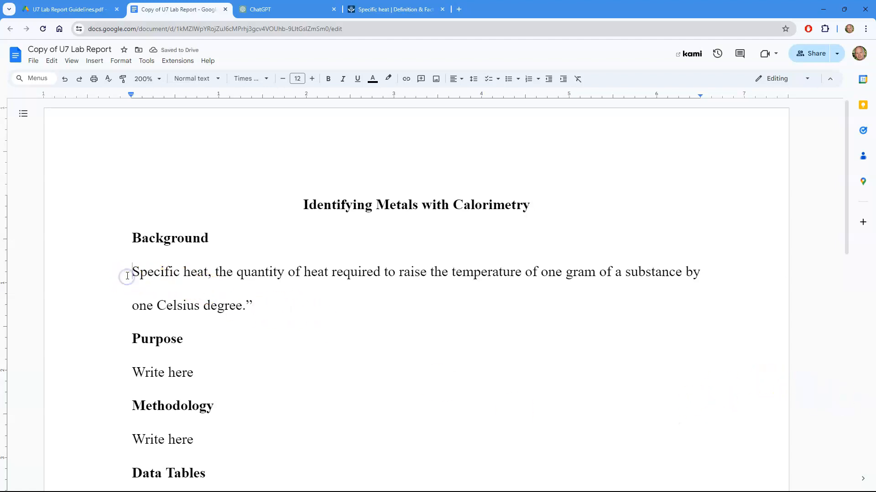
text(")
key(BackSpace)
double_click(283, 302)
key(BackSpace)
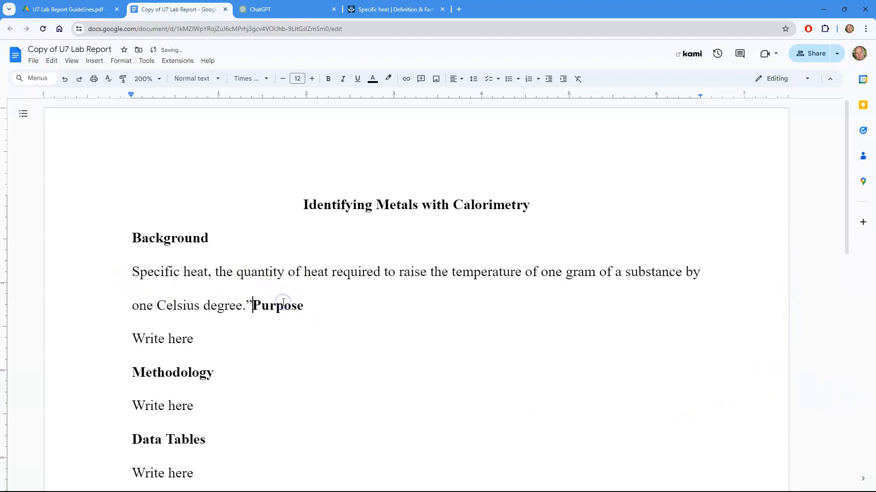
key(ctrl+z)
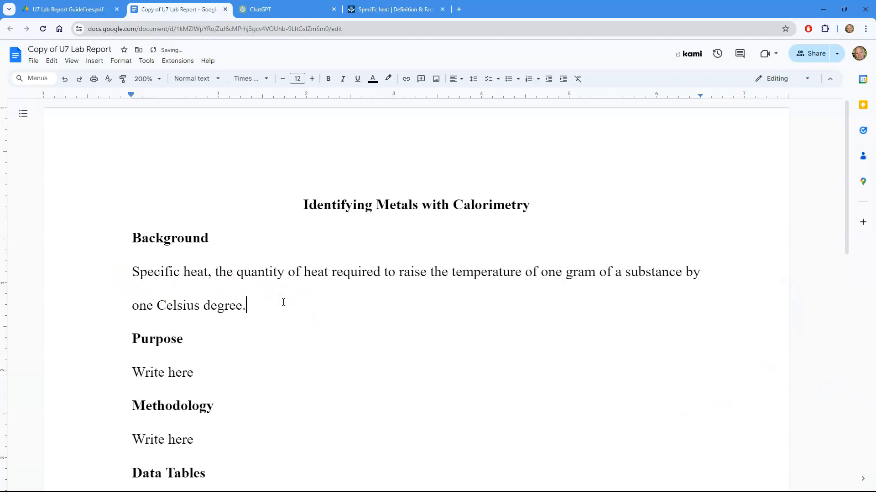
Step: Copy the Background definition and send it to ChatGPT under the instruction "Paraphrase:"
drag(299, 303, 119, 272)
key(ctrl+c)
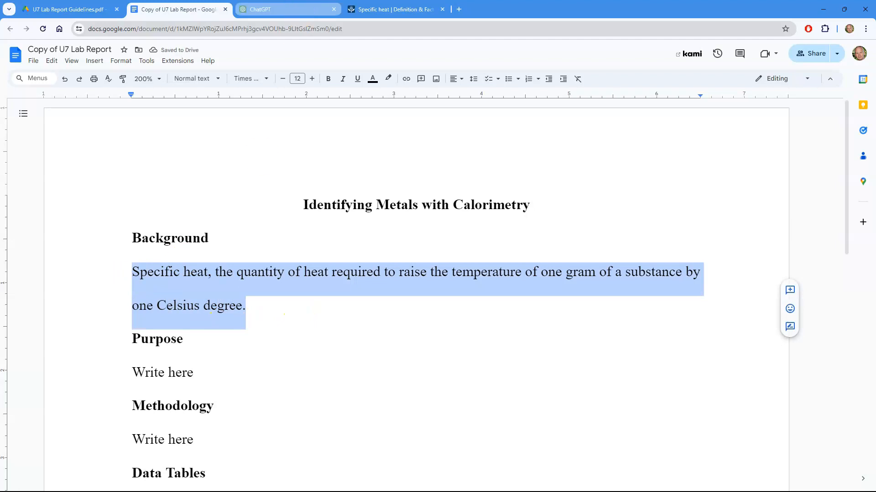
click(287, 10)
click(347, 465)
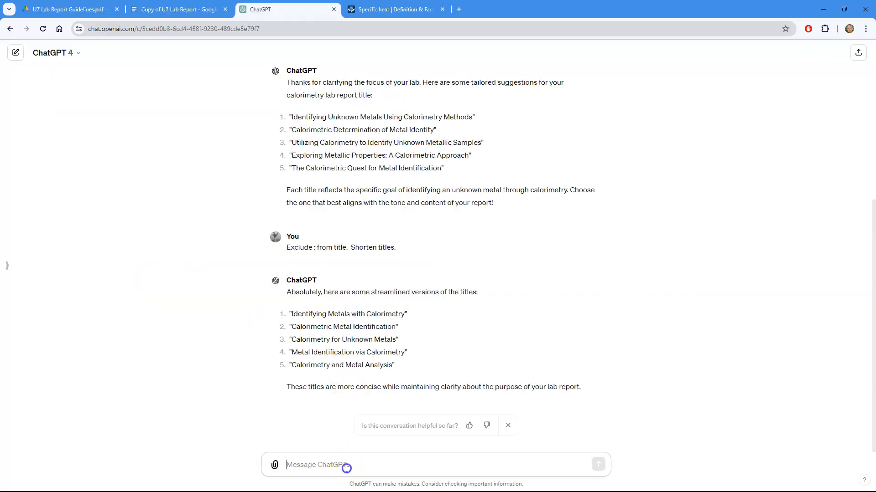
text(Paraphrase:)
key(shift+Return)
key(shift+Return)
key(ctrl+v)
key(Return)
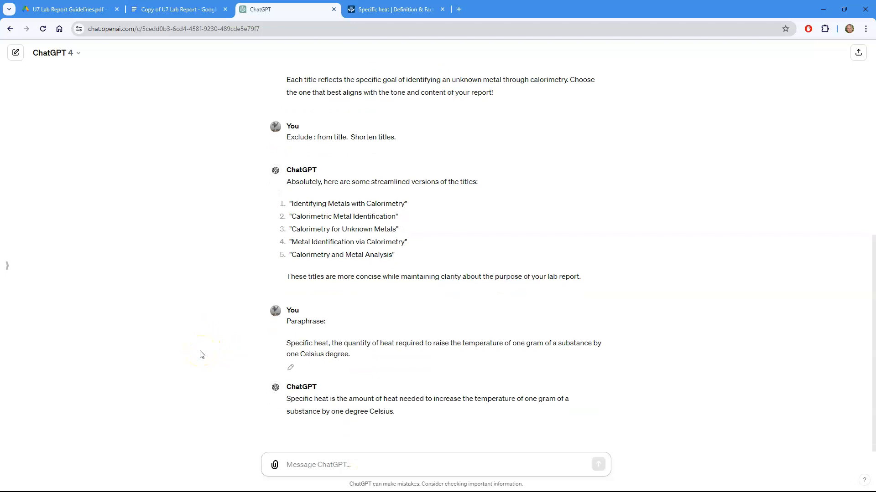
Step: Replace the Background definition in the lab report with ChatGPT's paraphrase up to "one degree Celsius", pasted without formatting
drag(287, 398, 392, 411)
key(ctrl+c)
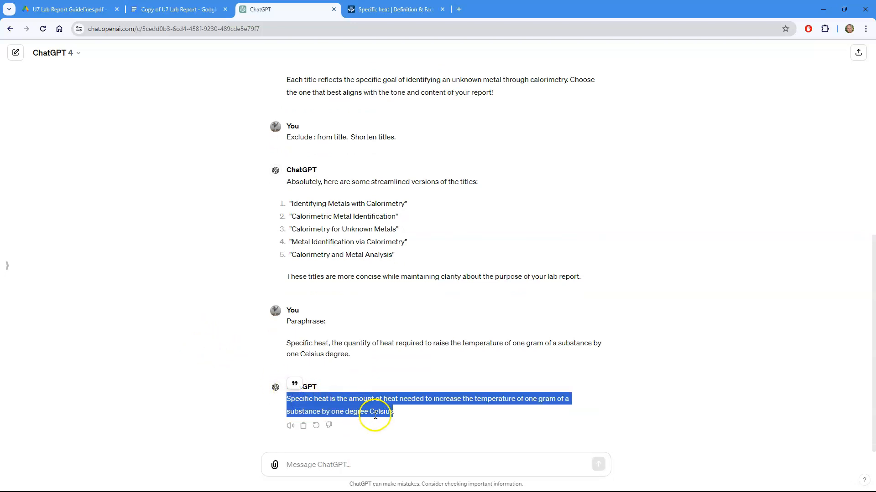
click(192, 6)
click(52, 61)
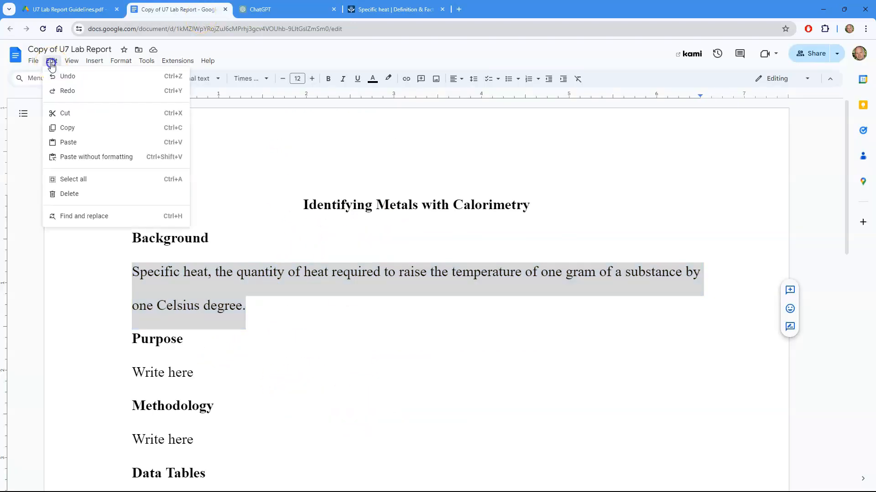
click(78, 157)
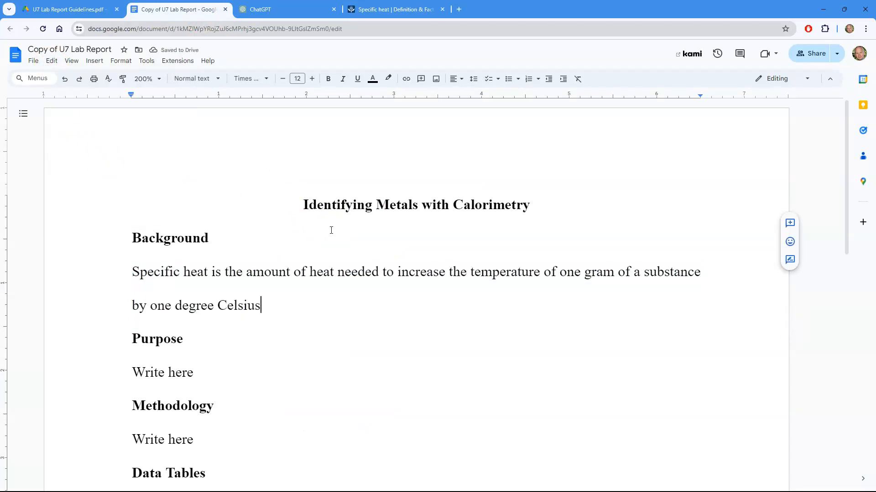
click(327, 229)
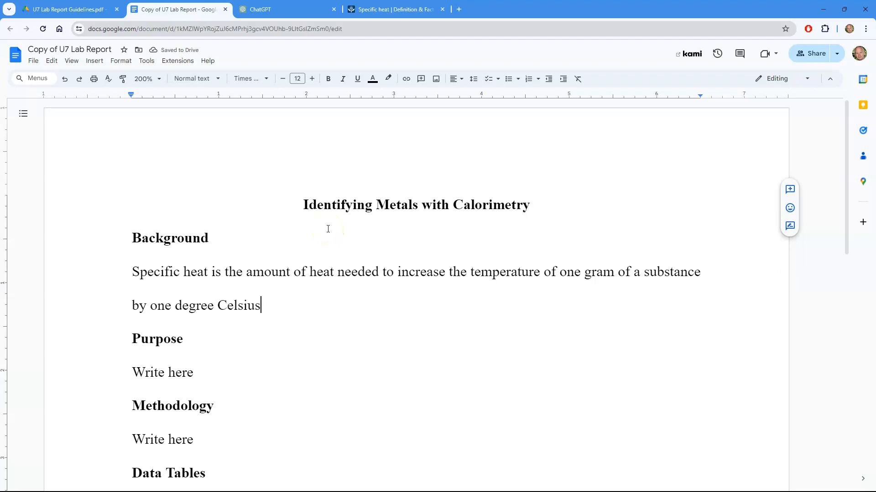
click(324, 228)
click(324, 298)
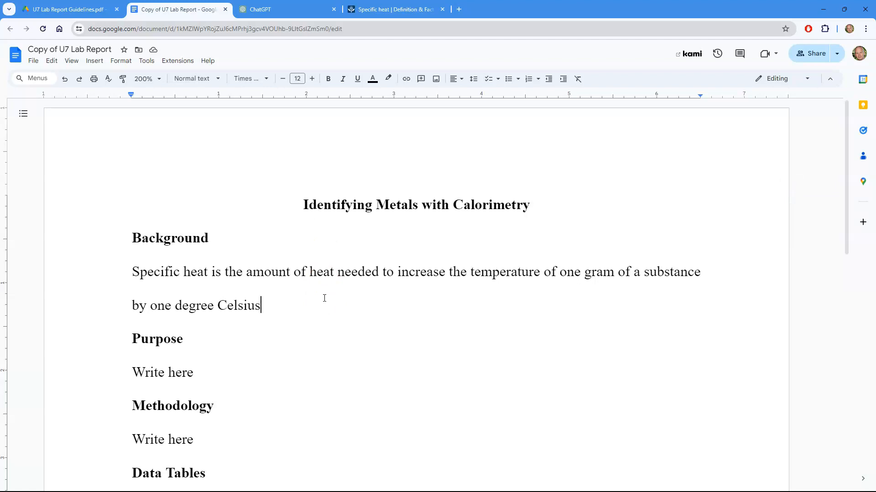
Step: Delete the "Write here" placeholder under the Works Cited heading
scroll(325, 298, down, 10)
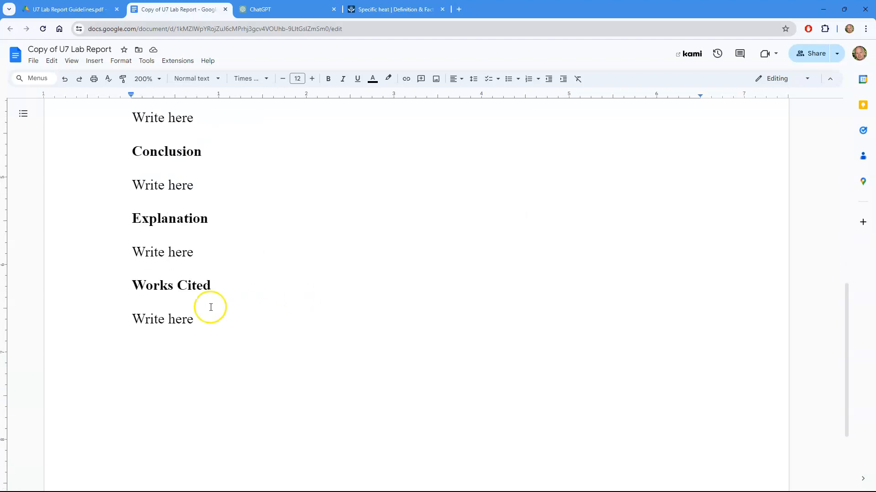
drag(197, 319, 134, 325)
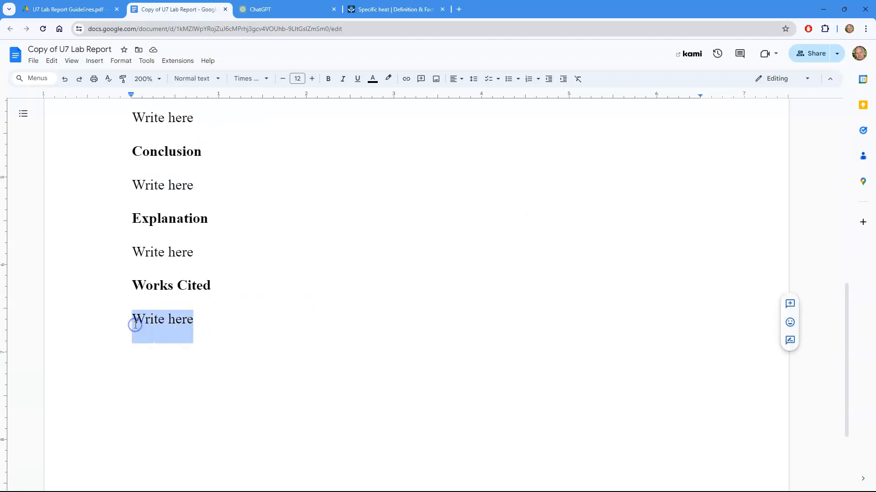
key(BackSpace)
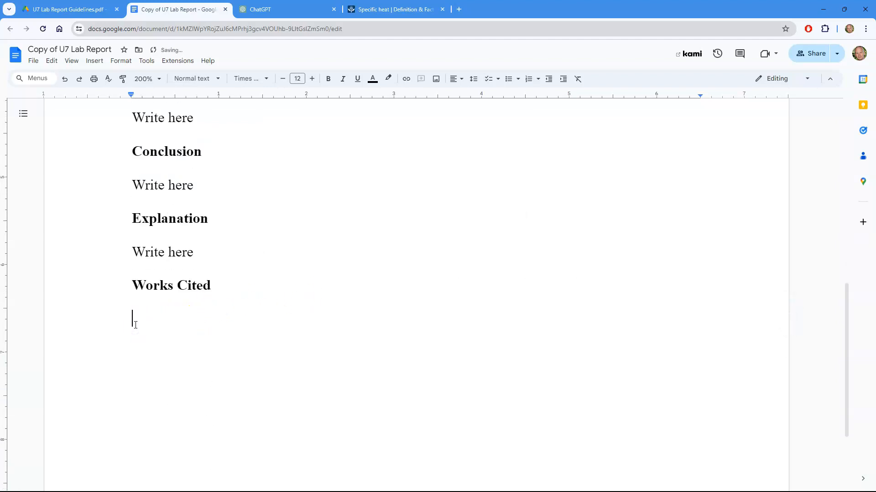
Step: View the Britannica specific heat article's citation in APA style, examine its title and source name, and close the citation window
click(398, 12)
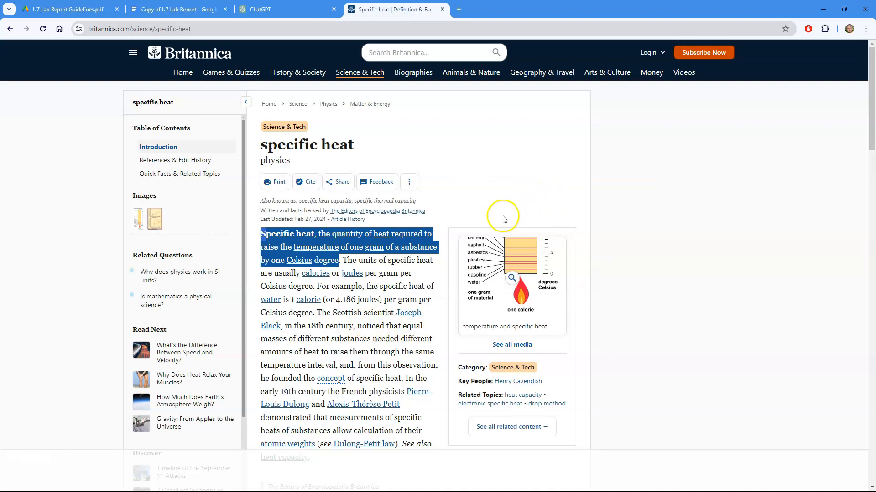
click(442, 192)
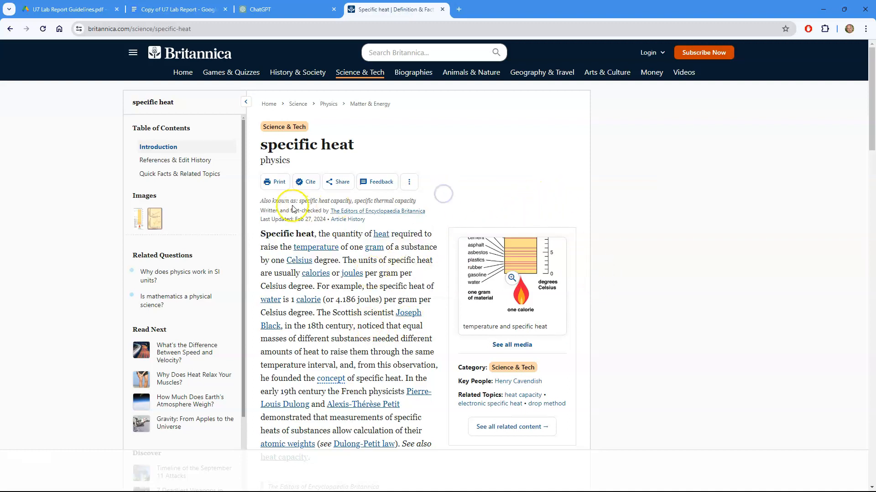
click(307, 183)
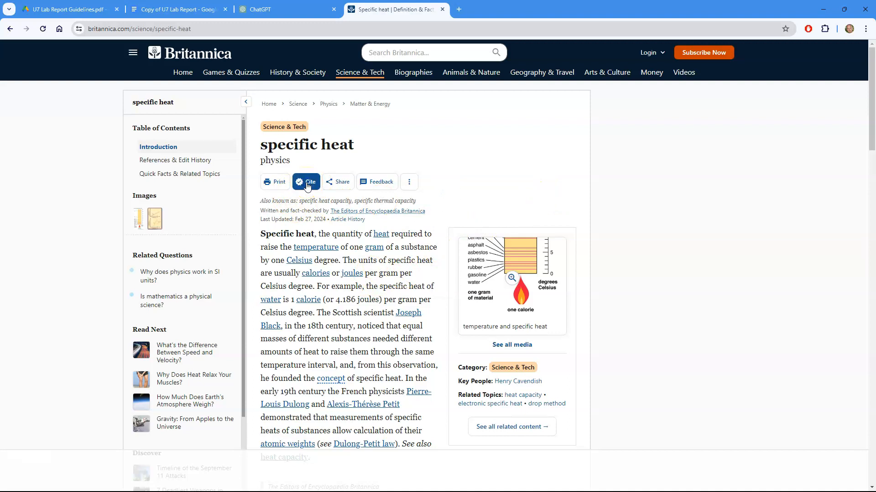
click(326, 273)
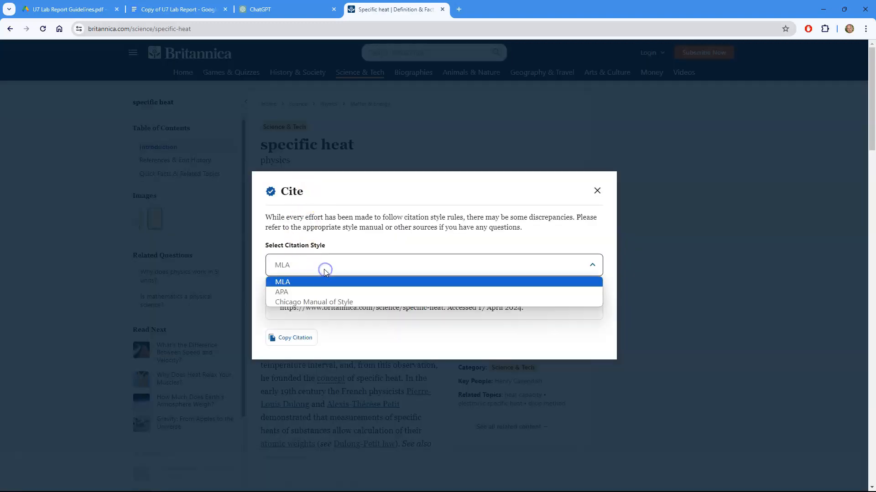
click(317, 294)
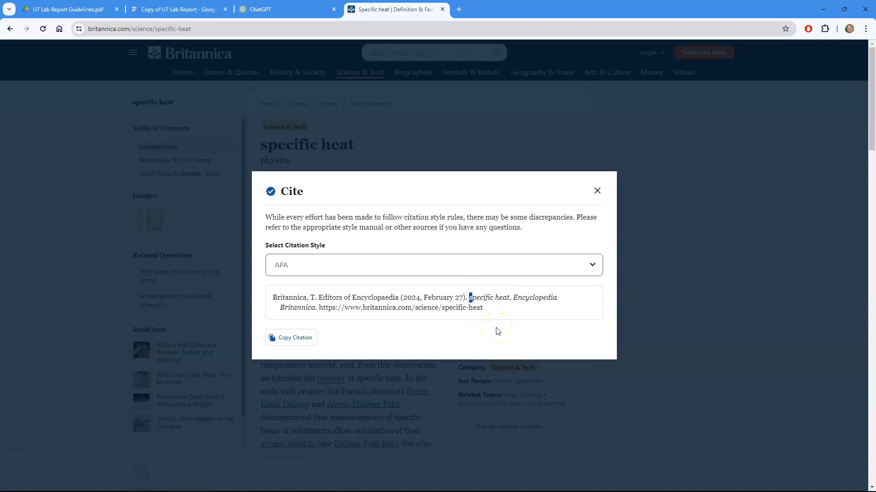
double_click(520, 298)
drag(520, 297, 314, 309)
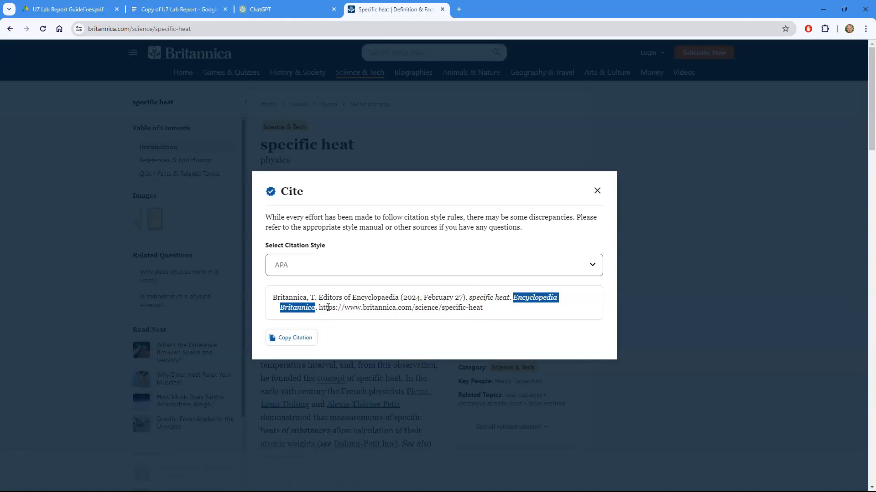
click(597, 191)
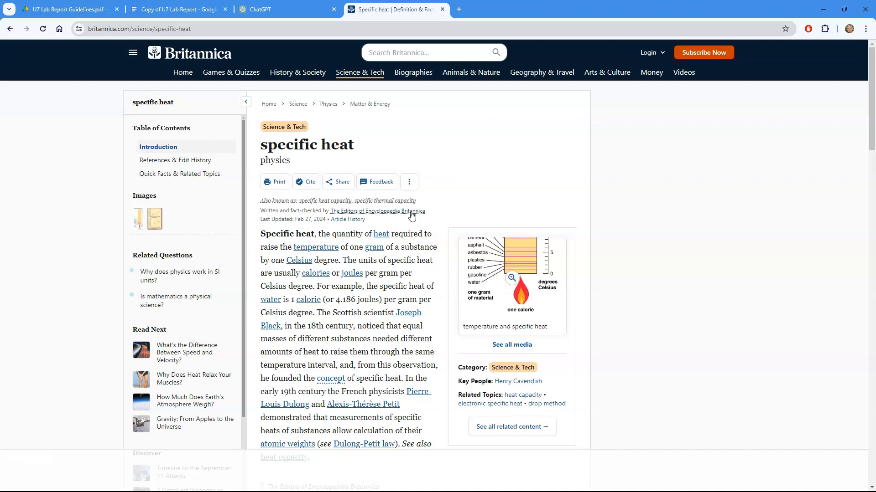
Step: Start the Works Cited entry with "Editors of Encyclopedia Britannica. (2024, Feb 27).", checking the date on the Britannica article
click(184, 10)
click(387, 338)
text(Editors of )
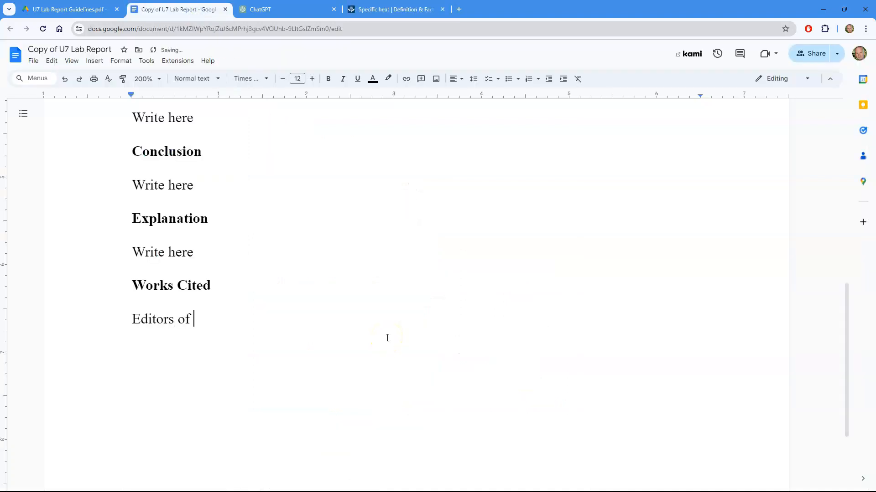
text(Encyclopedia Britannica. ()
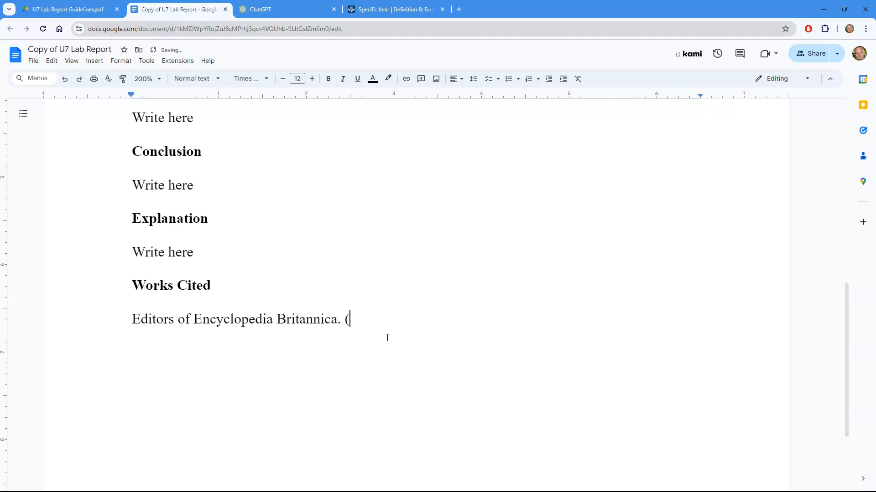
click(388, 10)
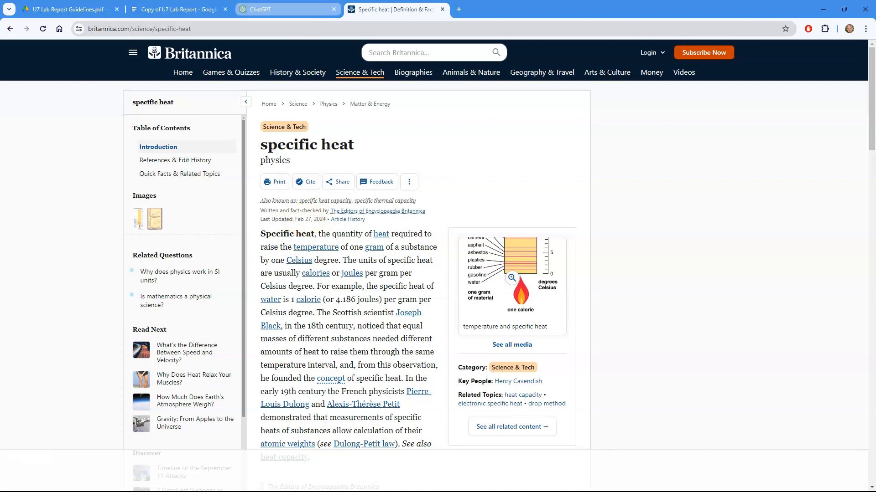
click(197, 11)
text(2024, Feb 27).)
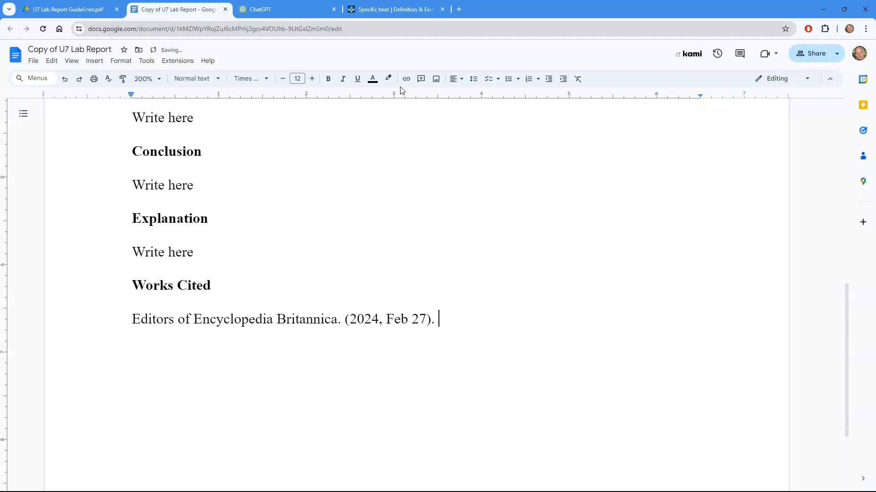
Step: Copy the Britannica article's title, append it unformatted to the Works Cited entry, capitalize its first letter and end it with a period
click(393, 14)
drag(262, 144, 328, 145)
key(ctrl+c)
click(170, 9)
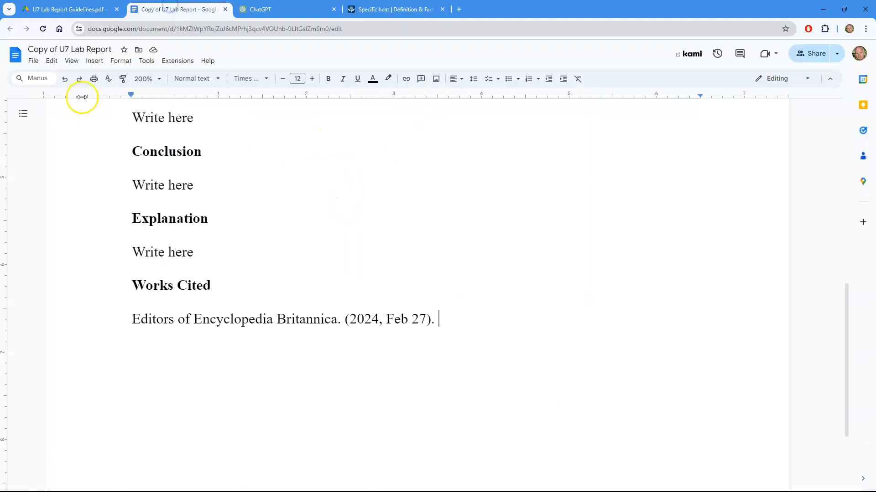
click(59, 62)
click(80, 154)
click(440, 320)
key(shift+Right)
text(S)
click(538, 324)
text(.)
Step: Italicize the title "Specific heat" in the Works Cited entry
drag(439, 320, 514, 322)
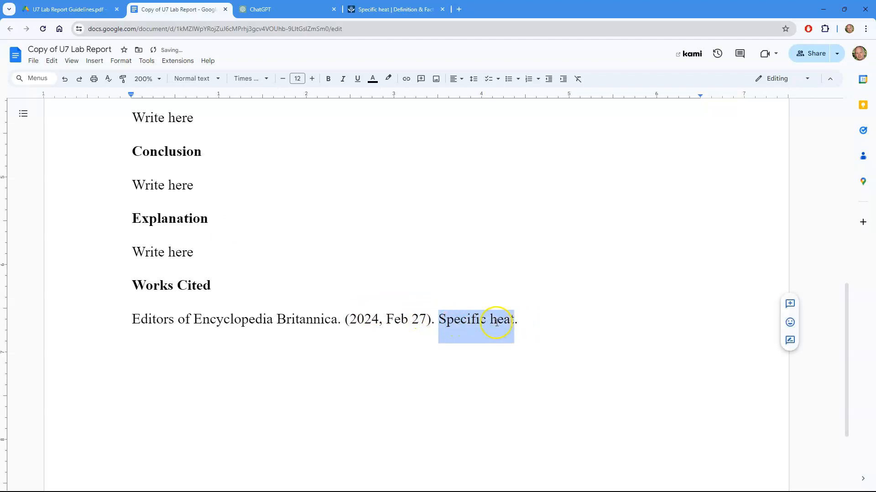
click(344, 80)
click(570, 313)
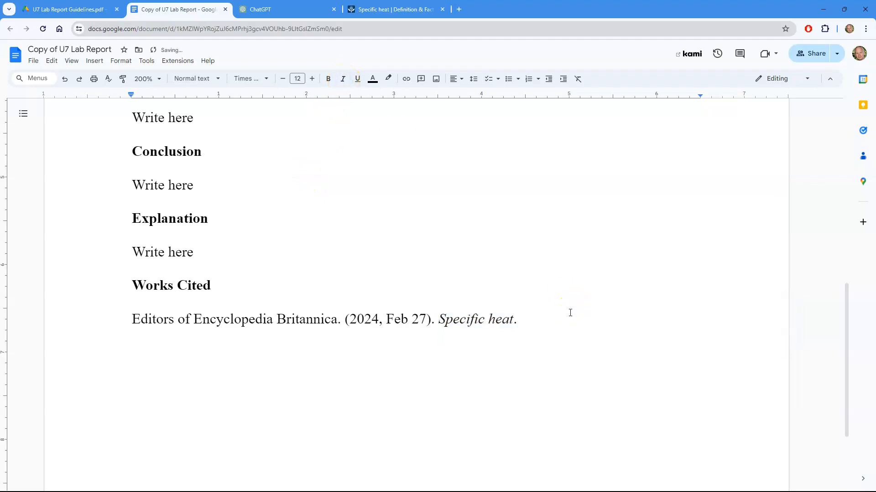
Step: Add the website name "Britannica." after the italic title, checking it on the article page
click(364, 14)
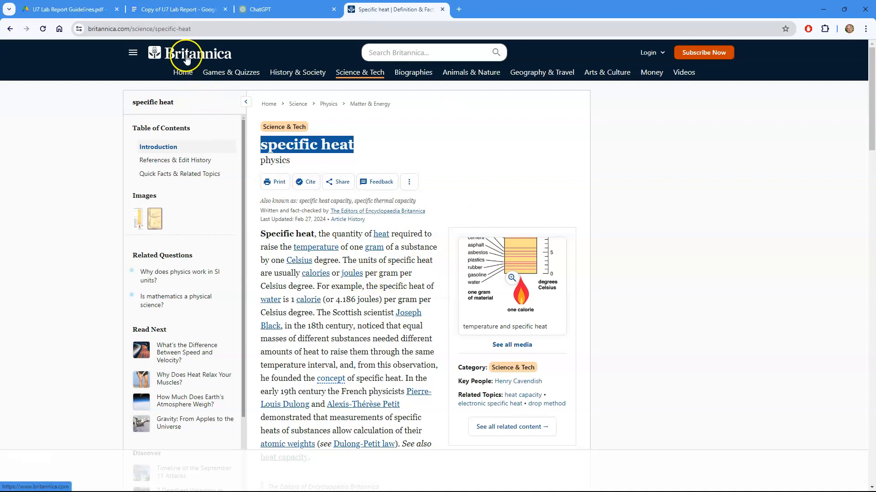
click(173, 9)
text(Br)
key(Tab)
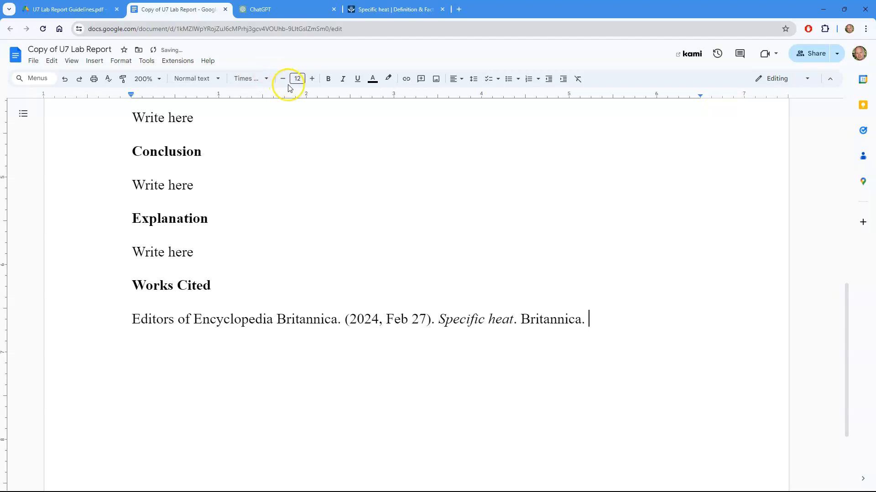
Step: Copy the Britannica article's web address and paste it without formatting at the end of the Works Cited entry
click(373, 13)
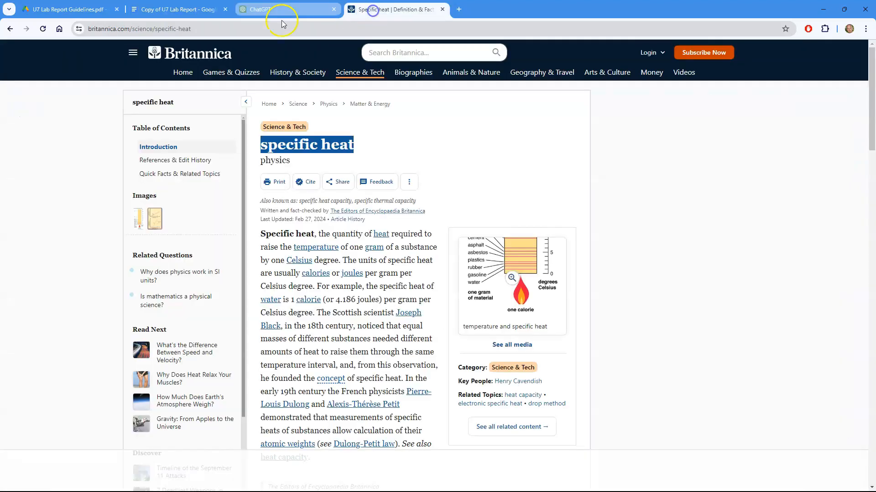
click(157, 29)
right_click(159, 30)
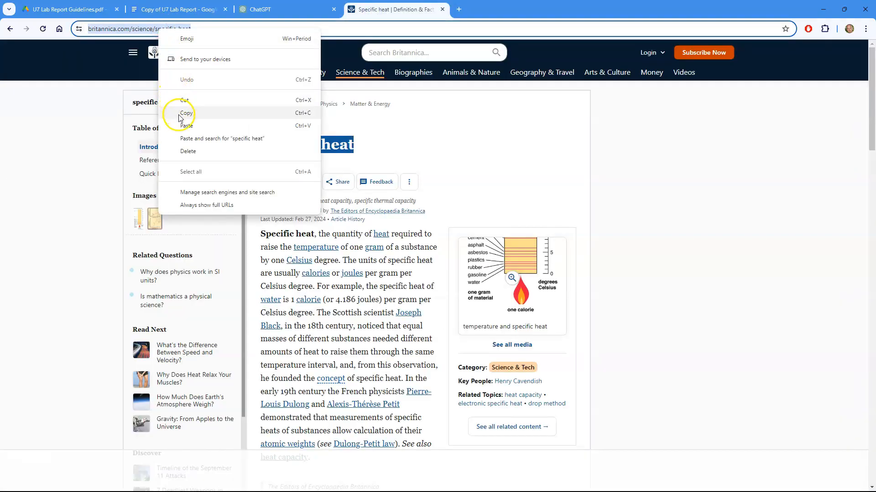
click(183, 113)
click(162, 9)
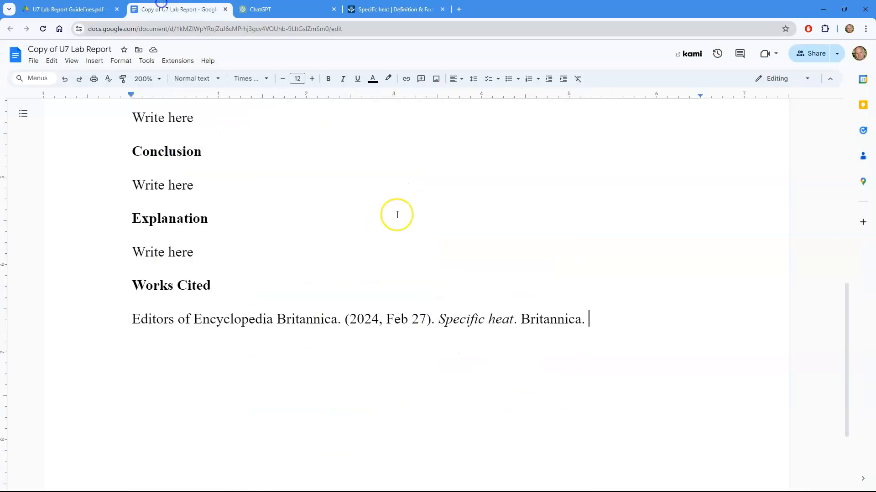
click(52, 60)
click(82, 160)
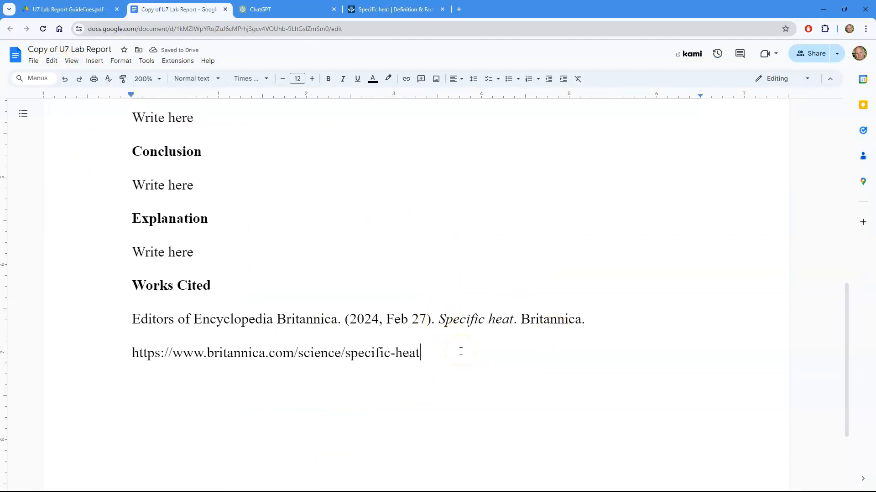
Step: Duplicate the whole Britannica citation on a new line beneath the original
scroll(461, 351, down, 1)
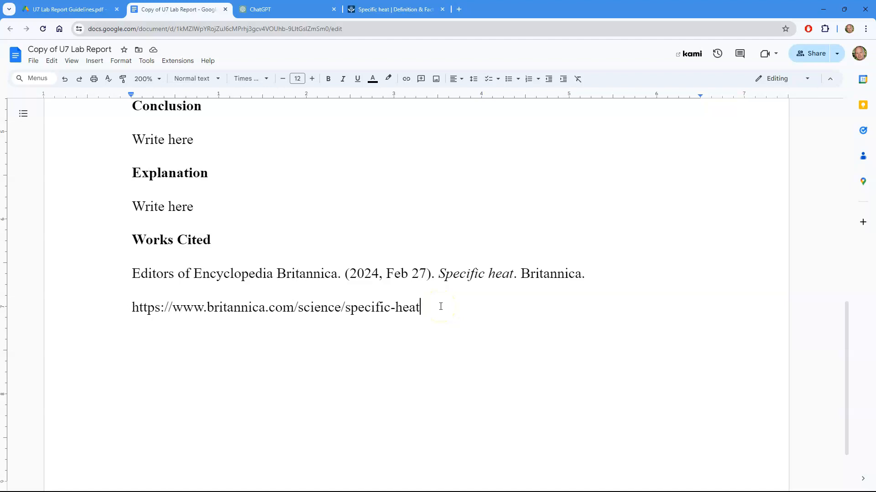
drag(441, 306, 128, 279)
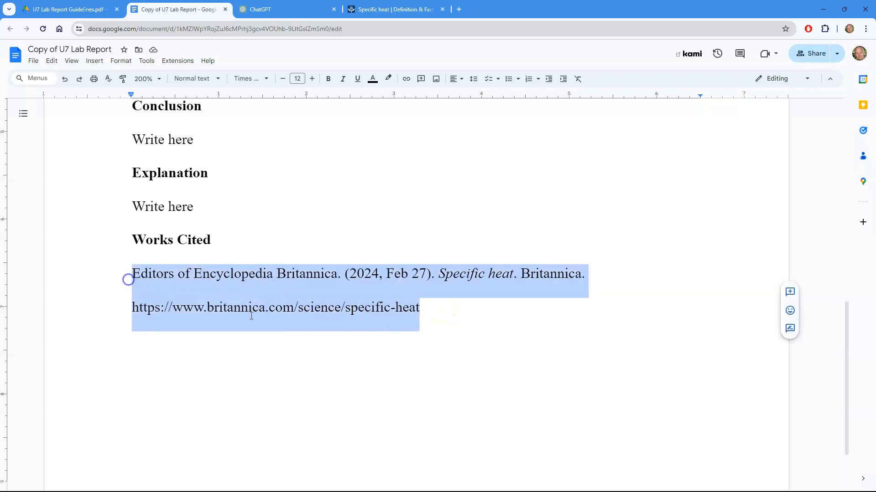
click(432, 326)
key(Return)
key(ctrl+z)
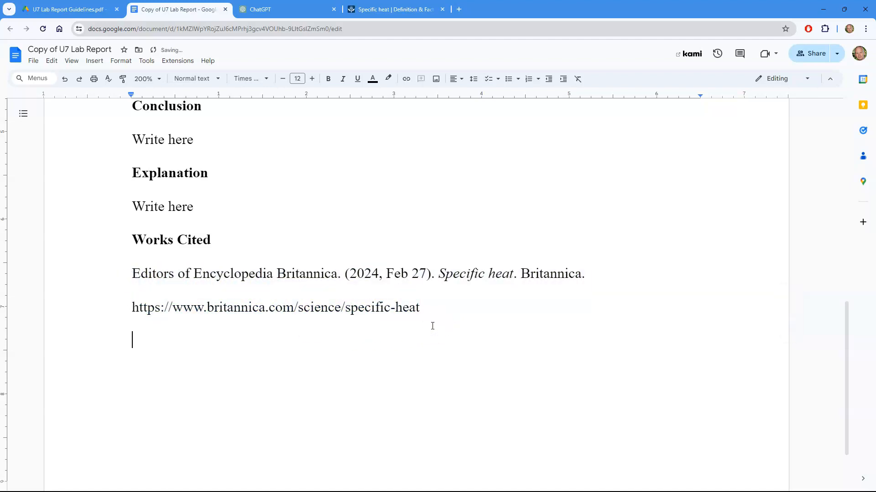
key(ctrl+v)
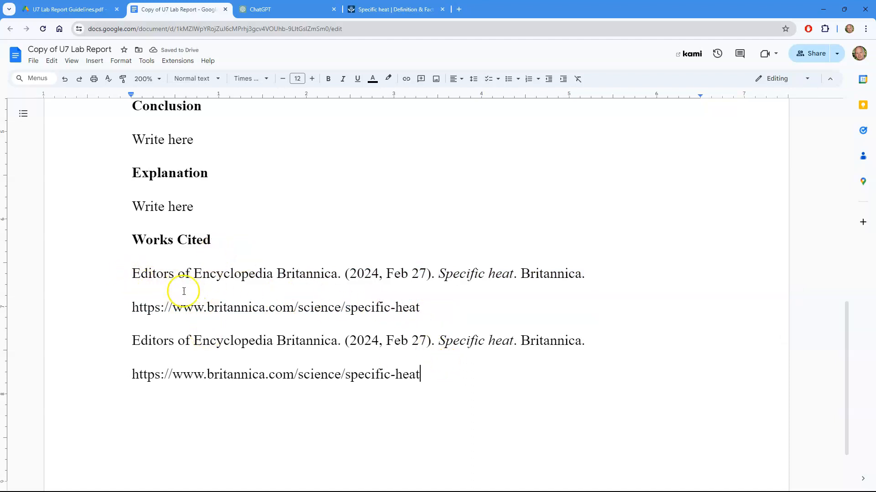
Step: Delete the duplicate citation and its empty line, leaving only the original entry
drag(416, 308, 123, 274)
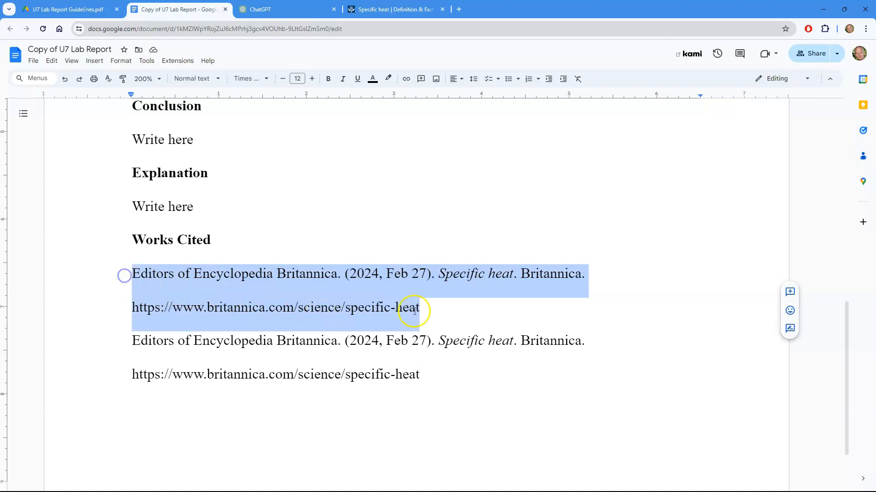
click(432, 312)
click(442, 374)
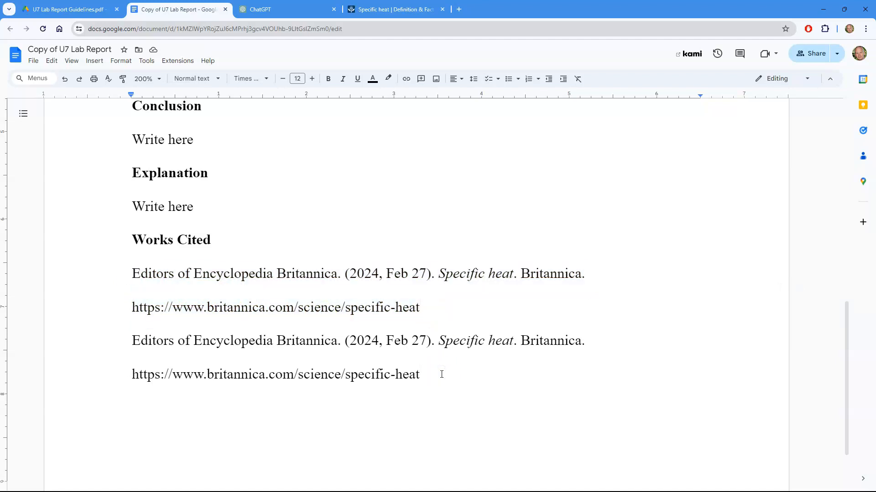
drag(441, 374, 71, 342)
key(BackSpace)
key(BackSpace)
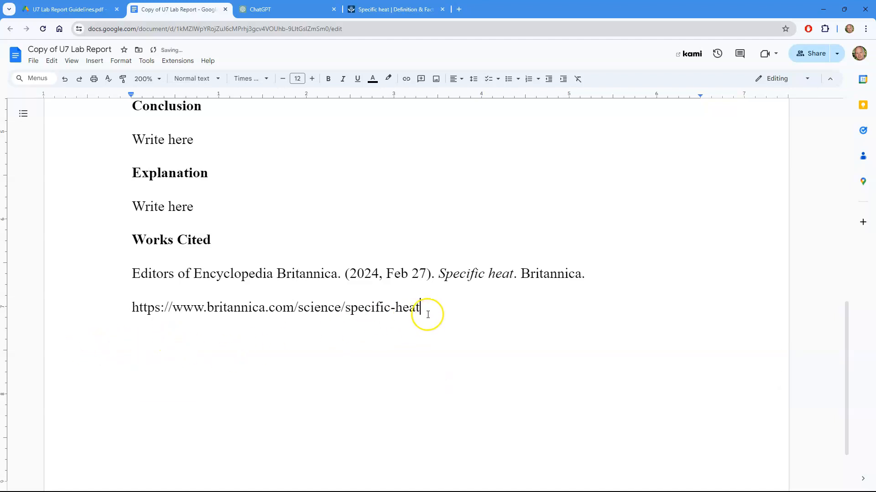
Step: Give the Britannica citation a hanging indent of 0.5 inch, keeping its first line at the page margin
drag(417, 309, 115, 283)
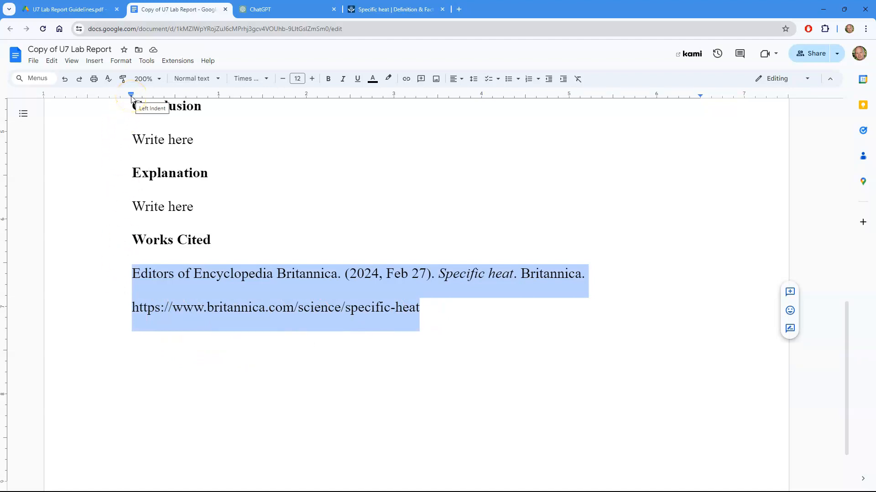
drag(132, 98, 131, 97)
drag(132, 98, 175, 97)
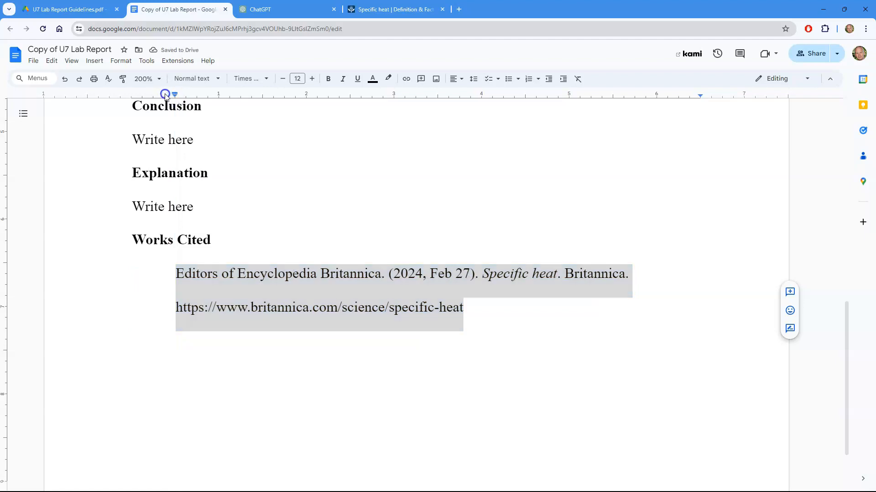
click(156, 94)
drag(174, 95, 131, 94)
click(487, 313)
click(458, 310)
drag(458, 310, 117, 276)
click(481, 325)
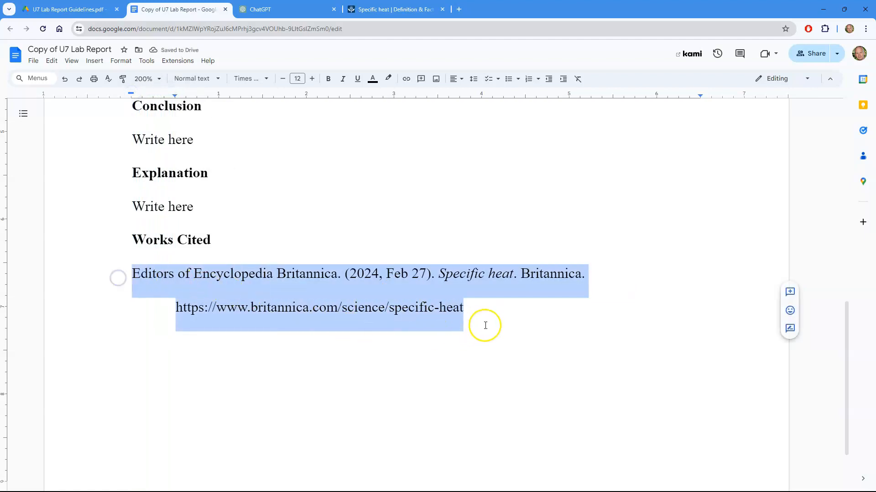
Step: Paste a copy of the whole Britannica citation on a new line beneath the original Works Cited entry
key(Return)
key(ctrl+v)
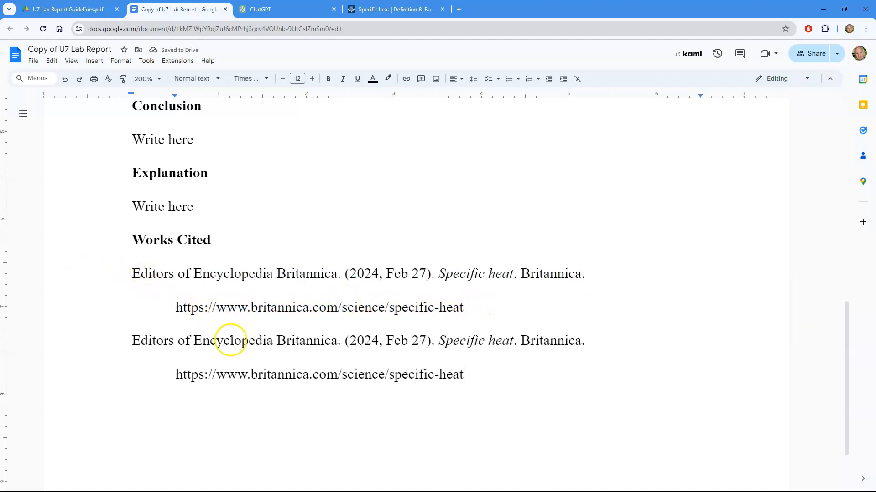
click(132, 274)
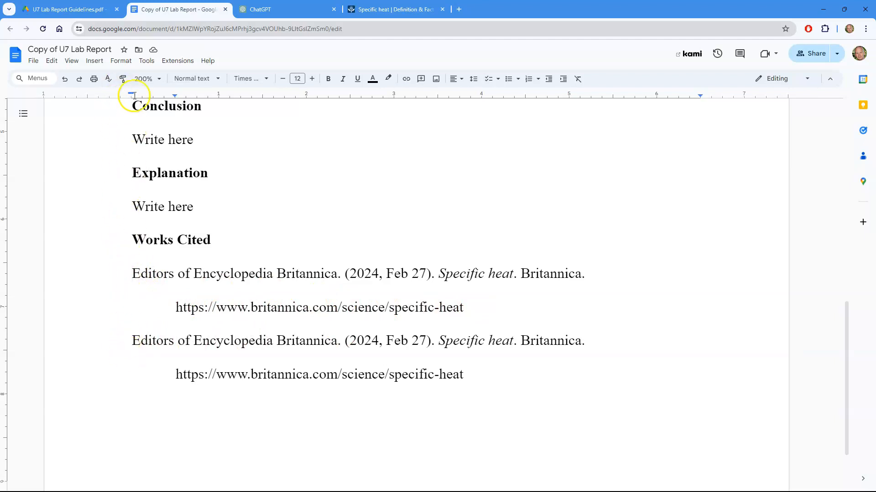
drag(475, 385, 107, 357)
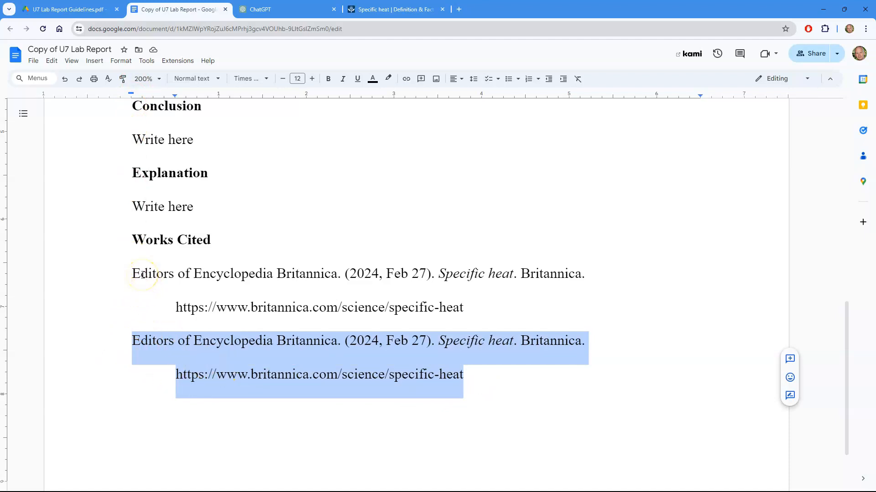
click(141, 341)
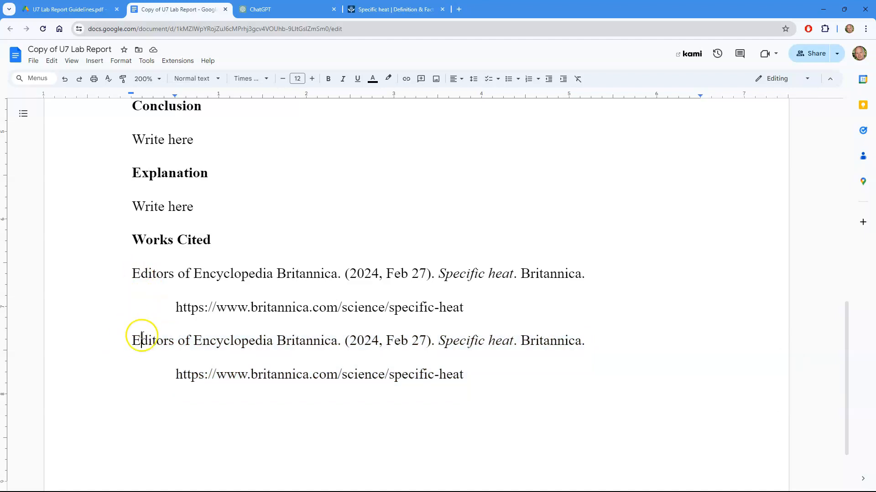
Step: Try replacing "Editors" with "Apple" at the start of the first citation, and undo the replacement
double_click(149, 275)
text(Apple)
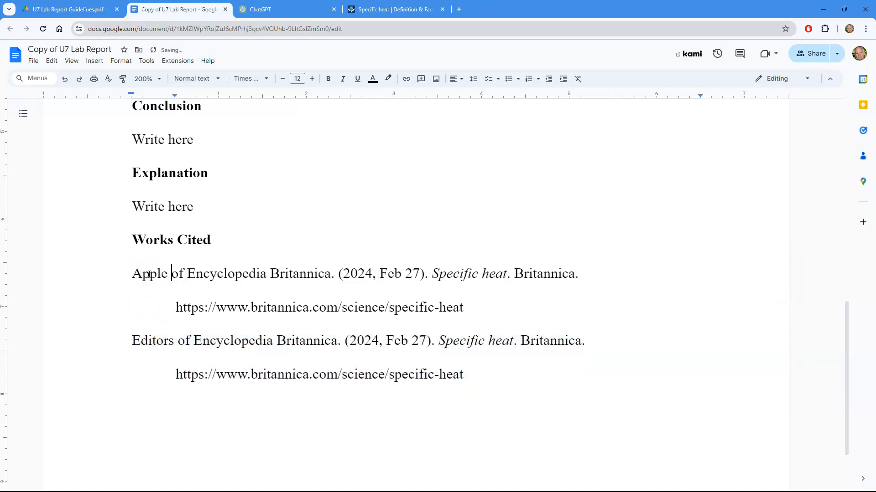
drag(141, 275, 131, 276)
drag(137, 336, 132, 341)
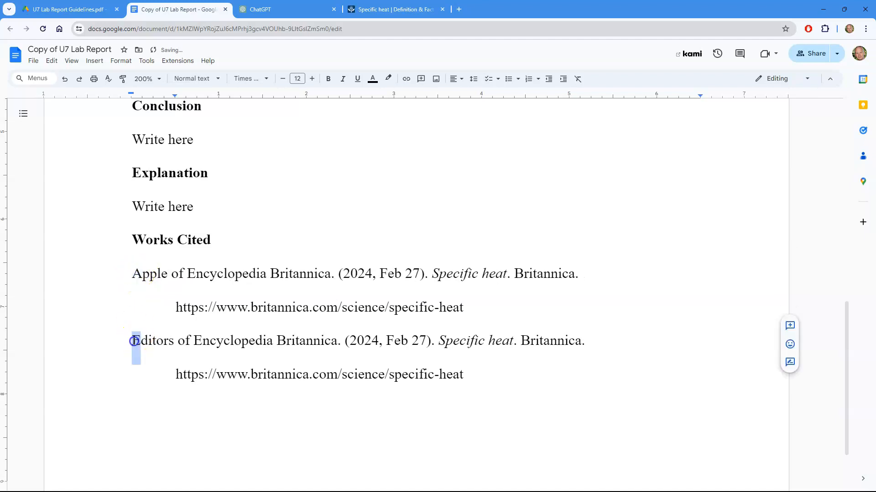
key(ctrl+z)
Step: Delete the second Britannica citation together with its leftover empty line
click(495, 380)
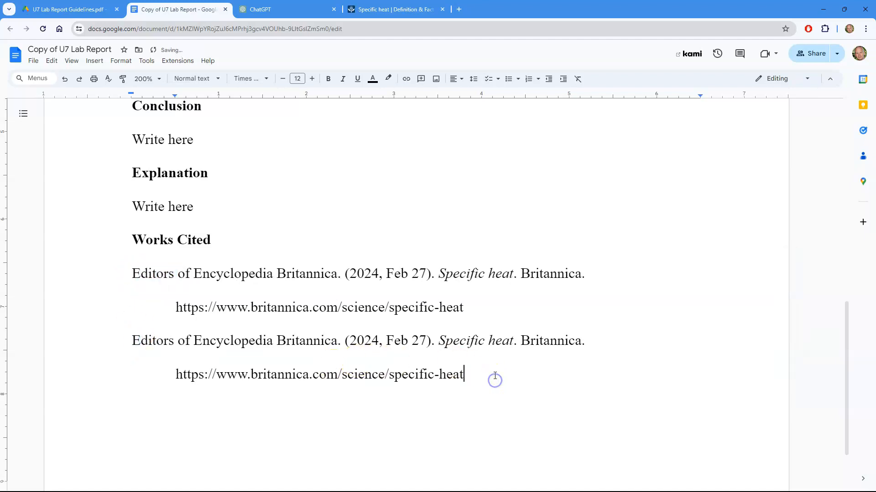
drag(497, 357, 86, 344)
key(BackSpace)
key(BackSpace)
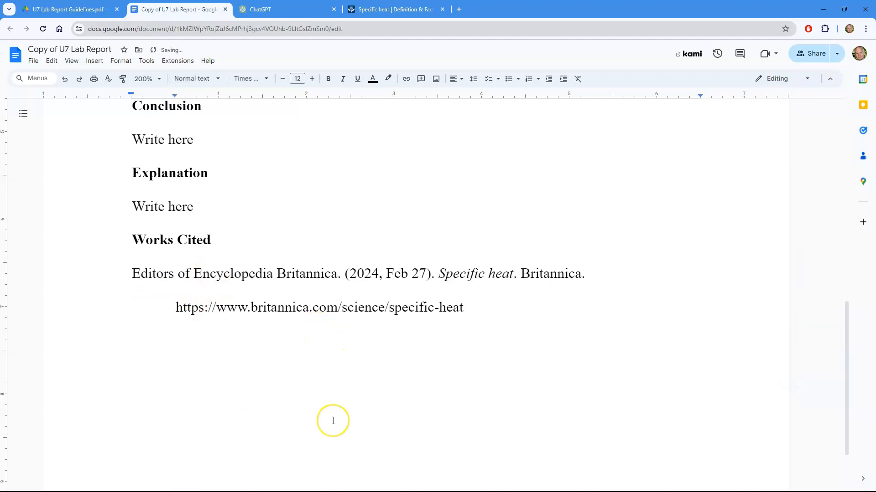
Step: Open a parenthesis for an in-text citation after "Celsius" at the end of the Background sentence
scroll(332, 420, up, 10)
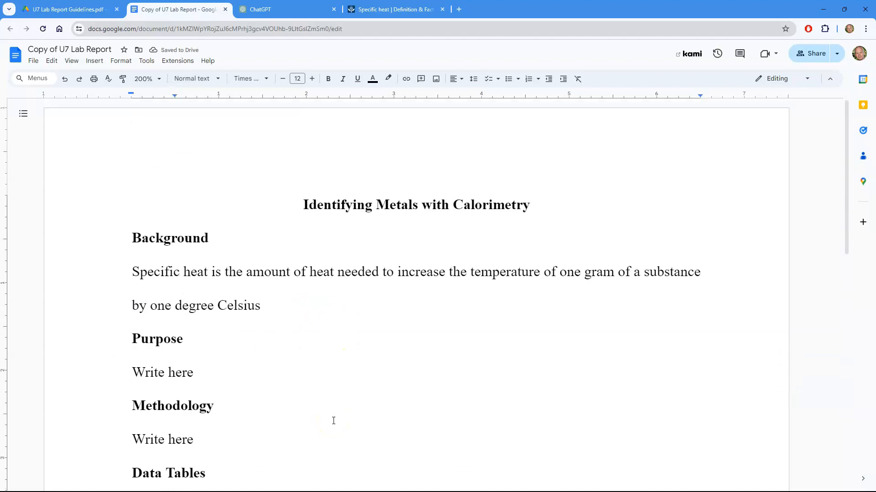
click(303, 306)
drag(133, 274, 262, 304)
click(262, 304)
text(()
Step: Copy "Editors" from the Works Cited entry, paste it unformatted after the Background's open parenthesis, and finish the citation with ", 2024)."
scroll(248, 369, down, 8)
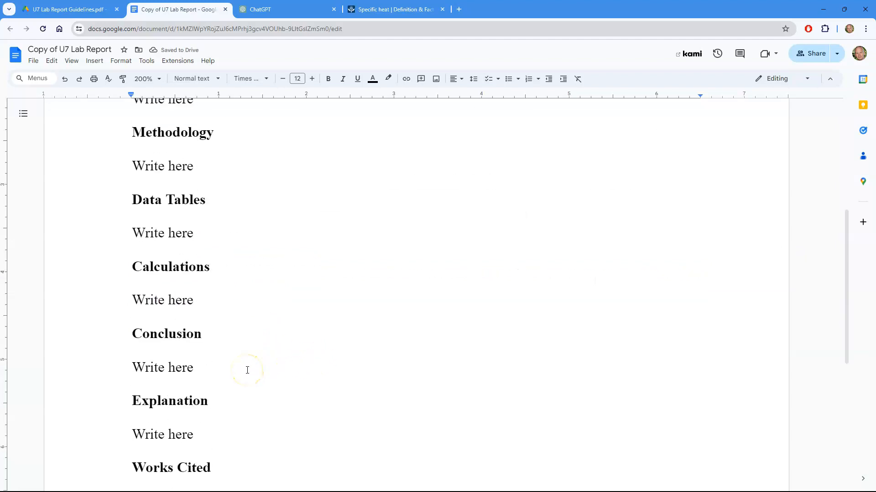
double_click(155, 366)
key(ctrl+c)
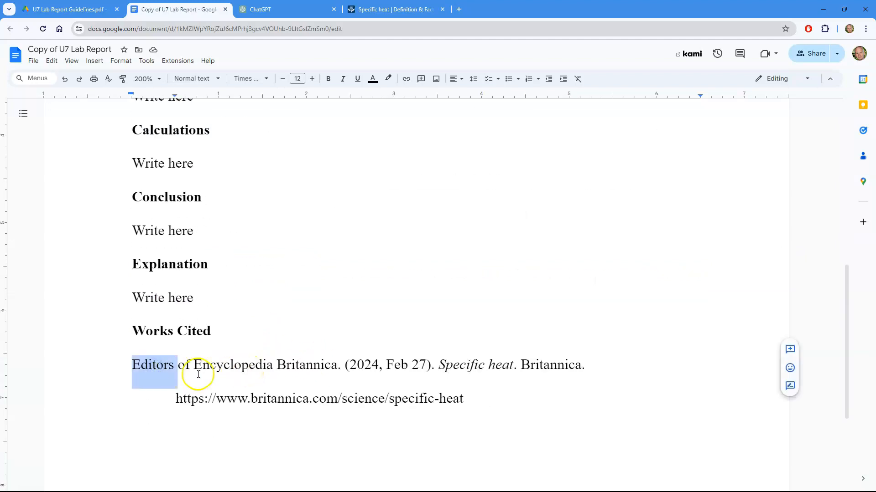
scroll(254, 376, up, 8)
click(292, 316)
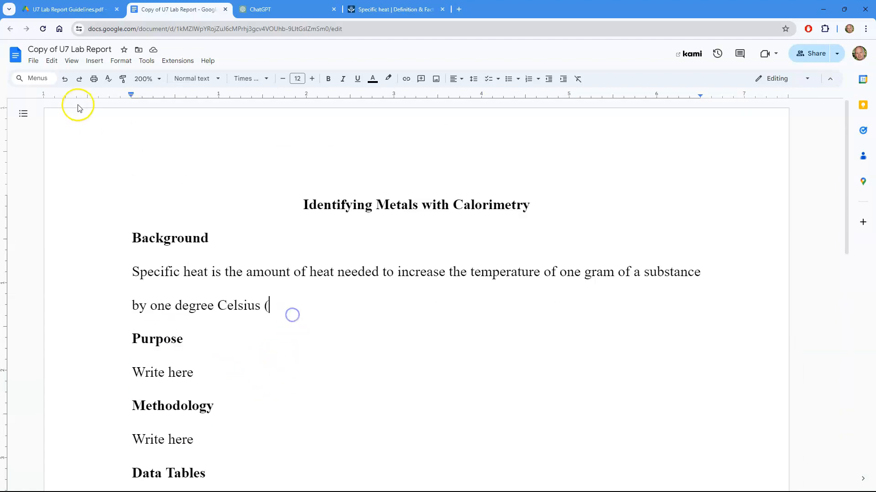
click(52, 61)
click(68, 156)
text(, 2024).)
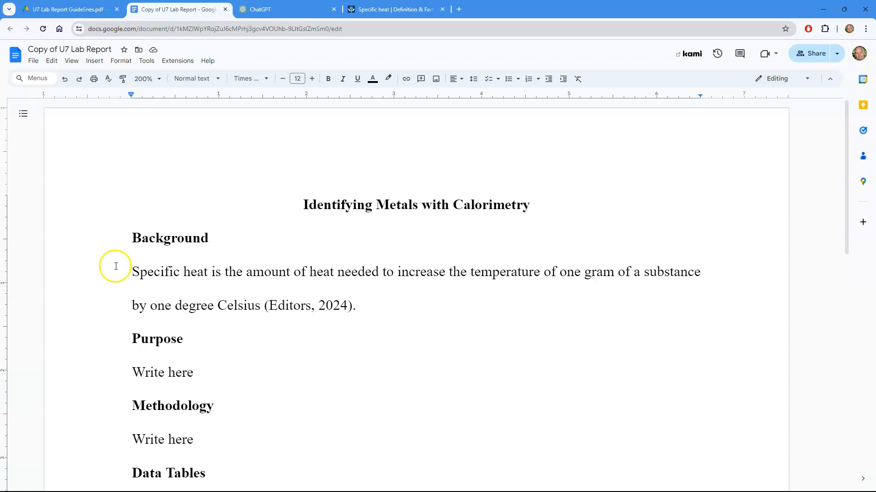
click(338, 357)
Step: Review the Background Information questions and the Purpose requirements in the lab report guidelines
click(63, 9)
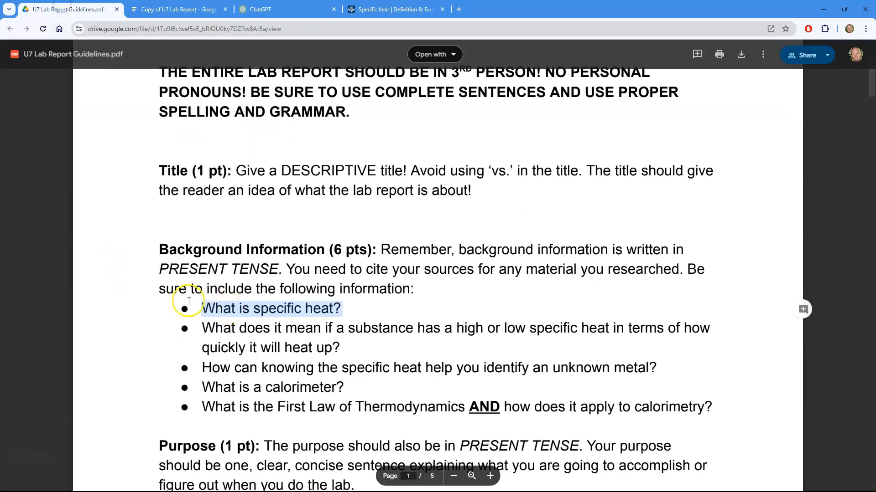
click(719, 408)
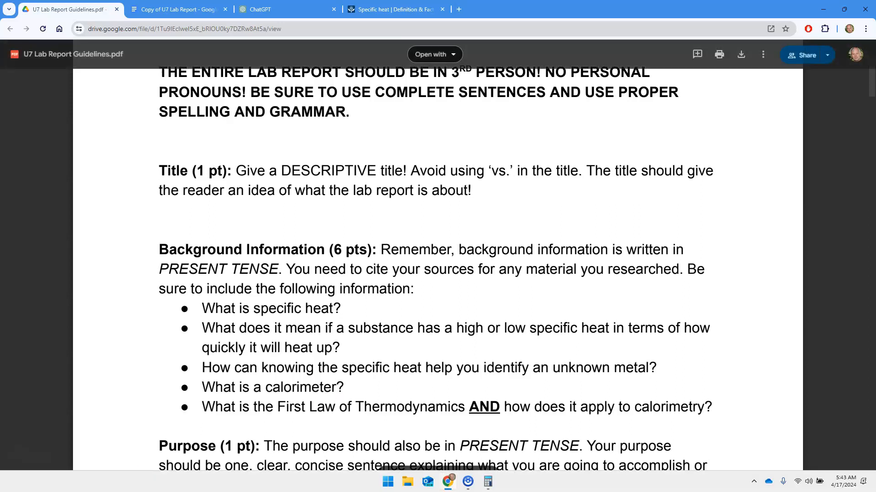
click(110, 354)
scroll(110, 353, down, 3)
scroll(110, 354, down, 1)
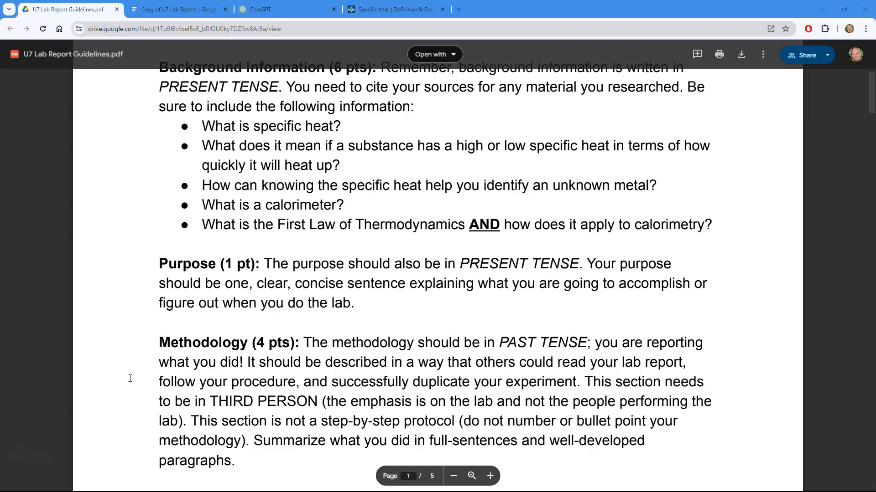
Step: Replace the Purpose placeholder in the lab report with "The purpose of this experiment is to determine the identity of an unknown mental using calorimetry."
click(157, 9)
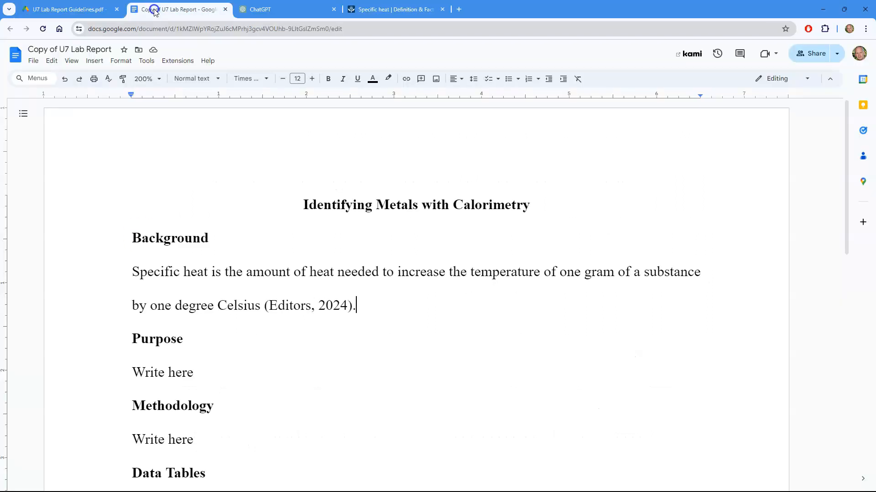
drag(194, 376, 121, 375)
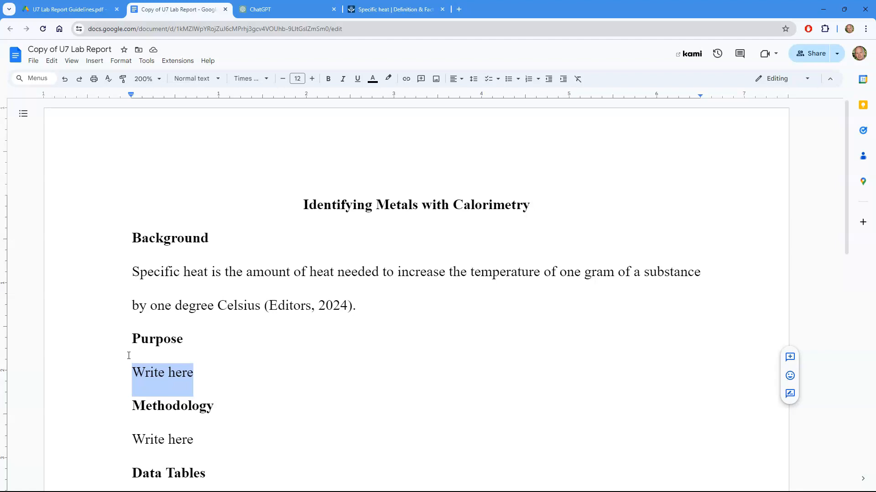
text(The purpose of this experiment is to determine the identity of)
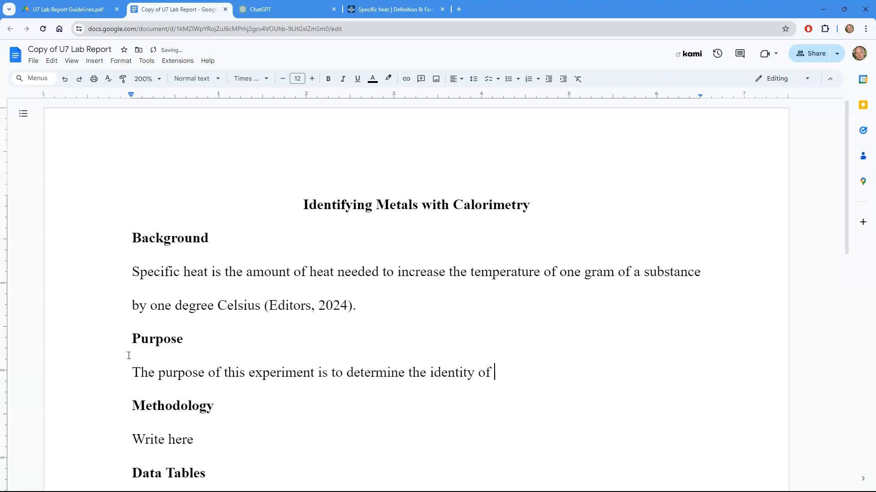
text( an unknown substance)
key(BackSpace)
key(BackSpace)
key(BackSpace)
key(BackSpace)
key(BackSpace)
key(BackSpace)
key(BackSpace)
key(BackSpace)
key(BackSpace)
text(mental using calorimetry.)
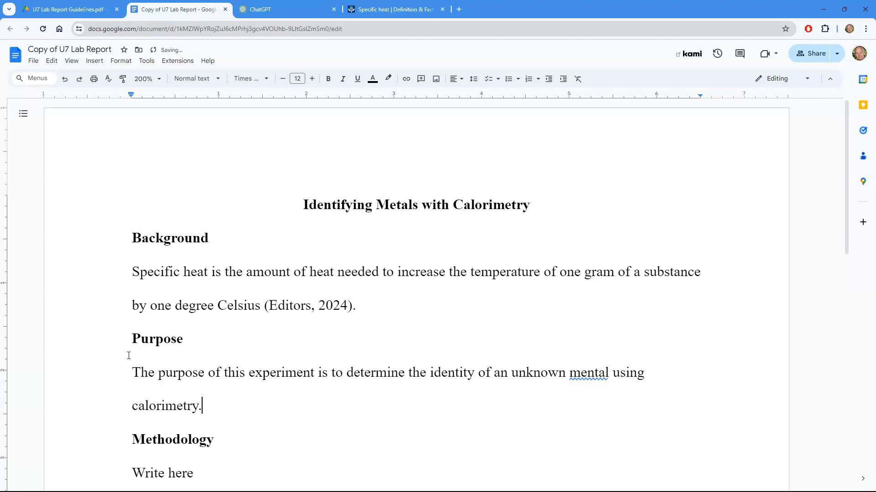
Step: Correct "mental" to "metal" and replace "experiment" with "investigation" in the Purpose sentence
click(594, 375)
click(582, 355)
click(431, 411)
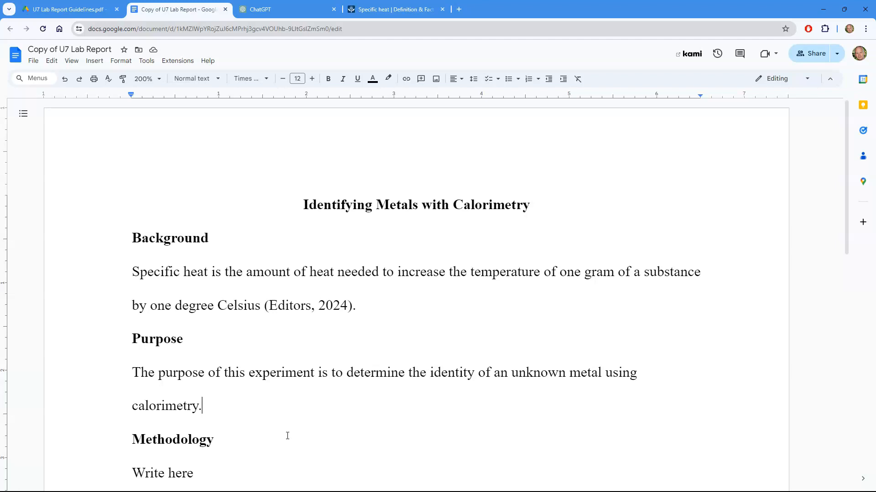
double_click(282, 373)
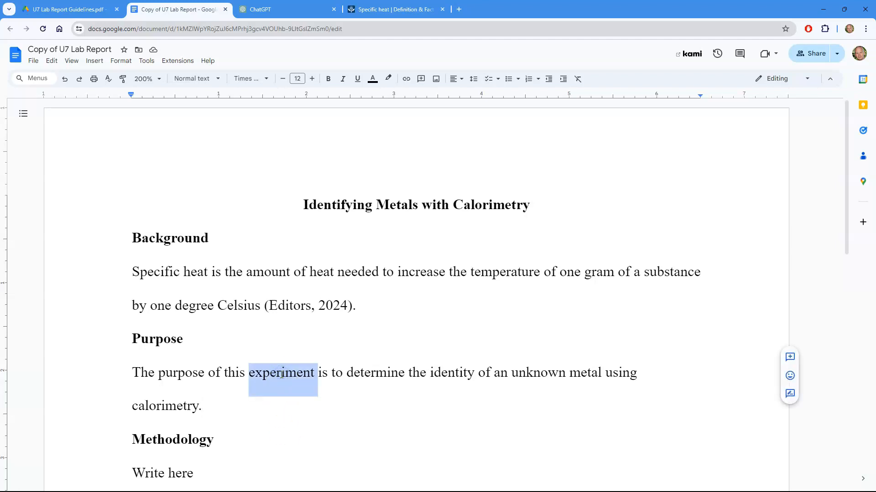
text(investigation)
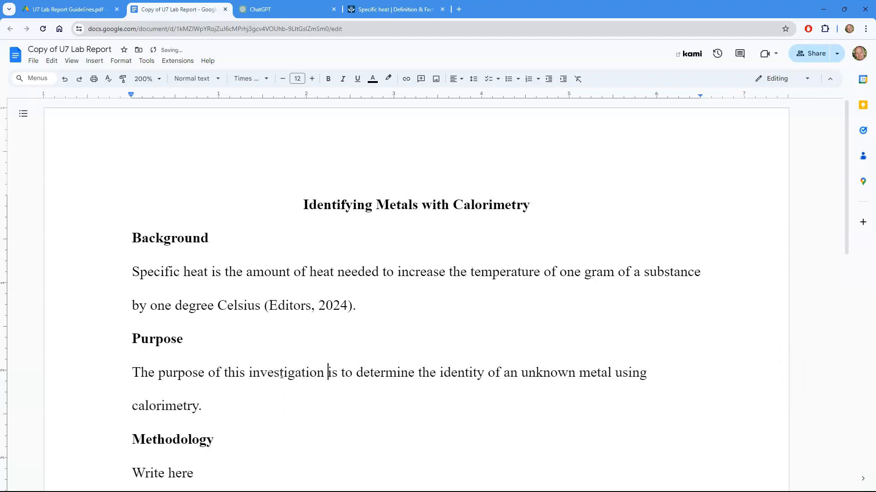
click(297, 404)
Step: Find the report's Methodology placeholder and review the Methodology requirements in the lab report guidelines
scroll(105, 241, down, 2)
scroll(104, 241, down, 2)
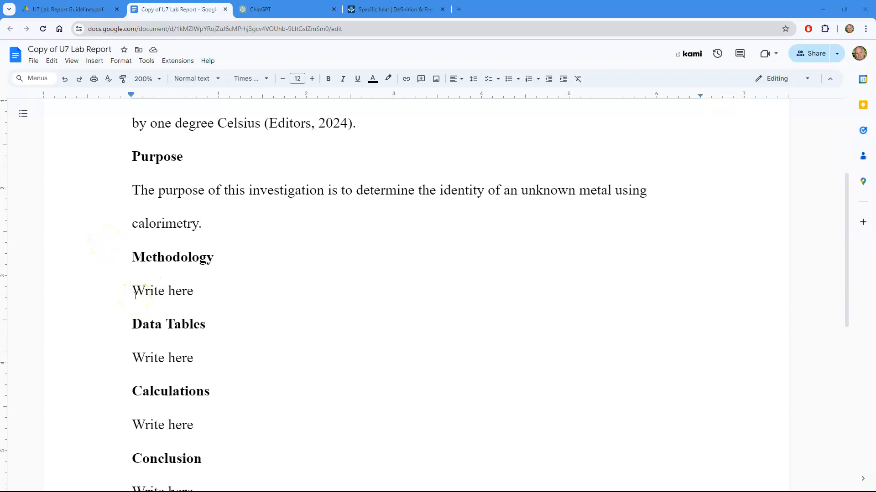
click(86, 9)
click(145, 296)
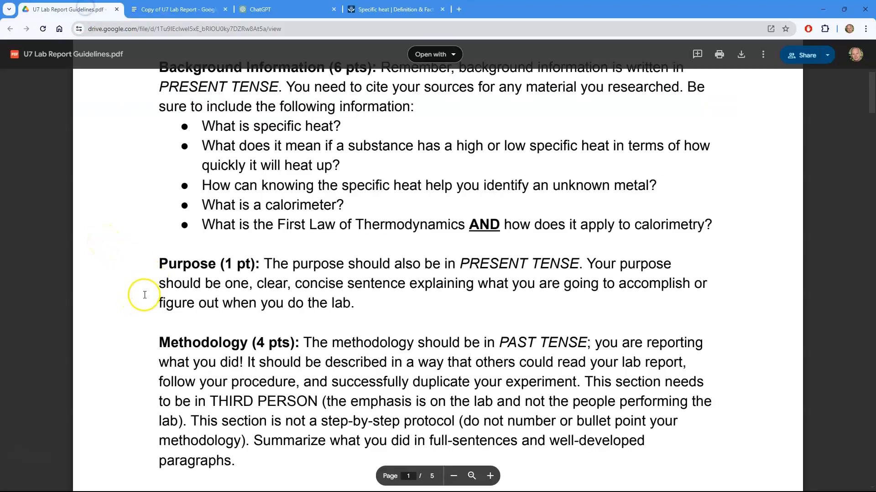
scroll(144, 295, down, 1)
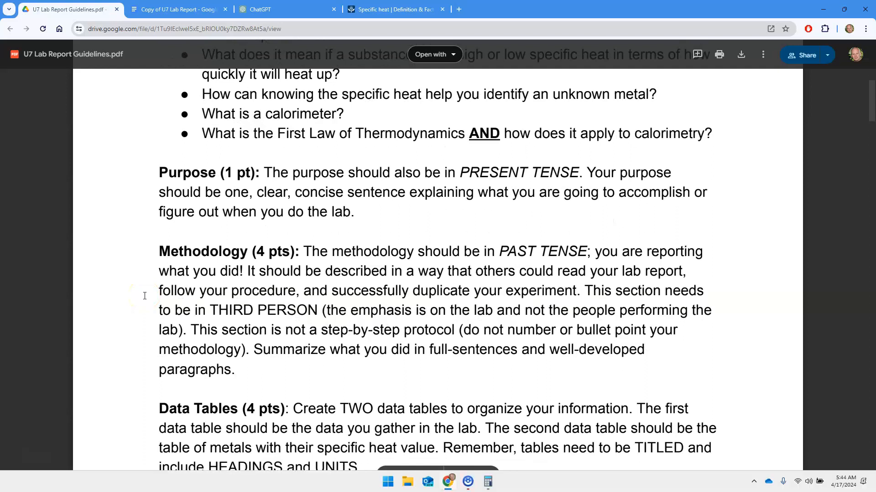
click(268, 363)
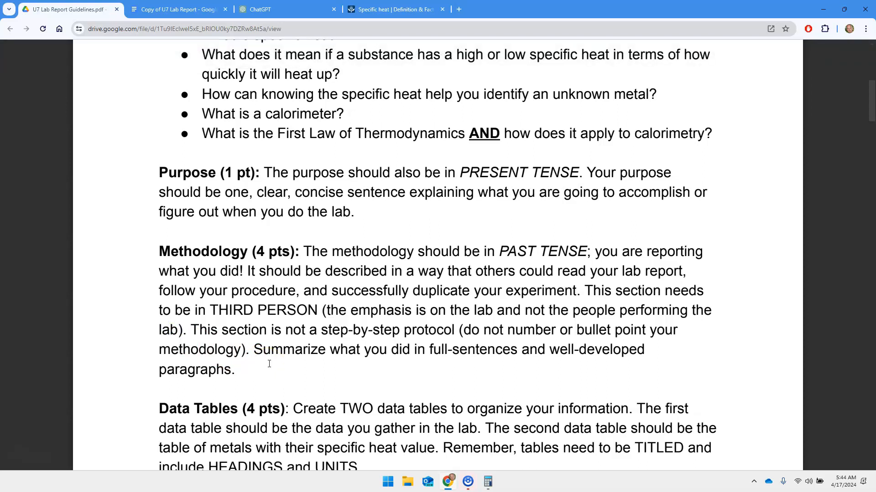
click(273, 364)
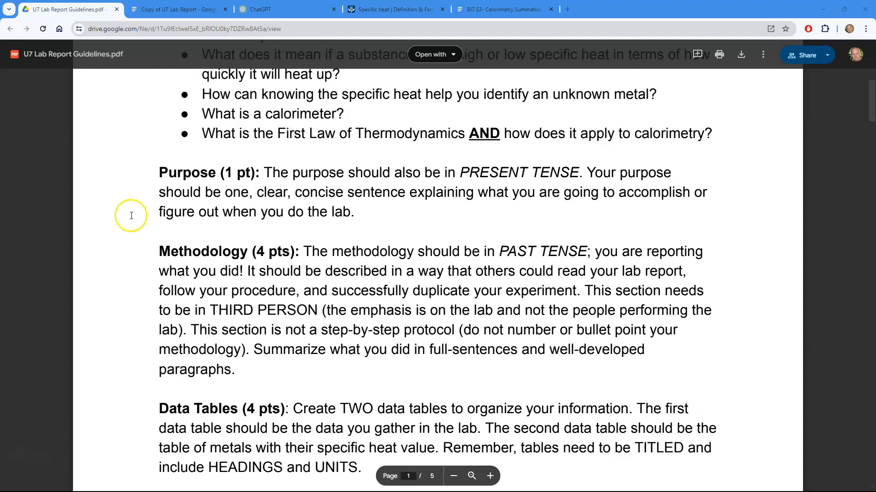
Step: Review the Experimental Design steps in the BI7.S3 Calorimetry Summative Lab document
click(523, 8)
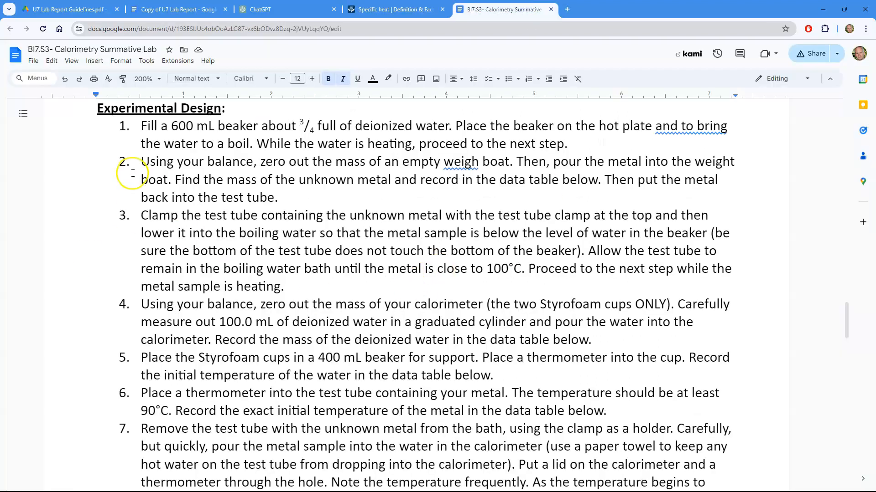
scroll(132, 182, down, 4)
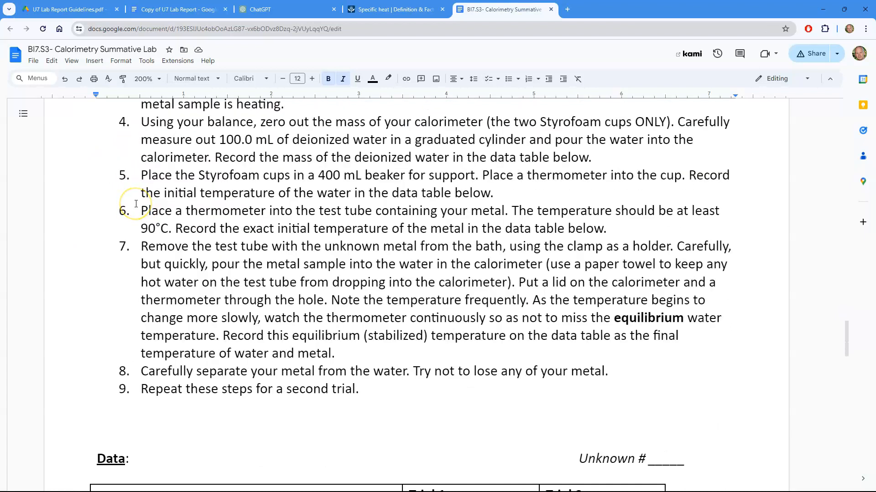
scroll(136, 204, up, 2)
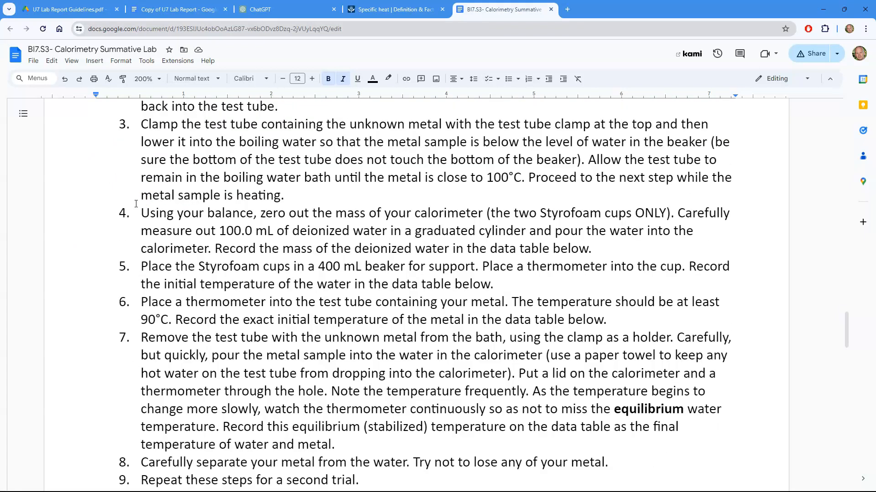
scroll(136, 204, up, 1)
scroll(136, 204, up, 1)
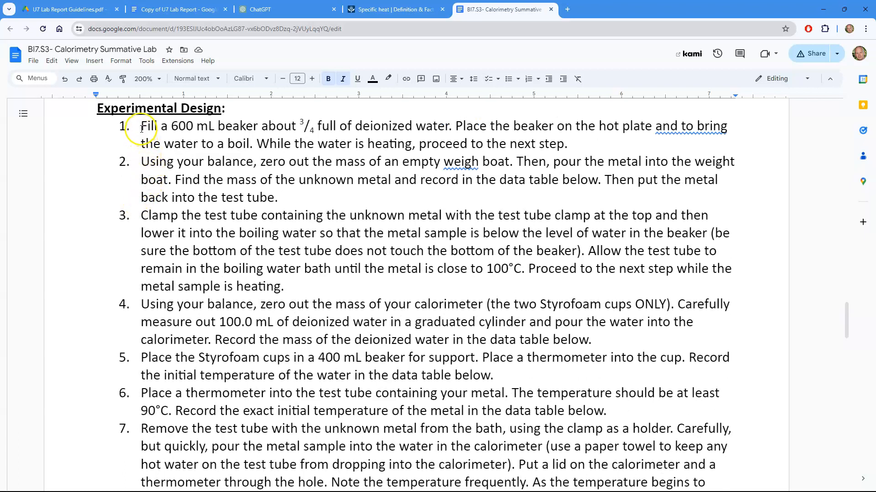
Step: Check the ChatGPT conversation, and copy all nine Experimental Design steps from the Calorimetry Summative Lab document
click(267, 19)
click(348, 465)
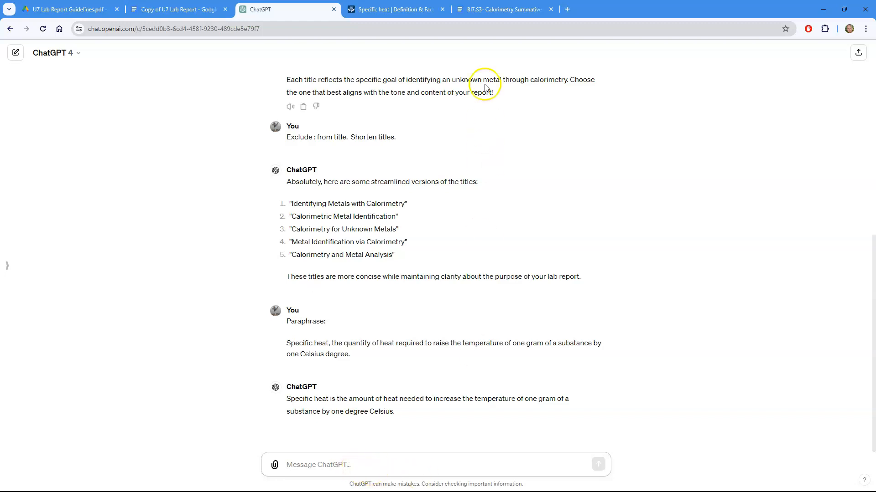
click(501, 9)
drag(141, 126, 358, 391)
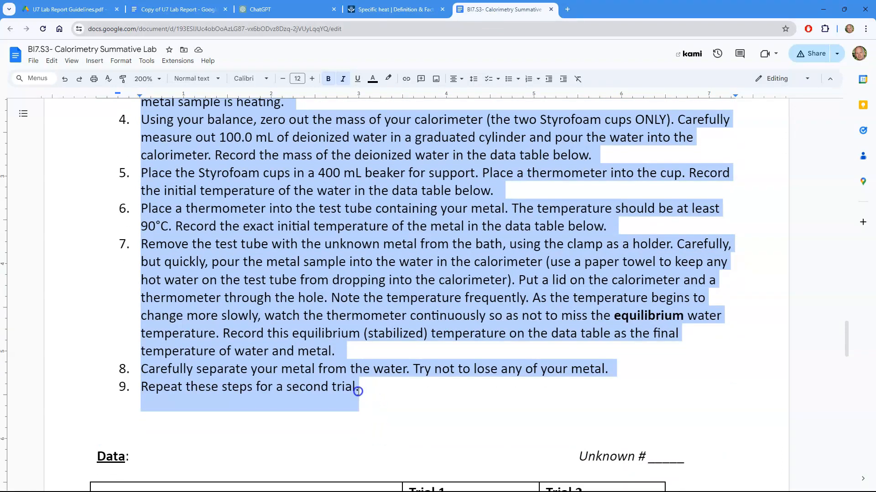
right_click(329, 322)
click(356, 226)
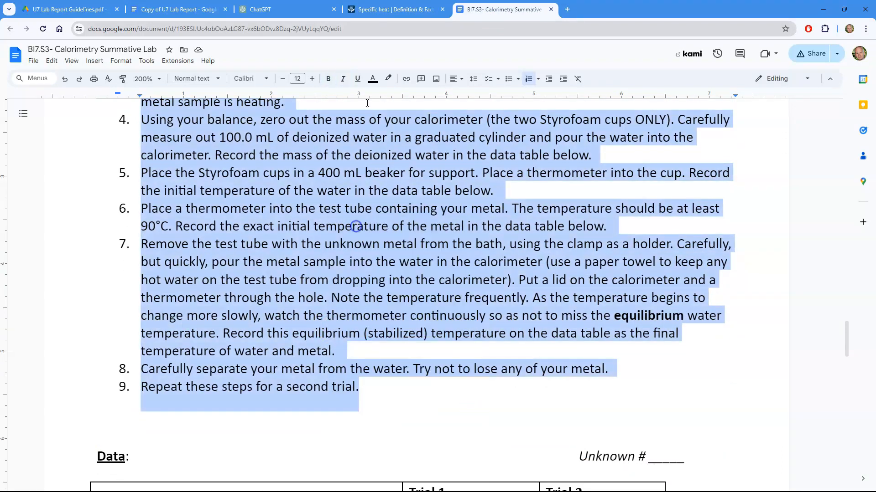
Step: Ask ChatGPT to "Write a procedure for my lab report:" followed by the copied Experimental Design steps
click(274, 10)
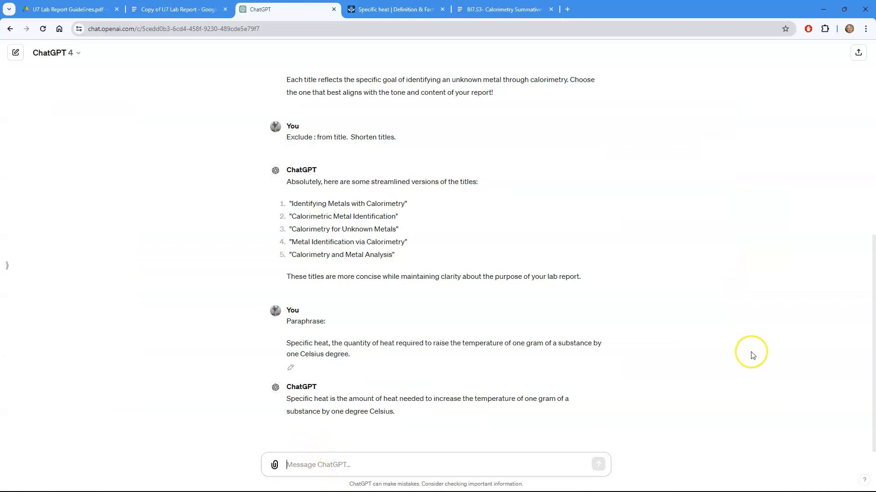
text(Write a procedure for my lab report:)
key(shift+Return)
key(shift+Return)
key(ctrl+v)
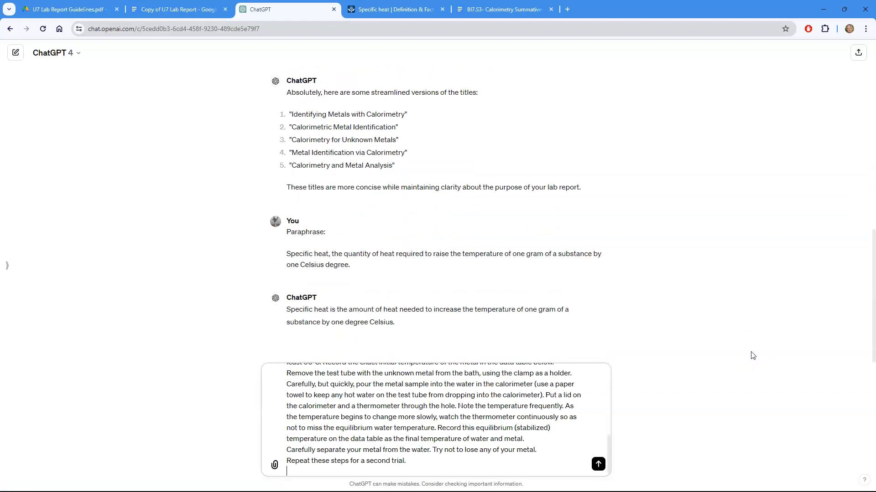
key(Return)
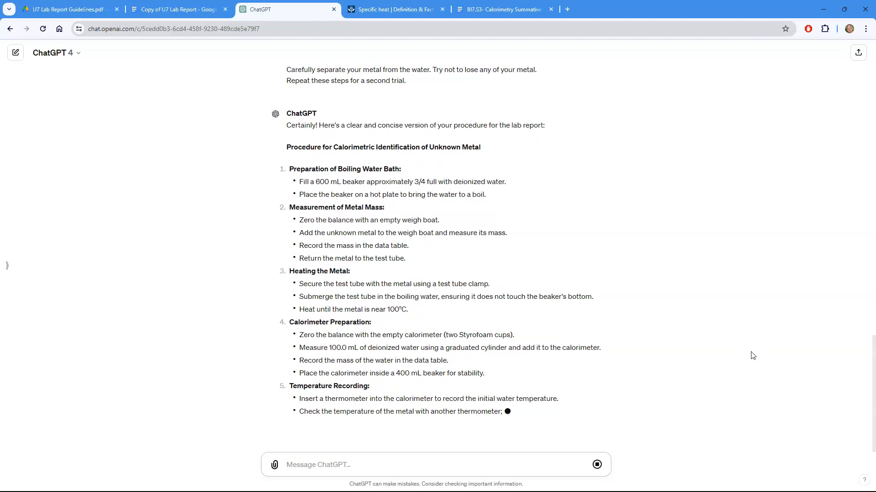
Step: Copy the whole Methodology (4 pts) paragraph from the U7 Lab Report Guidelines PDF
click(86, 11)
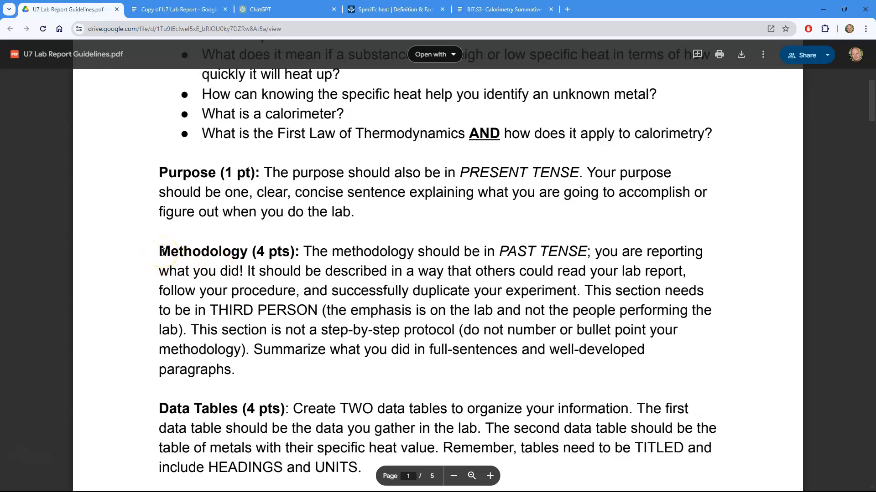
drag(162, 252, 218, 367)
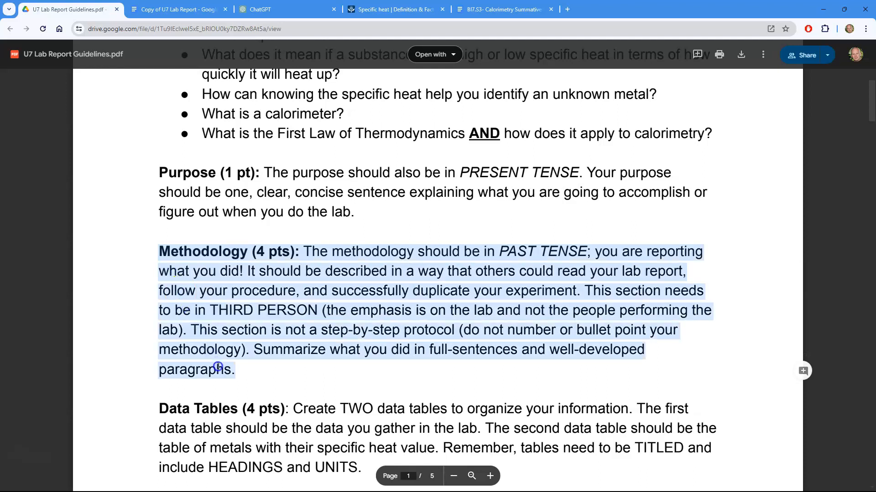
right_click(243, 270)
click(258, 281)
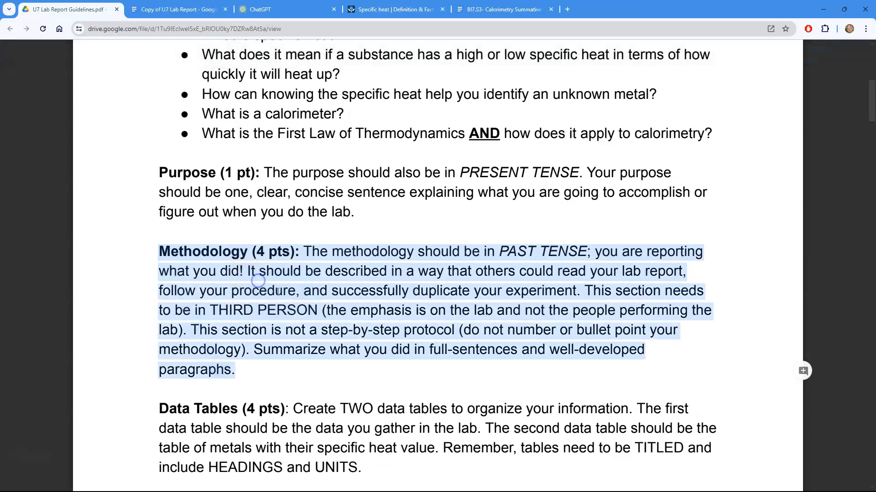
Step: Send ChatGPT "Rewrite the procedure. Here are the directions:" followed by the copied Methodology guidelines
click(276, 10)
click(347, 465)
text(Rewrite the procedure.  Her)
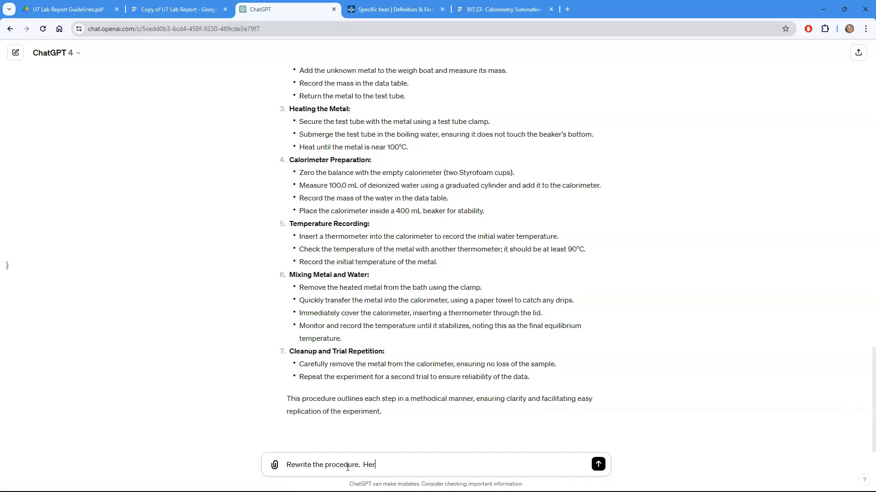
text(e are the directions:)
key(shift+Return)
key(shift+Return)
key(ctrl+v)
key(Return)
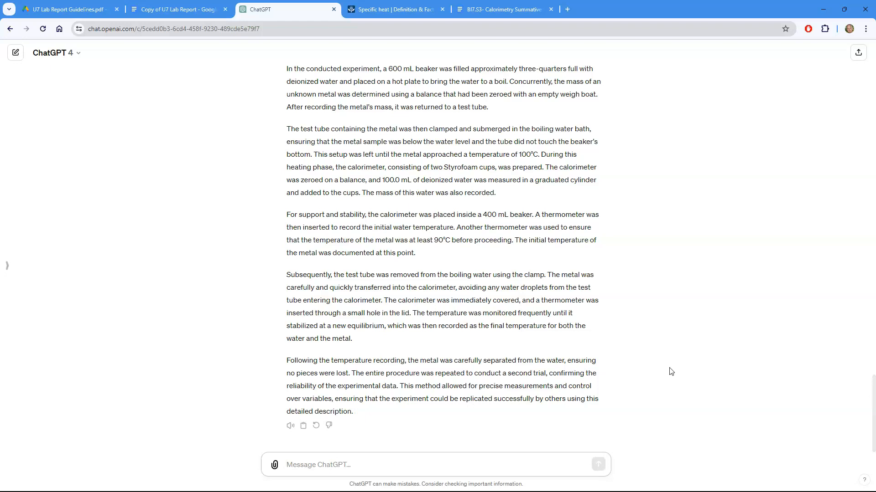
Step: Ask ChatGPT to "Shorten the procedure to be more concise." and copy the four methodology paragraphs without their heading
text(Shorten t)
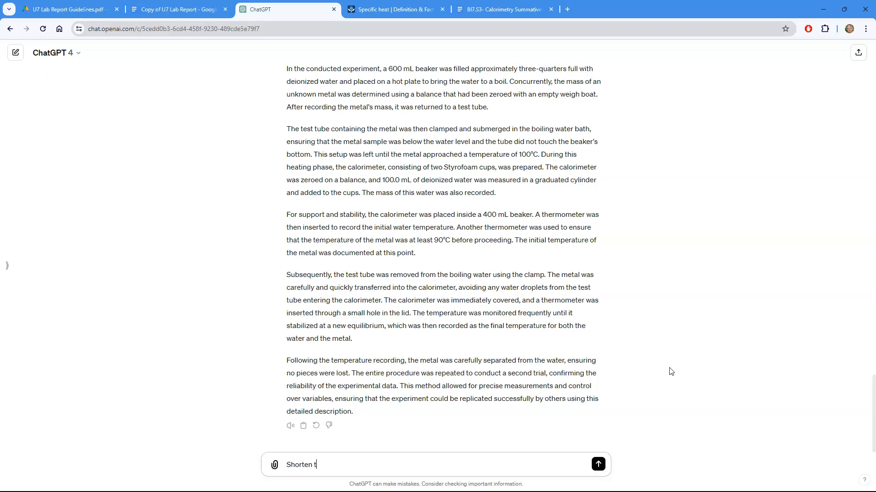
text(he procedure to be more concise.)
key(Return)
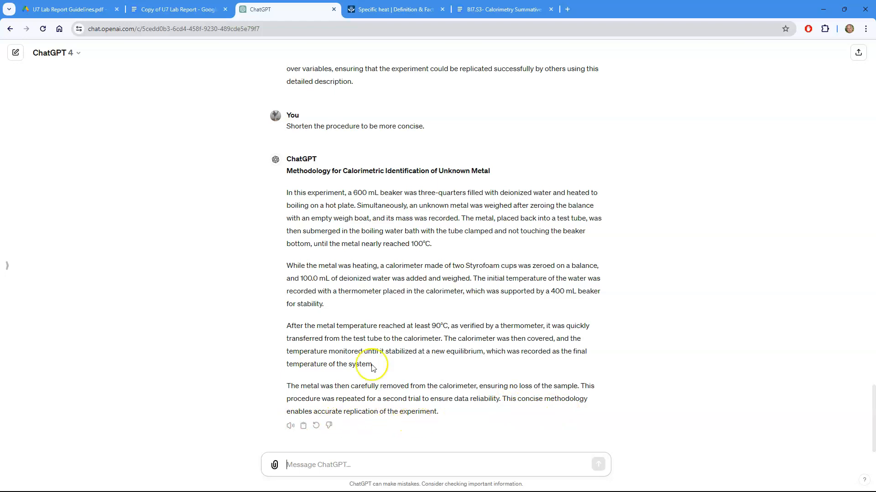
drag(287, 194, 435, 412)
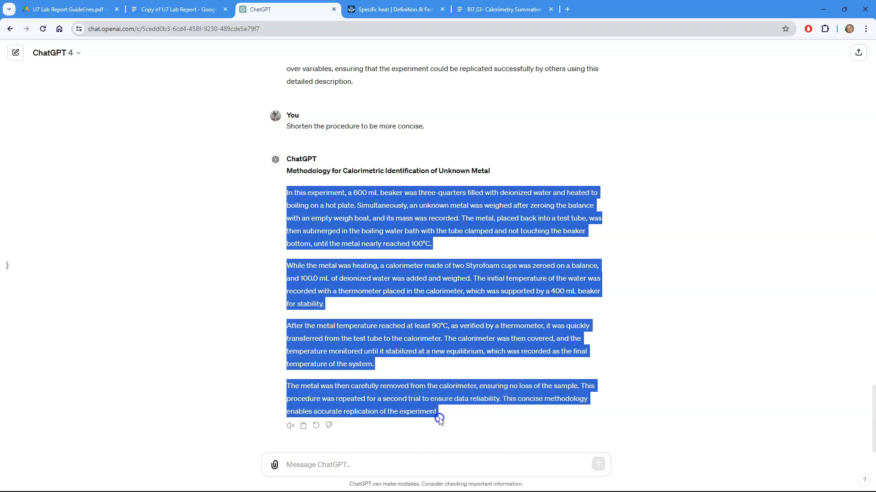
right_click(430, 334)
click(456, 342)
Step: Replace the "Write here" placeholder under Methodology in the lab report with the copied paragraphs, unformatted and without trailing blank lines
click(180, 9)
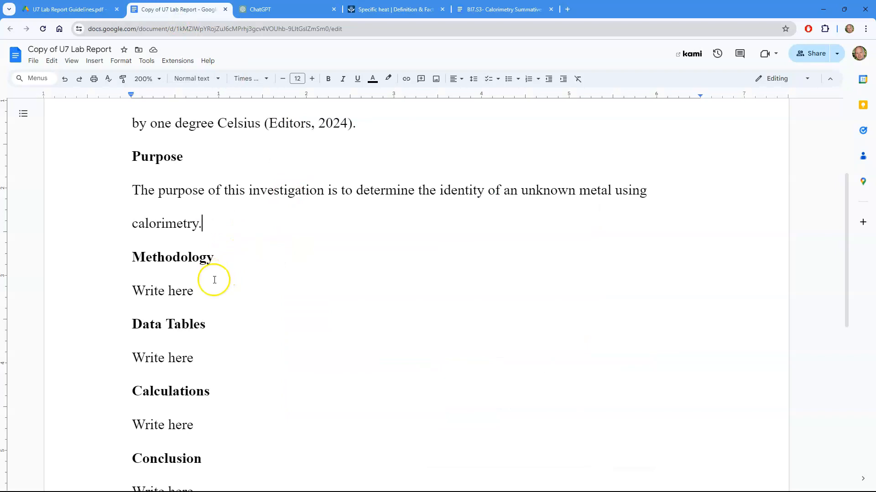
drag(195, 294, 111, 296)
click(51, 60)
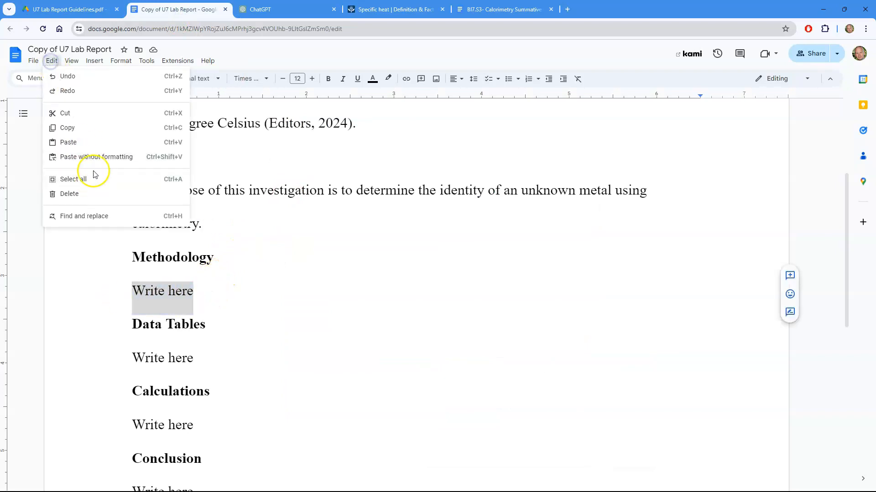
click(94, 156)
key(BackSpace)
key(BackSpace)
key(BackSpace)
key(BackSpace)
key(BackSpace)
key(BackSpace)
key(BackSpace)
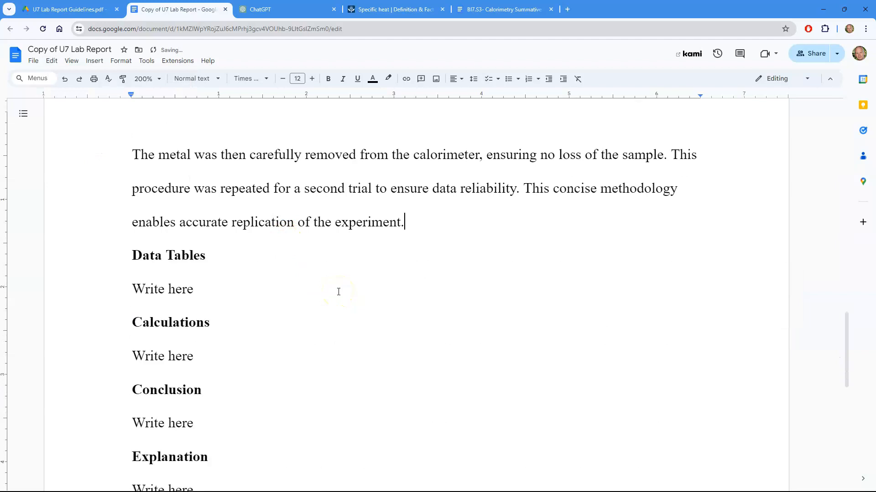
Step: Indent the first lines of the first two Methodology paragraphs and remove the blank line between them
scroll(341, 296, up, 5)
scroll(342, 297, up, 10)
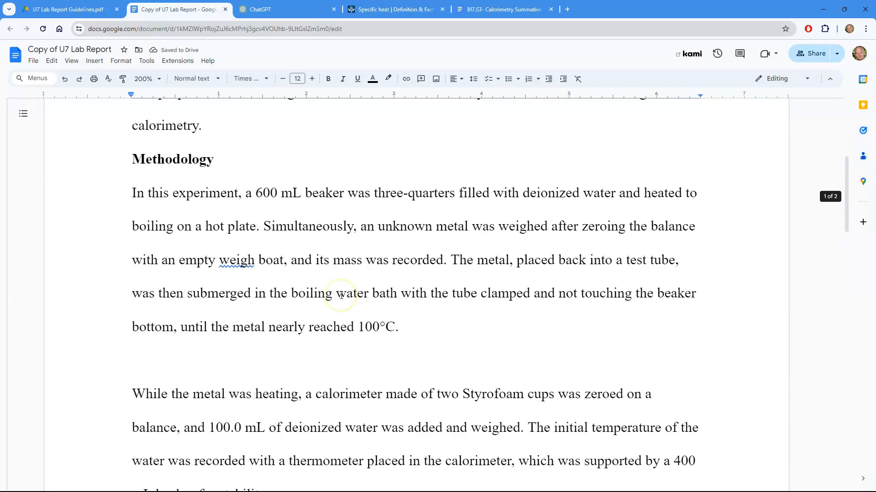
click(129, 190)
key(Tab)
click(155, 362)
key(Delete)
key(Tab)
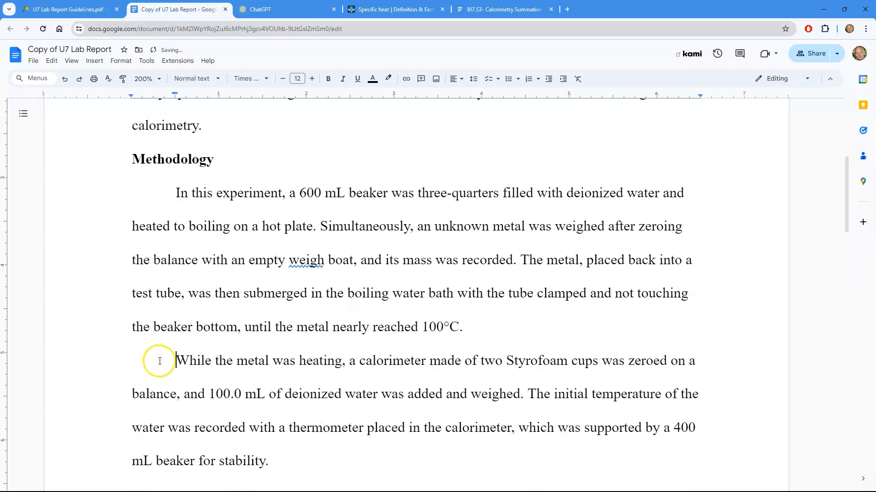
Step: Remove the blank lines before the third and fourth Methodology paragraphs and indent both first lines
scroll(157, 362, down, 3)
click(184, 318)
key(Delete)
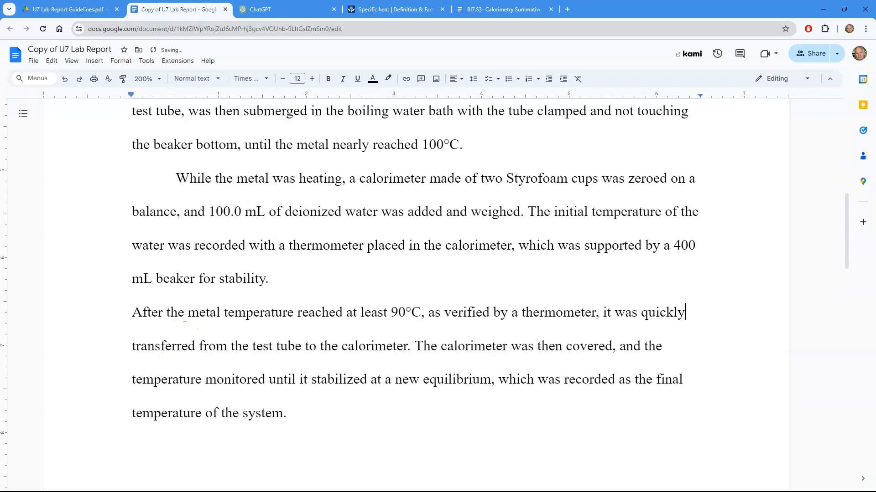
click(129, 313)
key(Tab)
scroll(201, 358, down, 4)
click(190, 256)
key(Delete)
key(Tab)
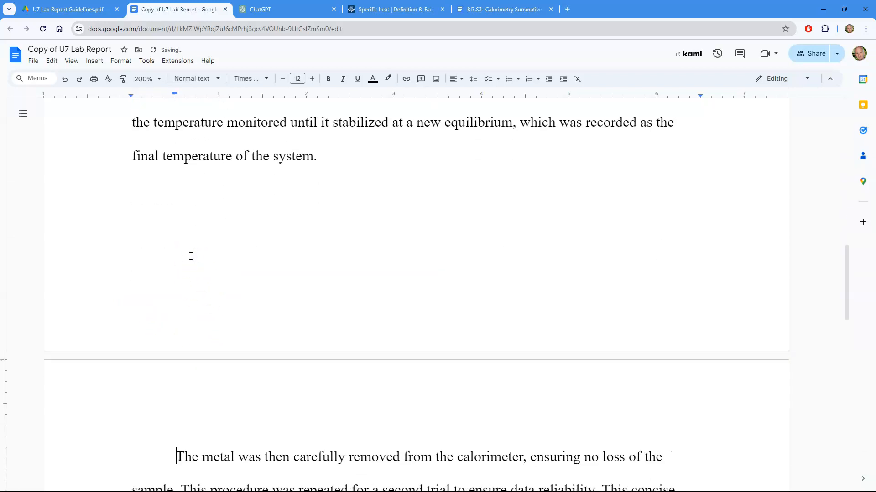
Step: Proofread the Methodology paragraphs from beginning to end, checking the flagged word "weigh" and the wording about equilibrium
scroll(252, 281, up, 3)
scroll(252, 281, up, 5)
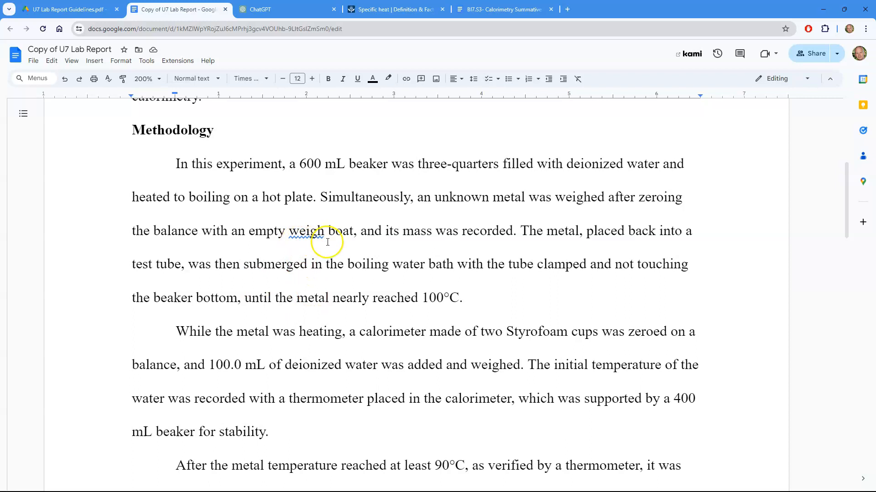
click(301, 233)
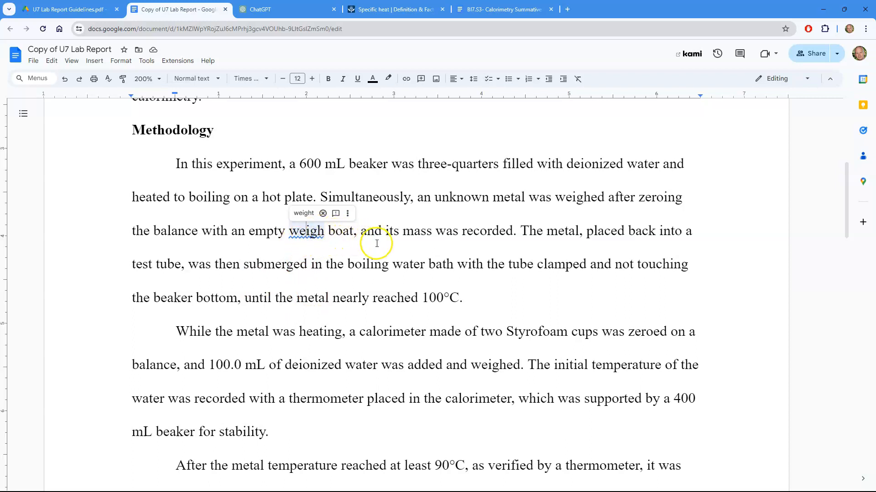
click(520, 231)
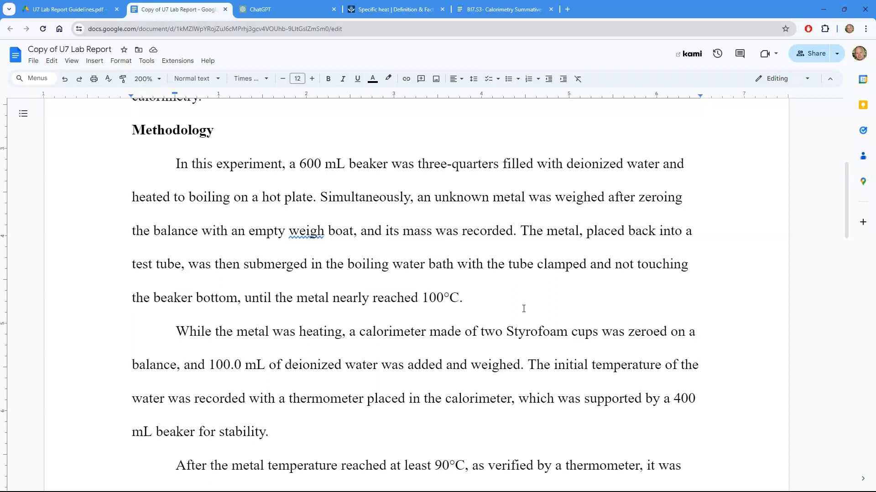
scroll(501, 342, down, 3)
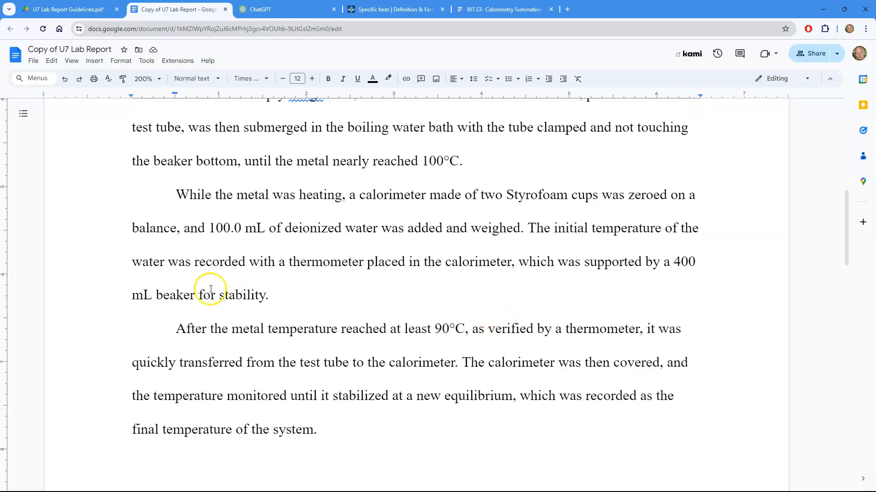
click(300, 302)
click(303, 302)
scroll(307, 303, down, 3)
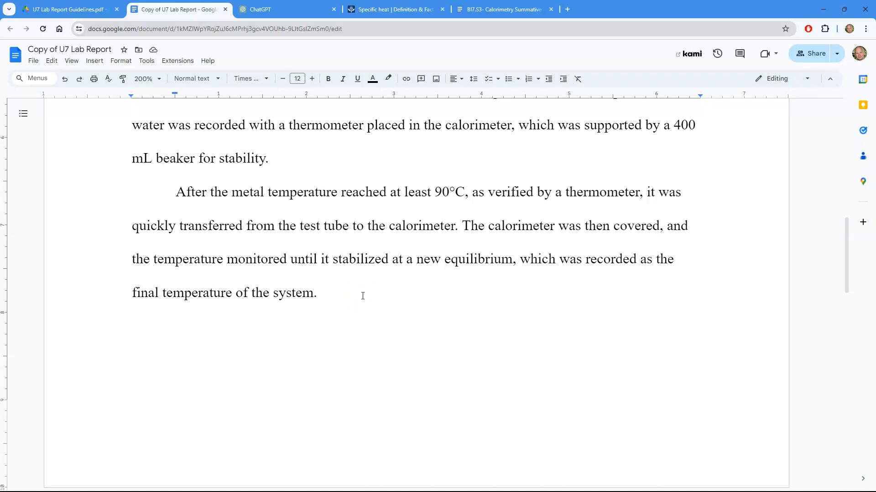
scroll(374, 296, down, 1)
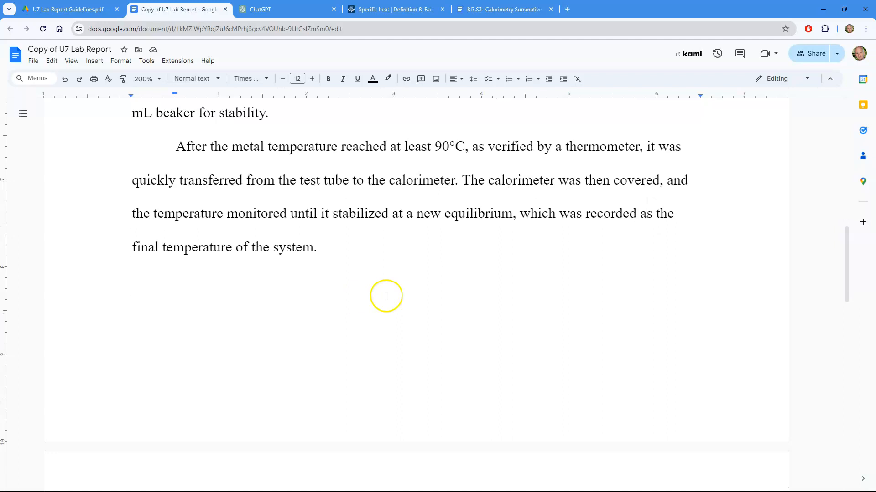
double_click(474, 214)
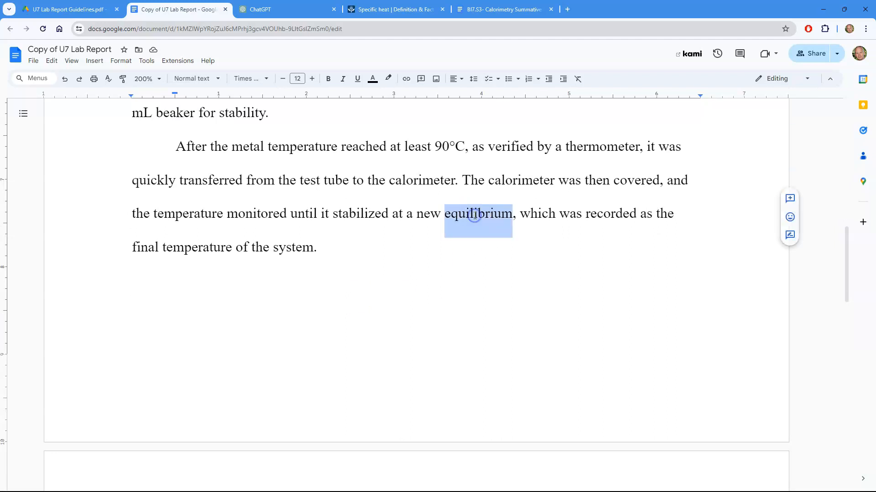
click(409, 247)
scroll(409, 248, down, 2)
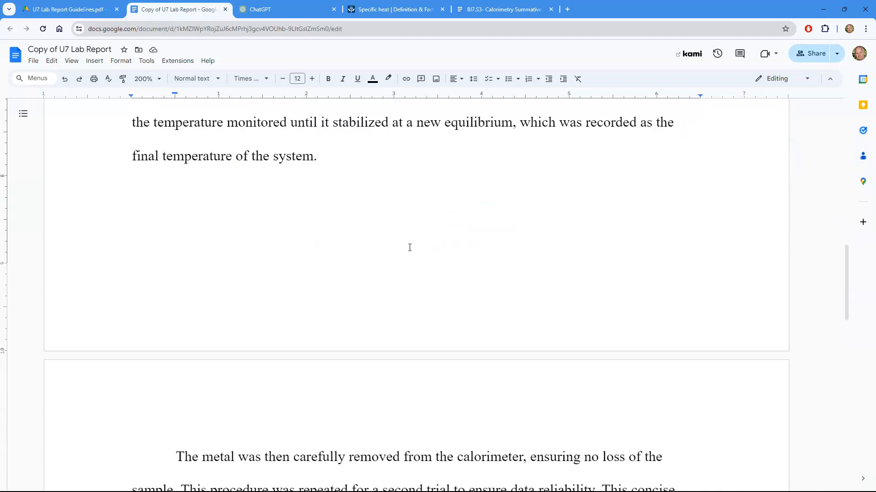
scroll(409, 248, down, 5)
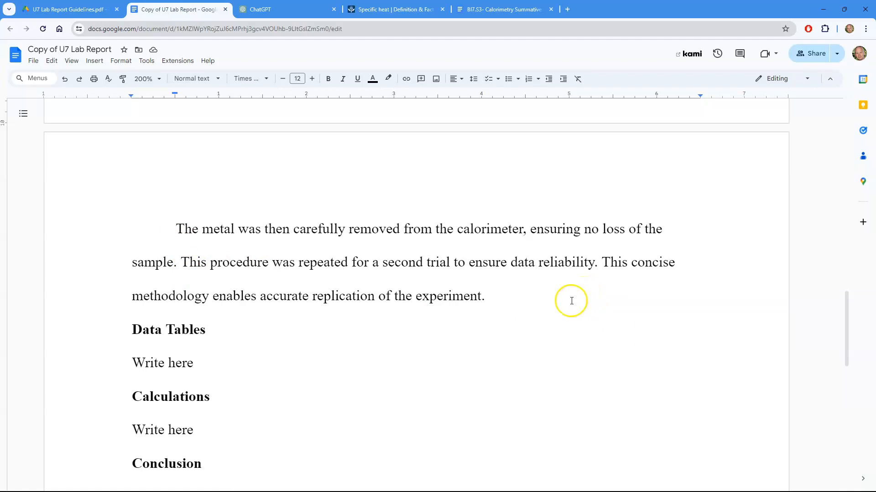
Step: Delete the sentence "This concise methodology enables accurate replication of the experiment." and merge the last Methodology paragraph into the preceding one
drag(531, 299, 600, 274)
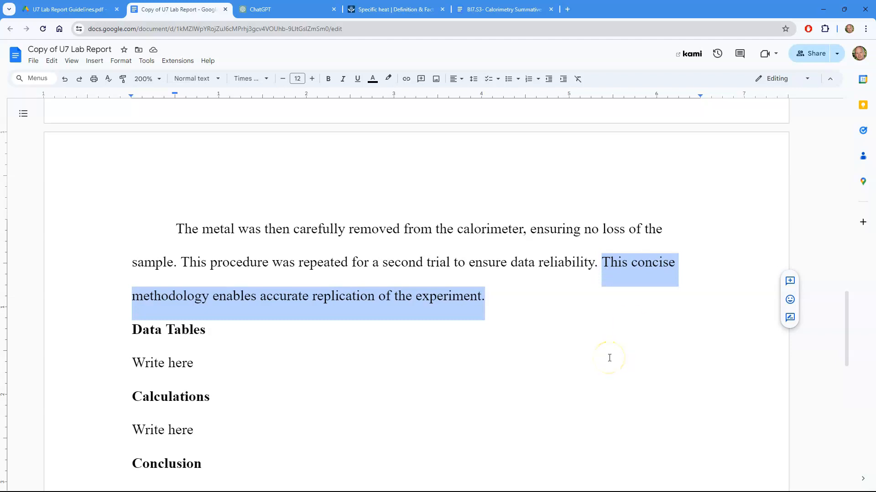
key(BackSpace)
scroll(526, 322, up, 4)
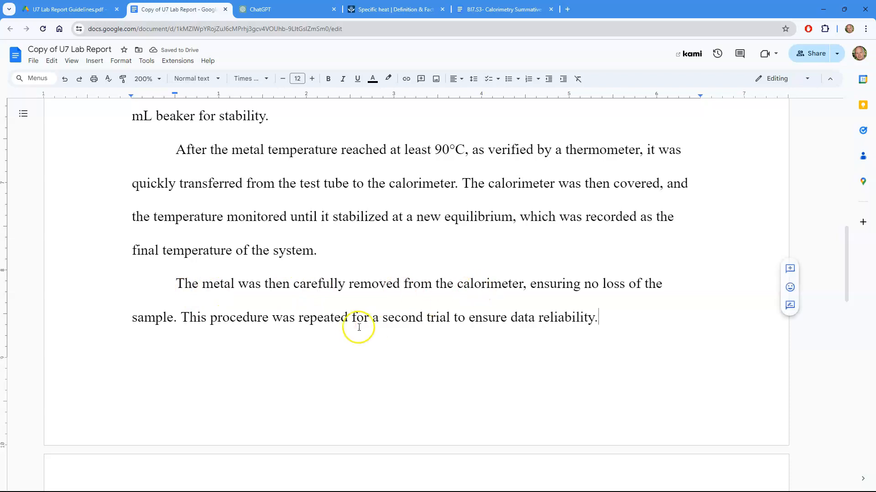
click(178, 283)
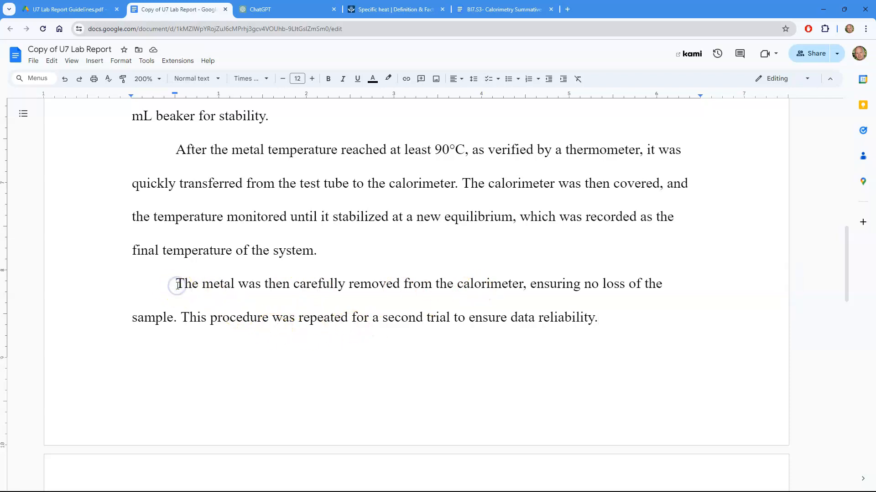
key(BackSpace)
click(287, 313)
Step: Reread the edited Methodology section and go on to the Data Tables placeholder
scroll(287, 314, up, 1)
scroll(287, 314, up, 6)
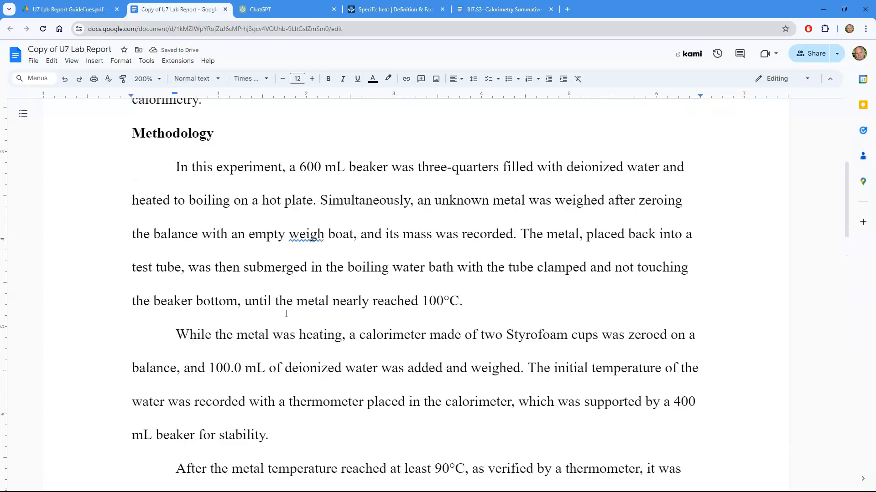
scroll(286, 314, down, 4)
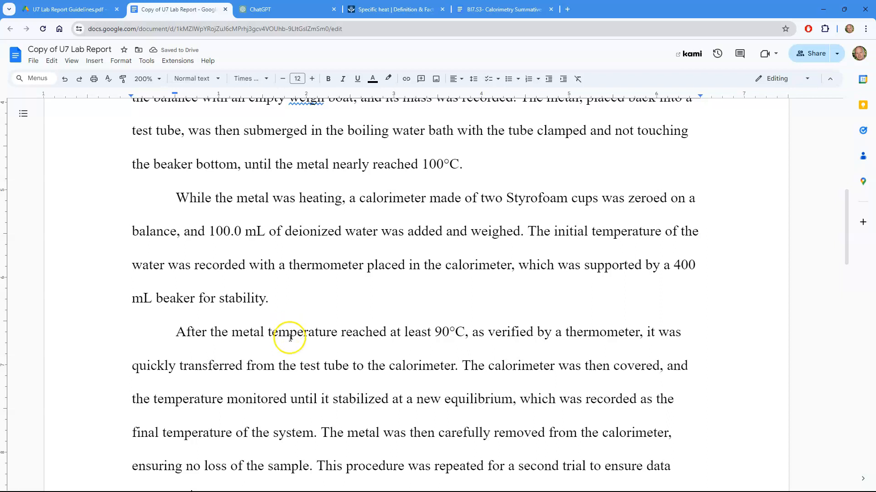
scroll(285, 337, down, 3)
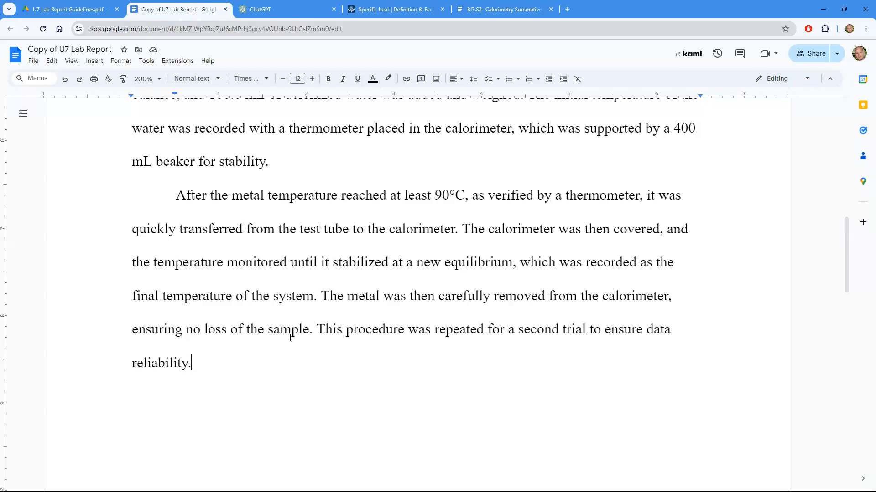
scroll(283, 360, up, 6)
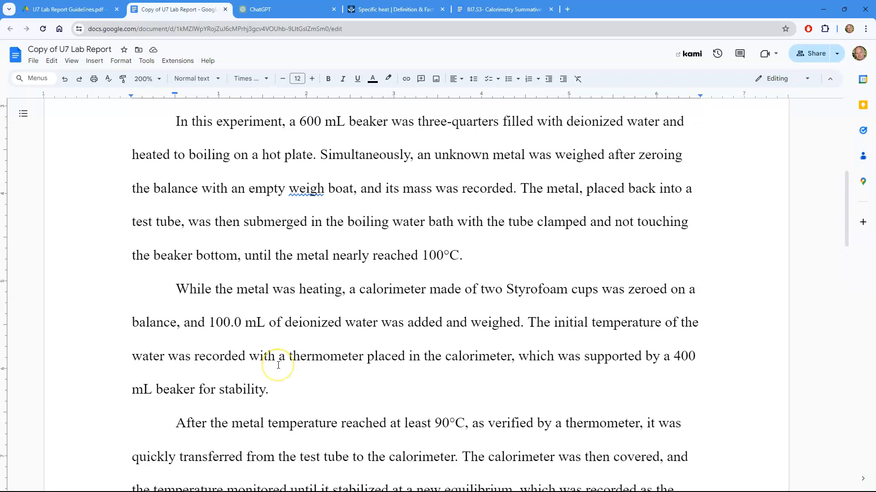
scroll(279, 365, down, 15)
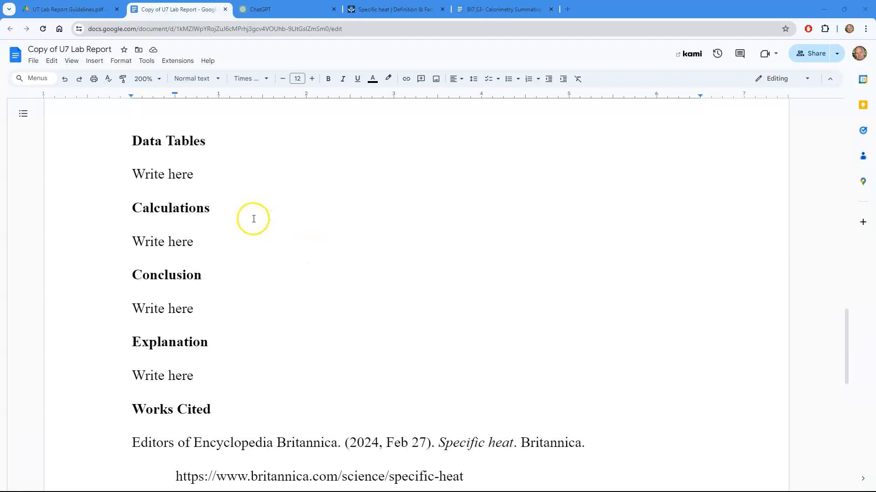
Step: Check the Data Tables requirements in the lab report guidelines and examine the layout of the Data table in the calorimetry lab handout
click(63, 13)
scroll(237, 396, down, 2)
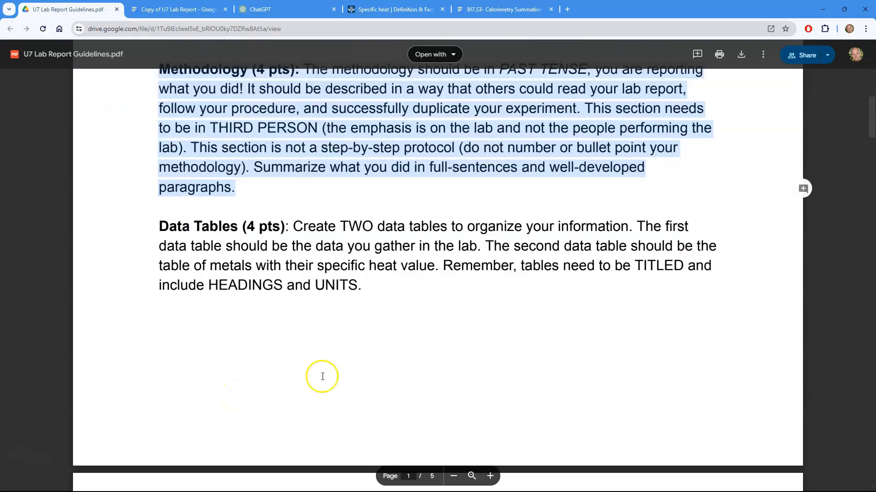
click(365, 288)
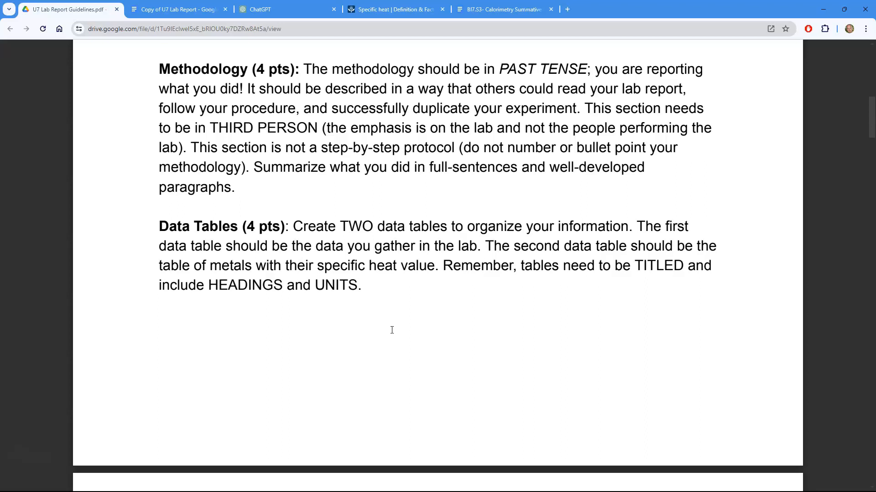
click(491, 17)
scroll(375, 303, down, 5)
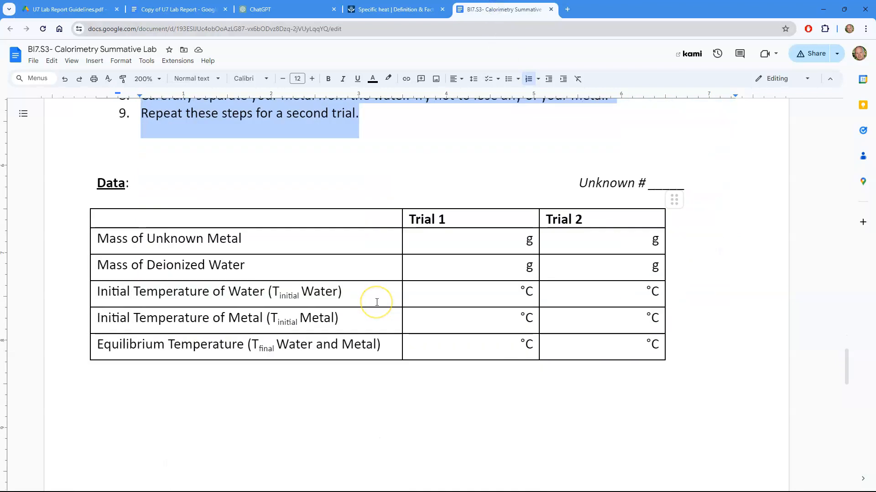
click(249, 220)
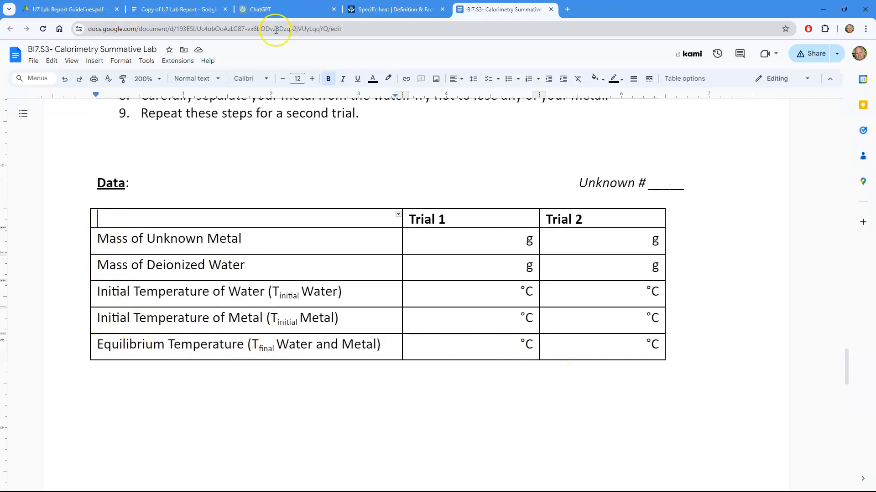
Step: Replace the Data Tables placeholder with a table of three columns and six rows directly beneath the heading
click(176, 13)
drag(198, 179, 121, 174)
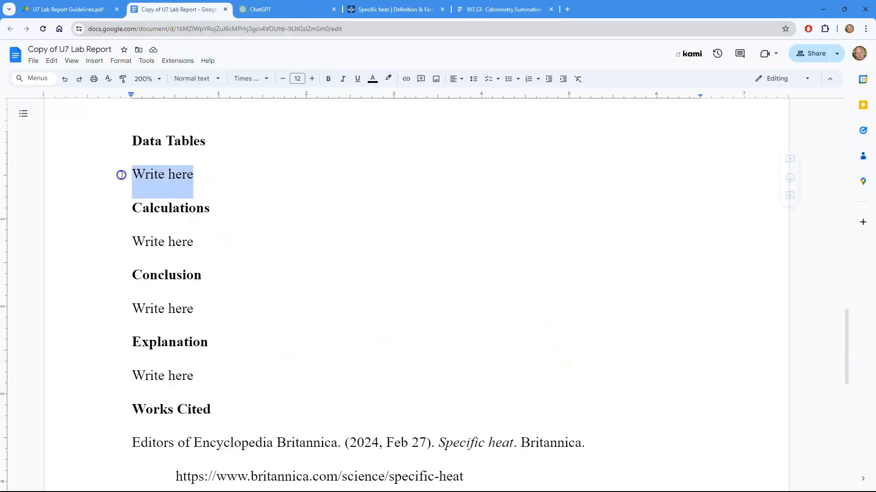
key(BackSpace)
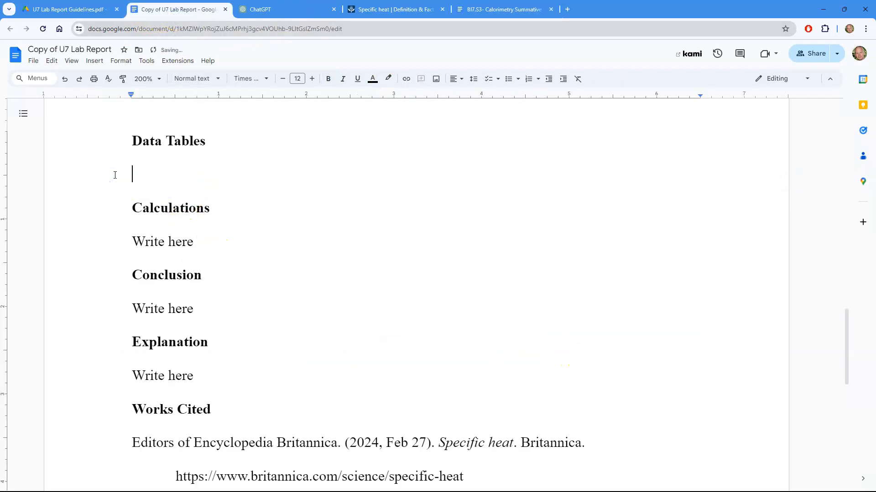
click(93, 62)
mouse_move(107, 91)
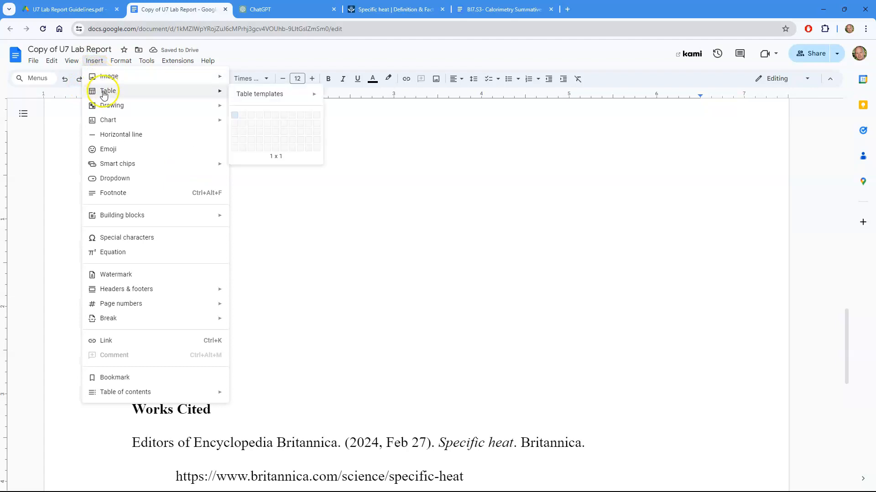
click(253, 161)
click(204, 170)
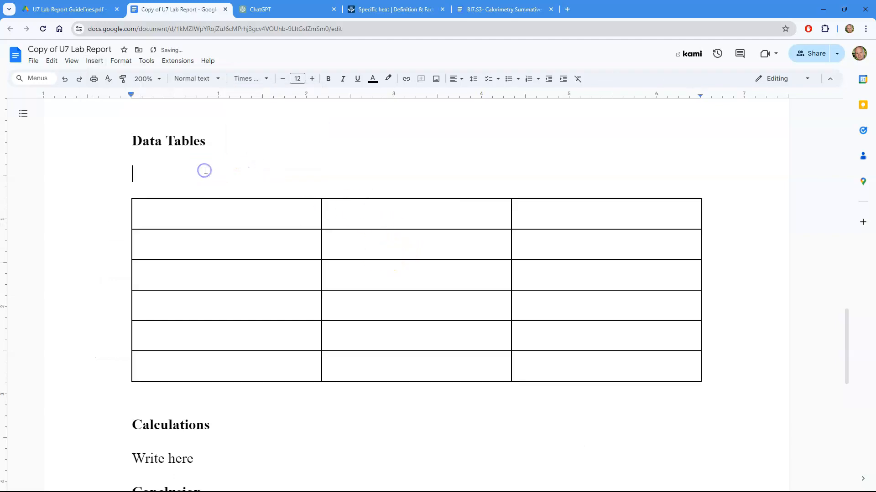
key(BackSpace)
click(209, 171)
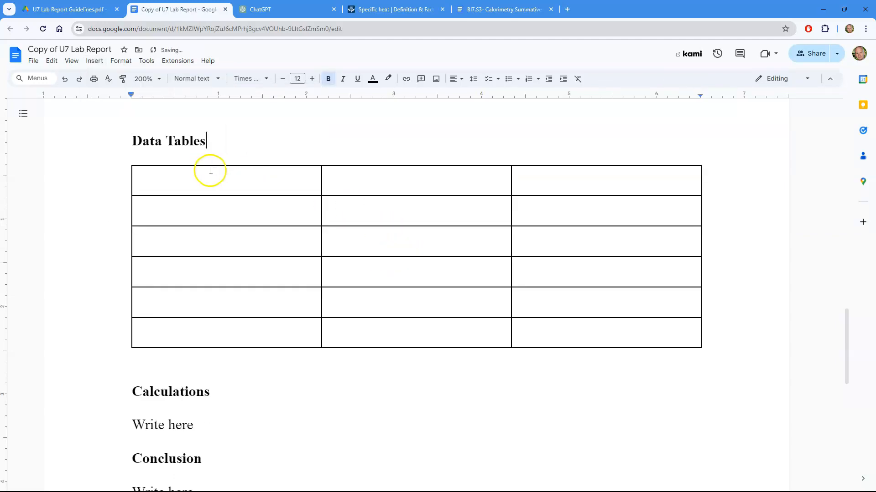
Step: Move the calorimetry lab handout to its own window and head the table's second and third columns "Trial 1" and "Trial 2"
drag(486, 8, 875, 33)
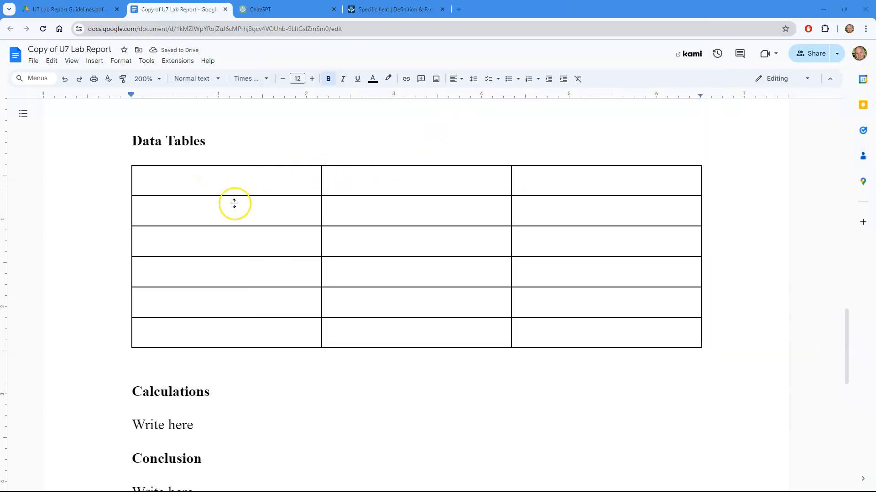
double_click(352, 183)
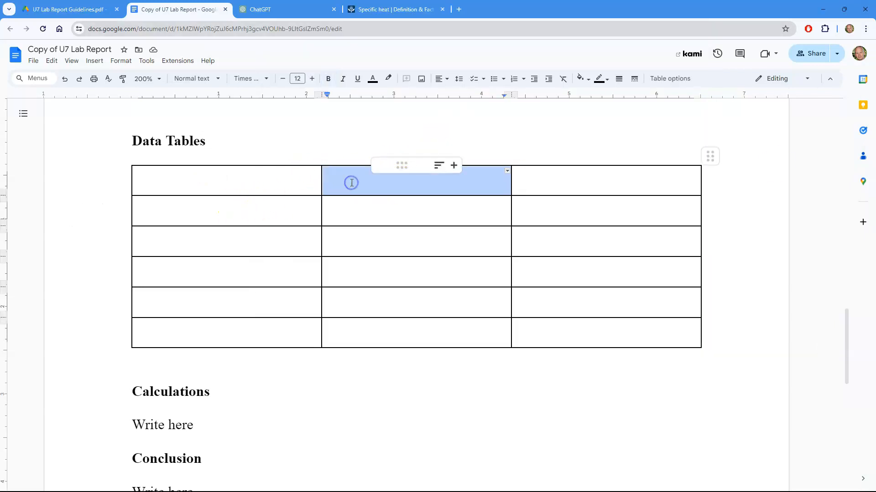
text(Trial 1)
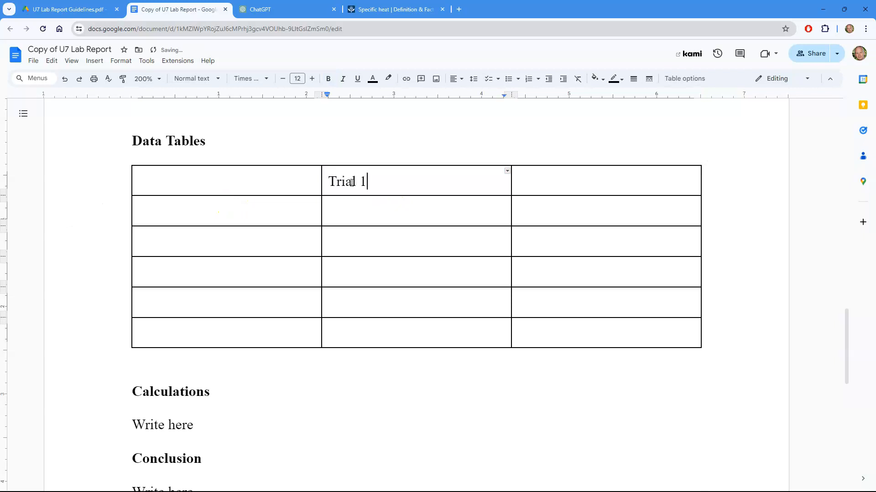
key(Tab)
key(Tab)
Step: Label the first two data rows "Mass of Unknown Metal (g)" and "Mass of Water (g)"
text(Ma)
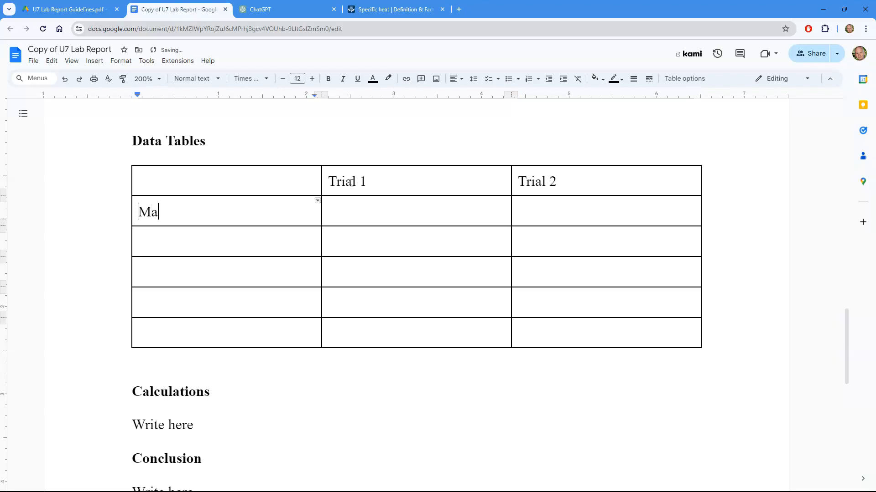
text(ss of Unknown Metal)
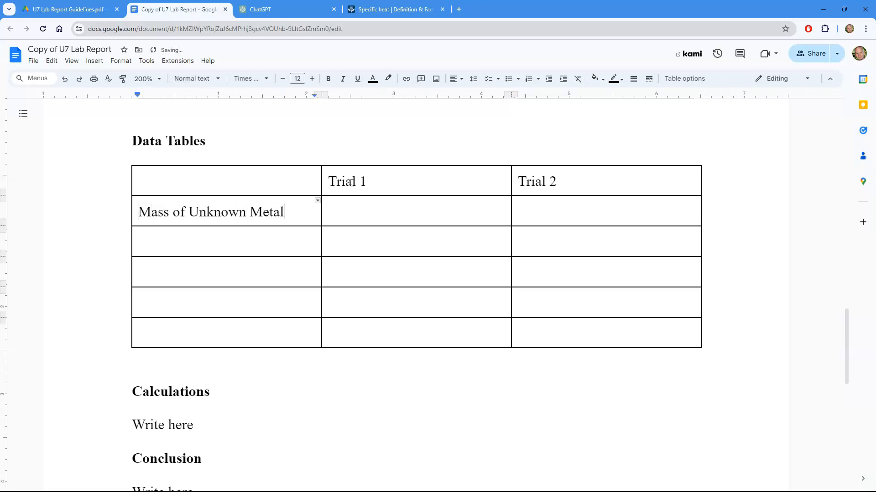
key(Tab)
key(Tab)
key(Tab)
text(Mas)
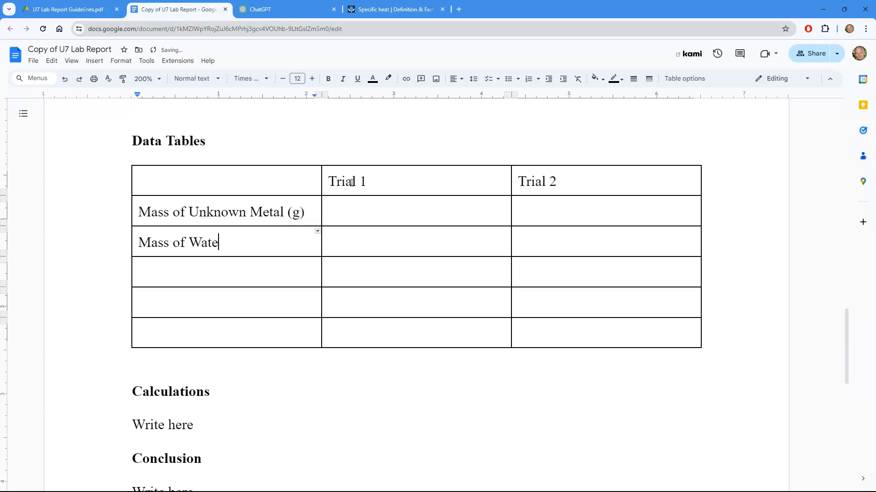
Step: Label the two rows below the masses "Initial Temperature of Water" and "Initial Temperature of Metal"
key(Tab)
key(Tab)
key(Tab)
text(In)
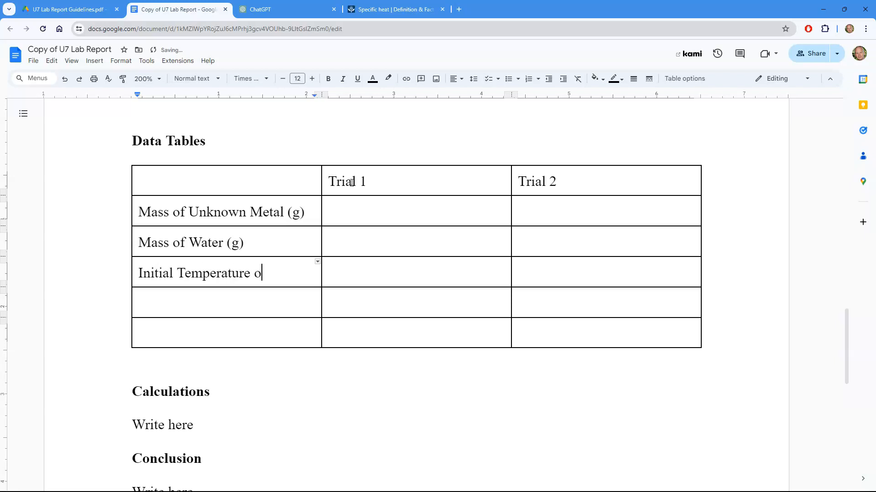
key(Tab)
key(Tab)
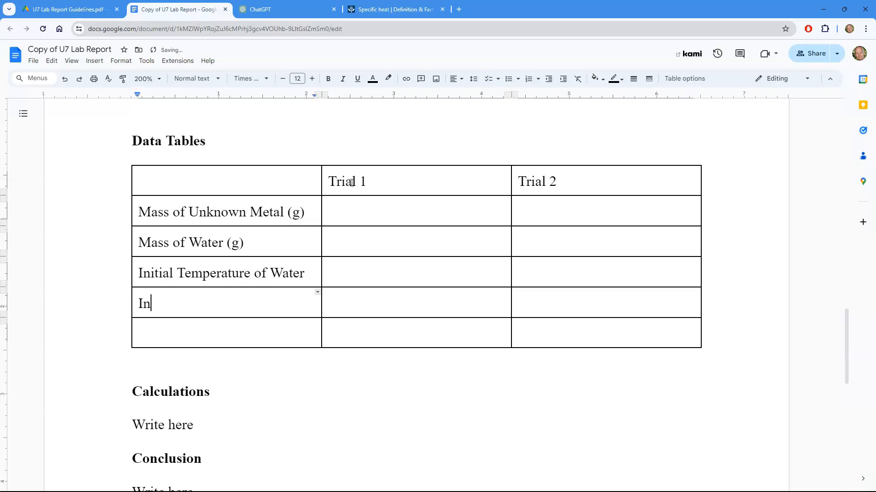
text(Initial Tempera)
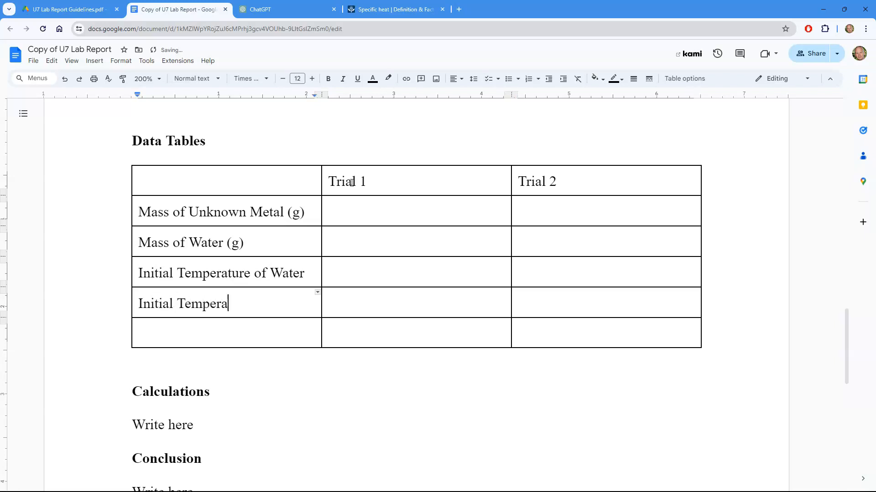
Step: Label the last row "Final Temperature of Metal & Water" and begin an opening parenthesis for its unit
key(Tab)
key(Tab)
key(Tab)
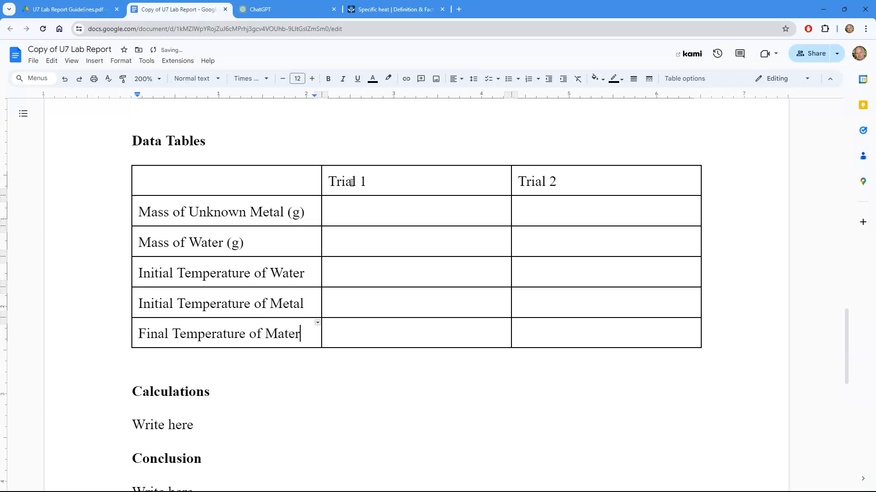
key(BackSpace)
key(BackSpace)
text(Metal & W)
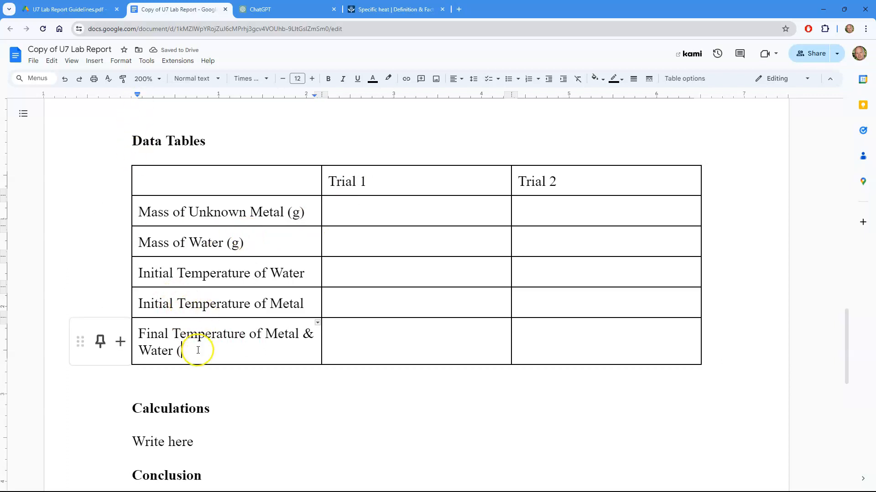
Step: Complete the final temperature label's unit as "(℃)", finding the symbol among the special characters with the search word "degree"
click(95, 61)
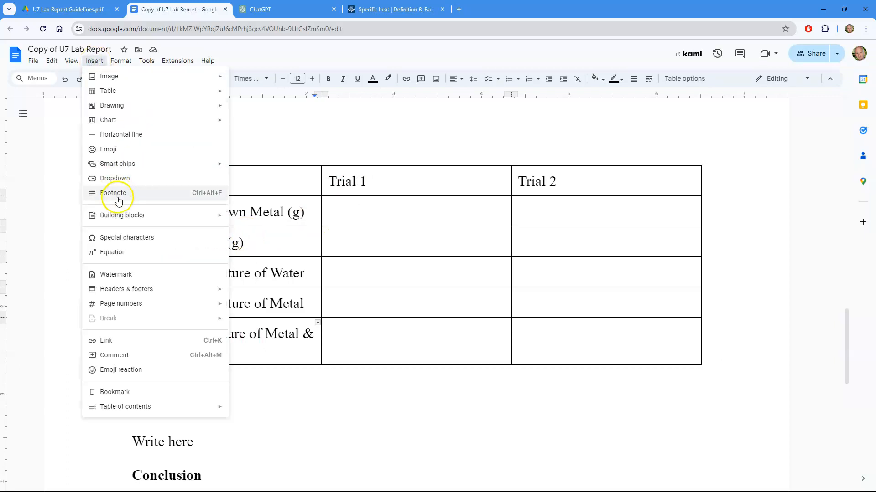
click(119, 236)
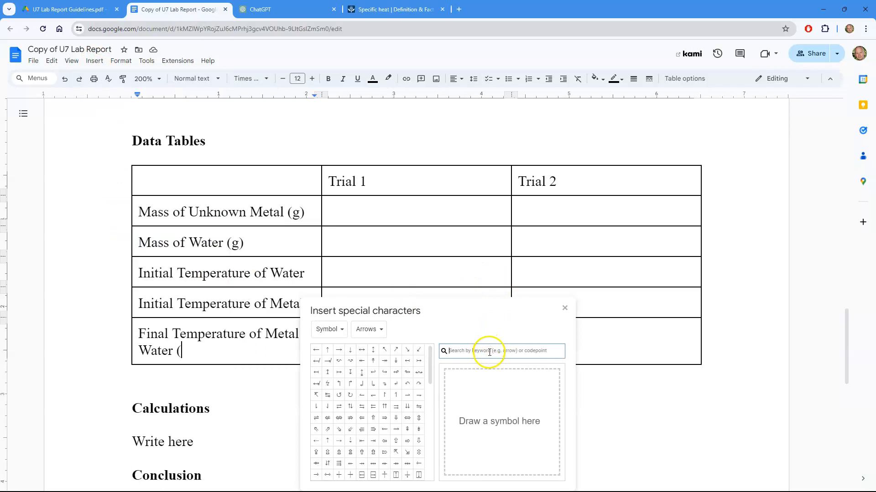
drag(475, 312, 553, 130)
click(538, 173)
text(degree)
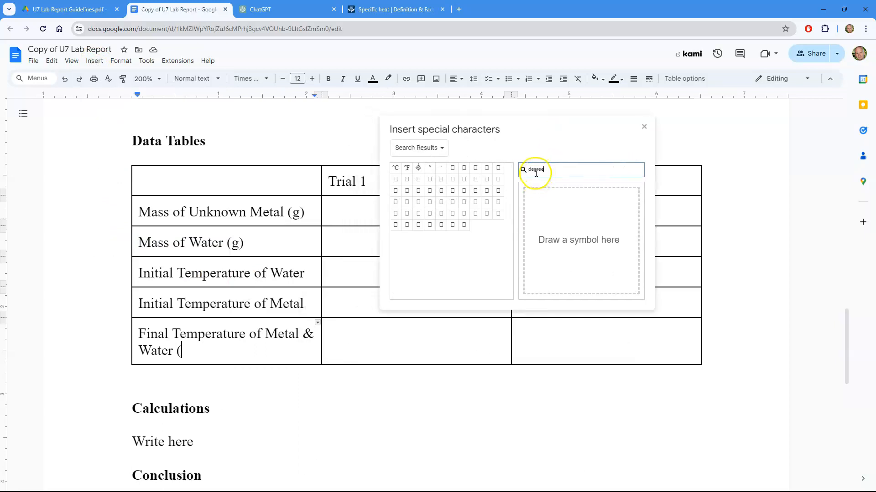
click(396, 169)
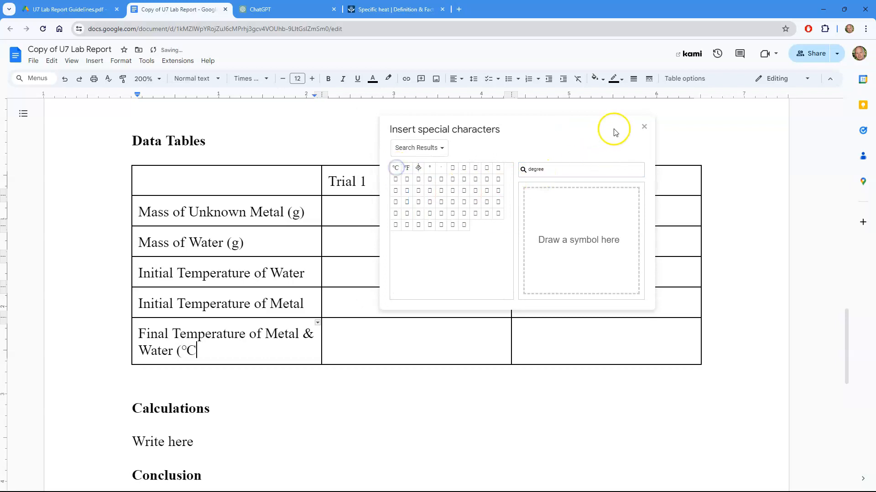
click(644, 127)
text())
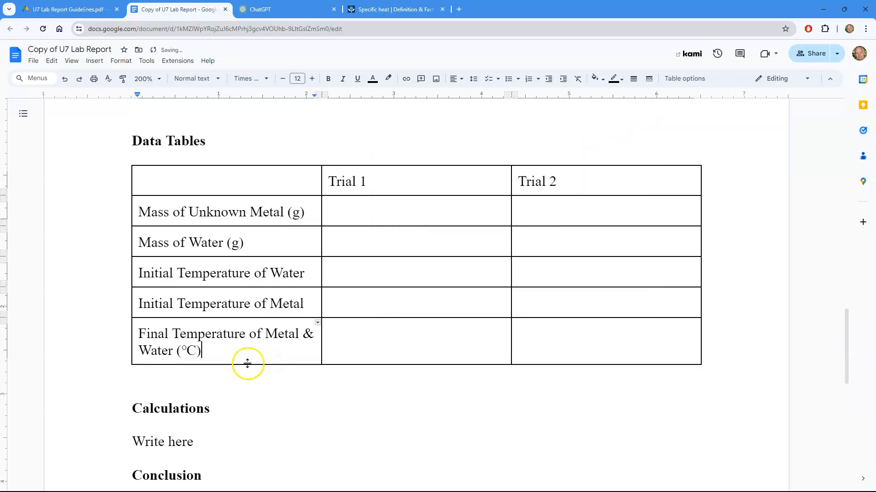
Step: Copy the "(℃)" unit to the ends of the two initial temperature labels
drag(219, 356, 177, 353)
key(ctrl+c)
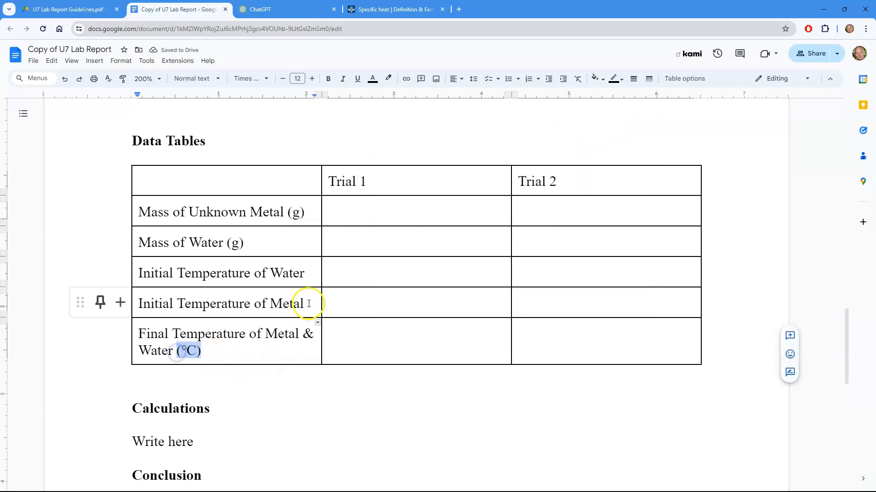
click(307, 303)
key(ctrl+v)
click(309, 272)
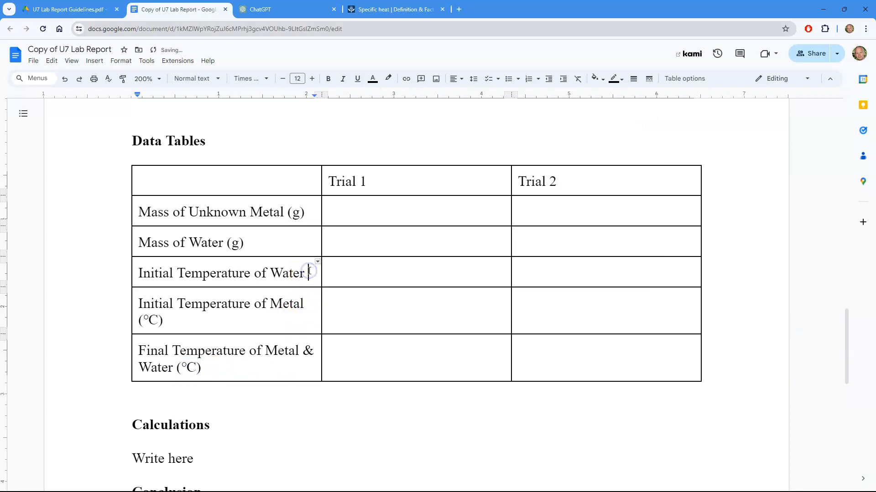
key(ctrl+v)
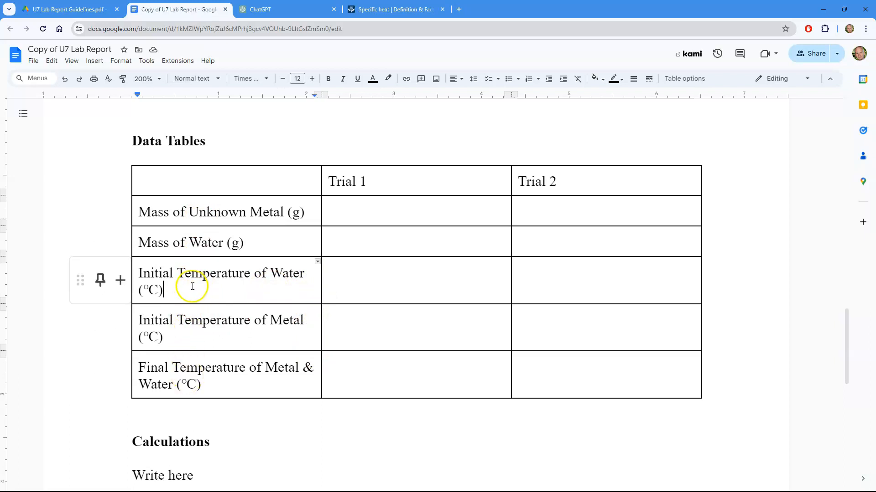
Step: Widen the table's first column to about 3.1 inches so that every row label fits on one line
click(322, 238)
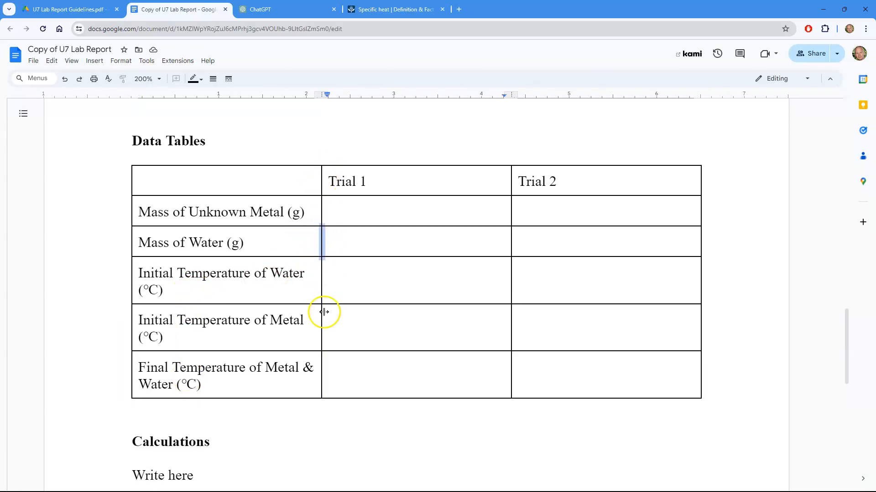
click(321, 210)
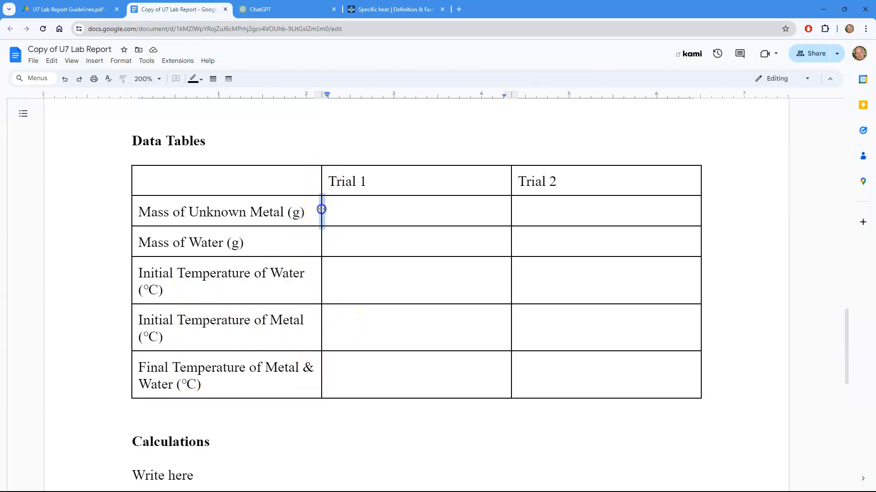
click(317, 145)
drag(321, 219, 400, 216)
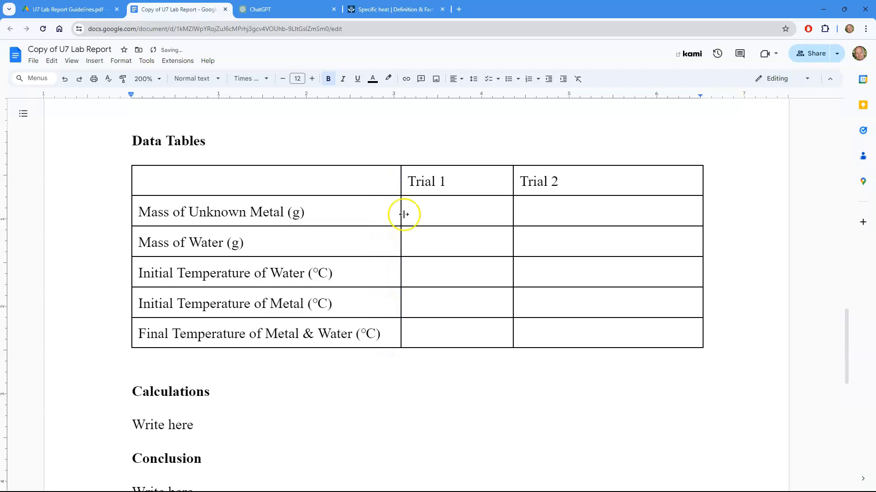
click(391, 327)
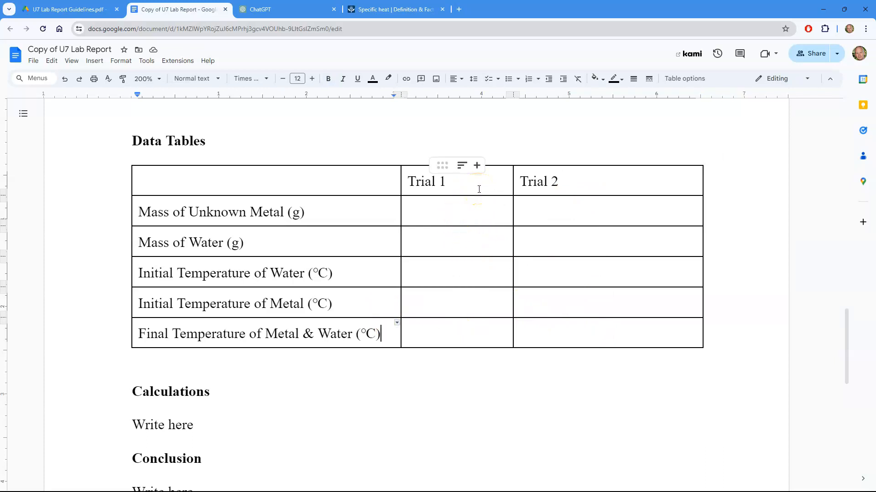
Step: Distribute the Trial 1 and Trial 2 columns to equal widths
drag(478, 186, 551, 323)
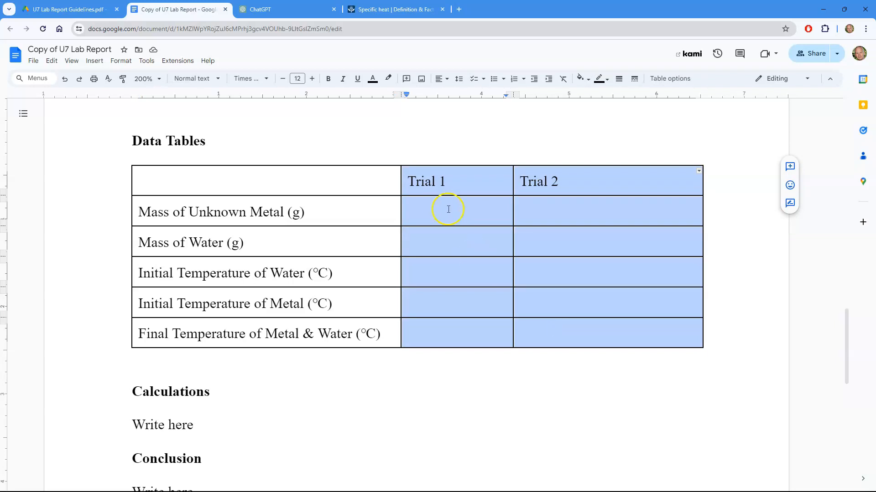
right_click(477, 189)
click(459, 188)
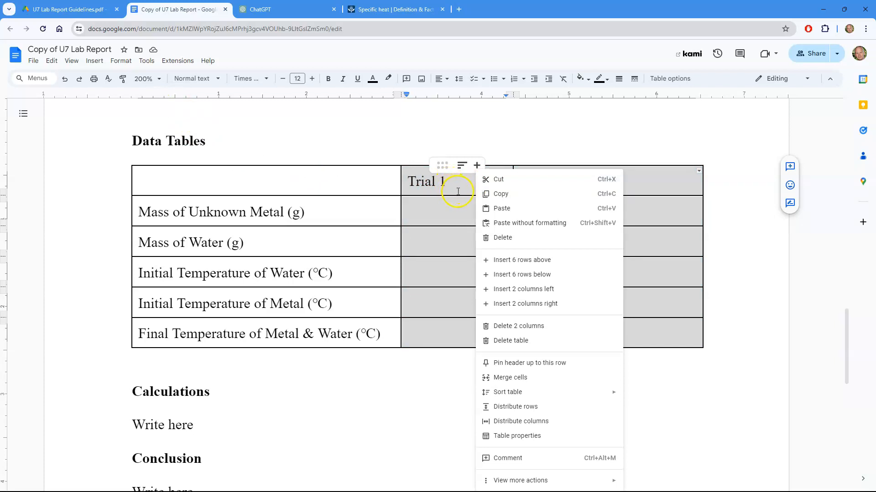
click(570, 427)
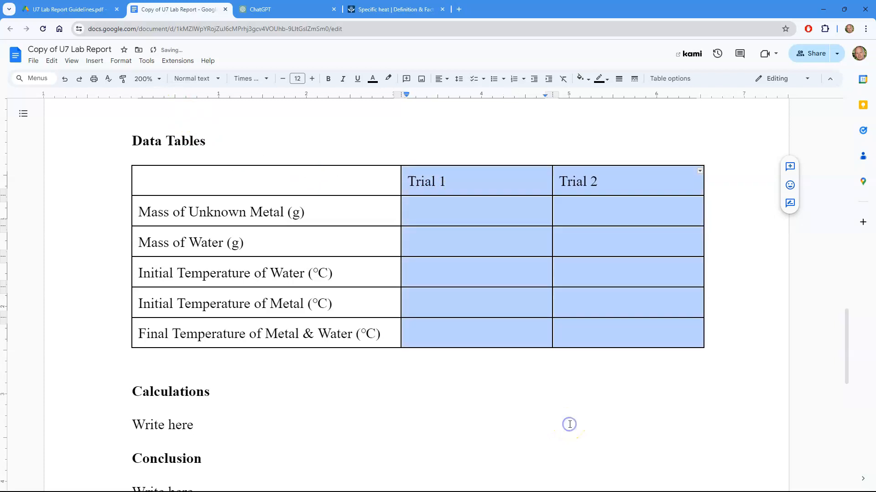
Step: Make the Trial 1 and Trial 2 column headings bold and centre them in their cells
click(478, 192)
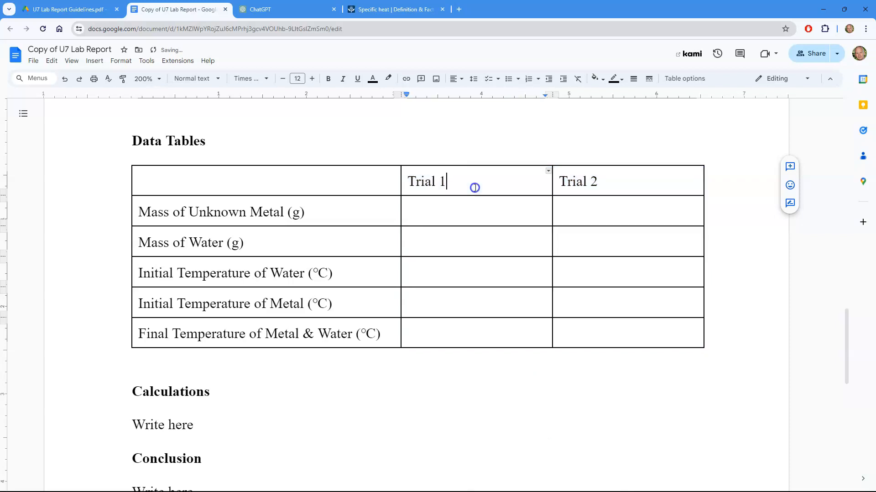
drag(463, 182, 606, 329)
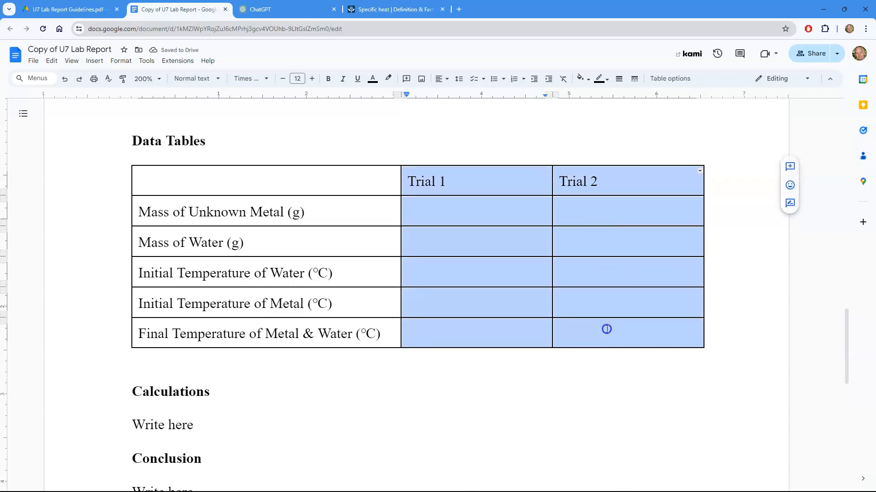
key(ctrl+b)
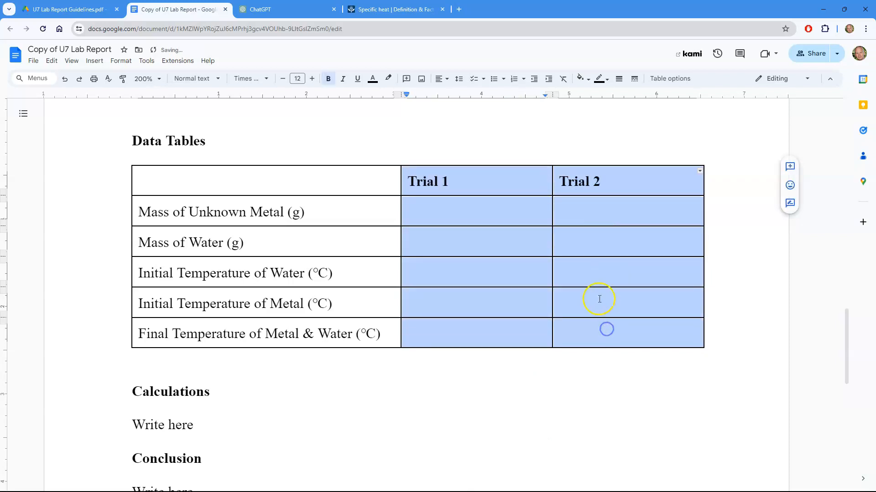
click(491, 204)
drag(488, 180, 572, 181)
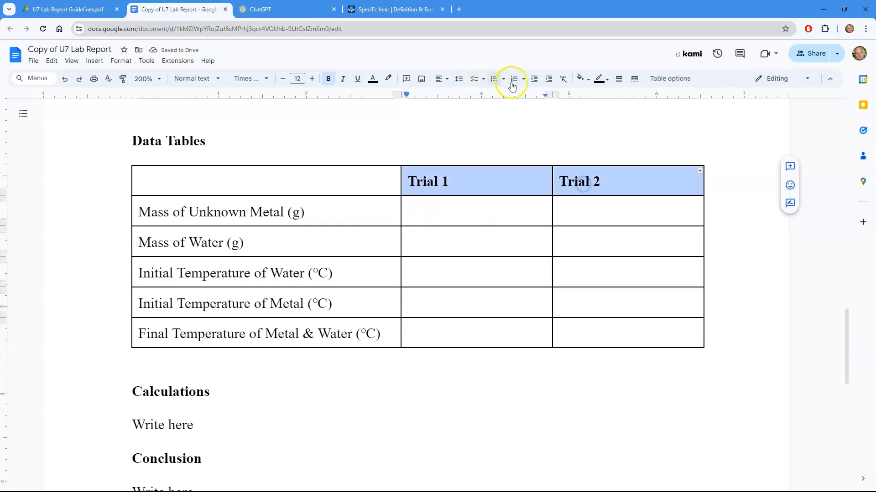
click(440, 78)
click(452, 97)
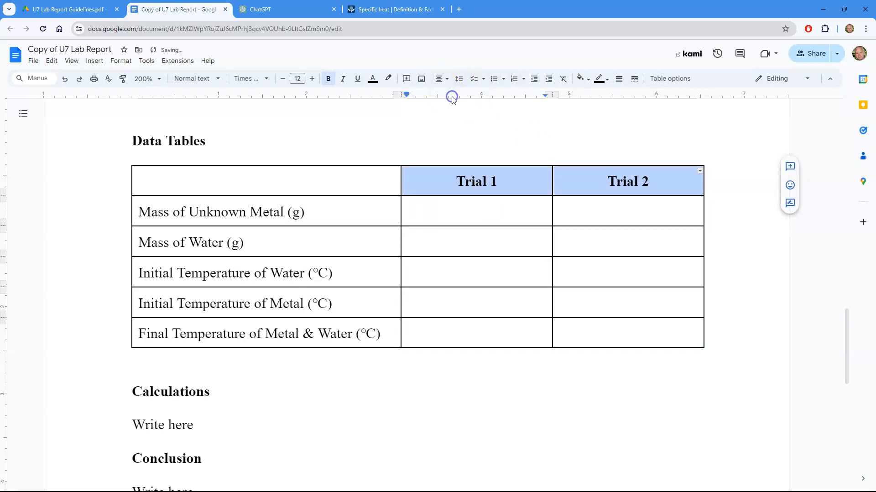
Step: Make the five row labels in the table's first column bold
drag(329, 226, 336, 325)
key(ctrl+b)
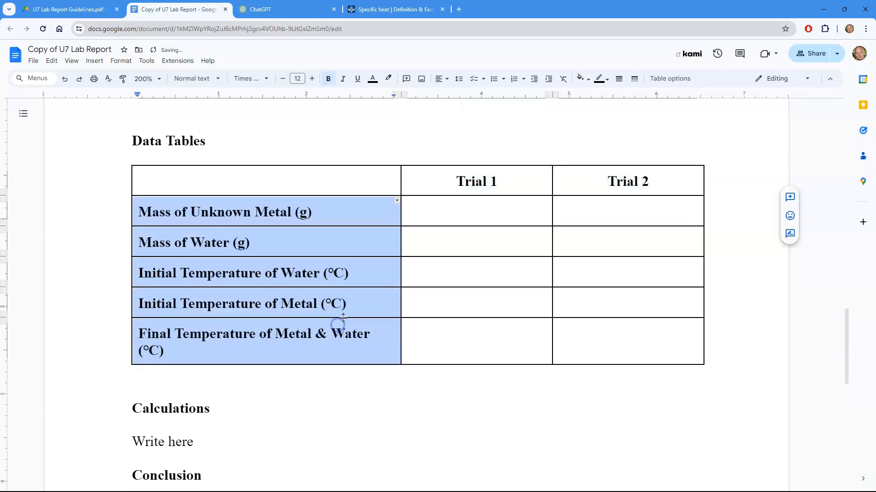
click(342, 357)
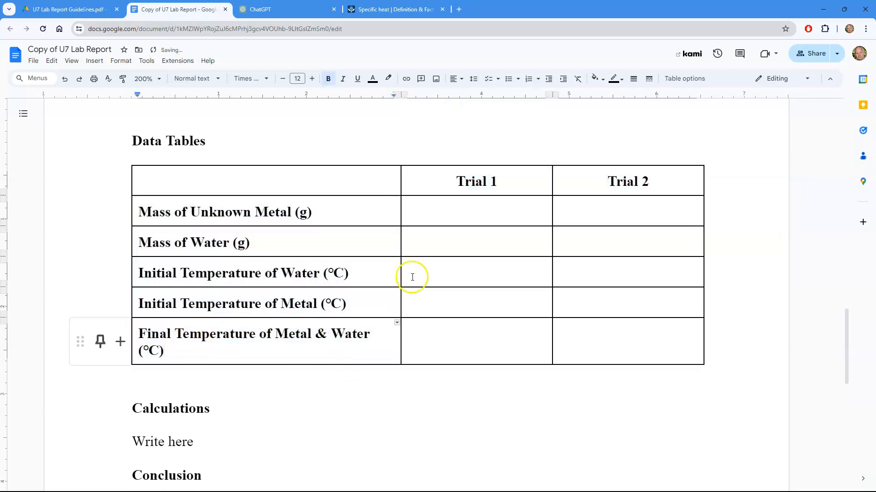
Step: Widen the first column to about 3.3 inches and distribute the Trial 1 and Trial 2 columns to equal widths
drag(400, 239, 423, 237)
drag(453, 195, 579, 329)
right_click(579, 329)
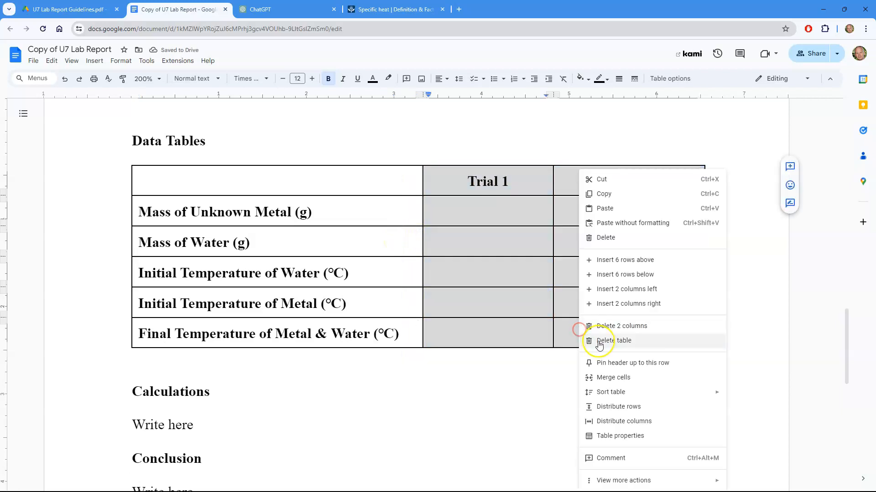
click(625, 421)
click(374, 244)
drag(469, 213, 606, 331)
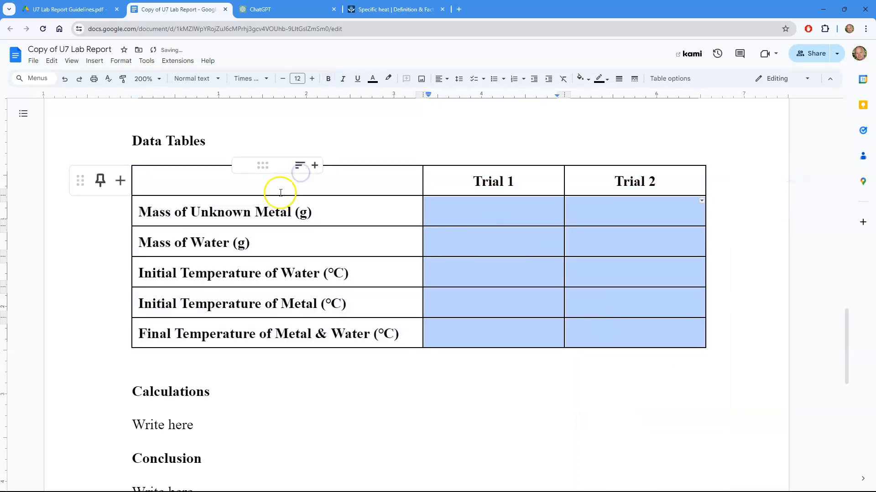
click(461, 267)
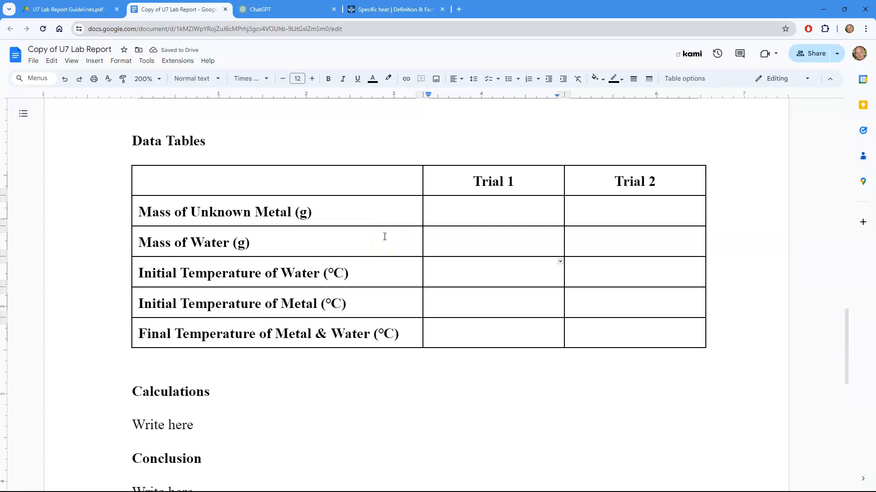
Step: Hide the outer top and left borders of the table's empty corner cell by setting their width to 0pt
mouse_move(329, 179)
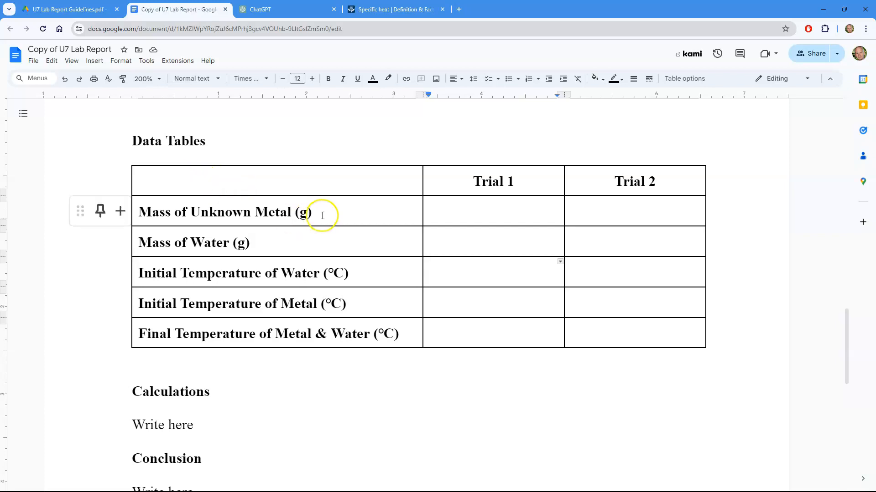
click(183, 165)
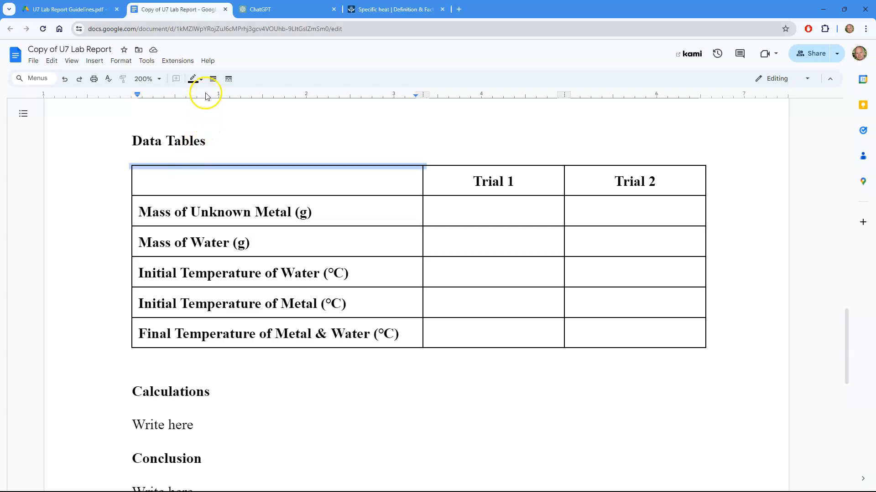
click(213, 79)
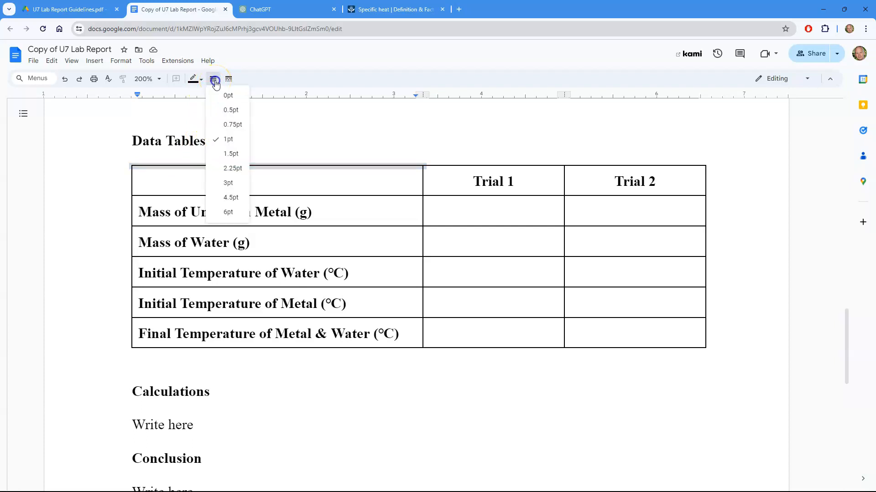
click(217, 94)
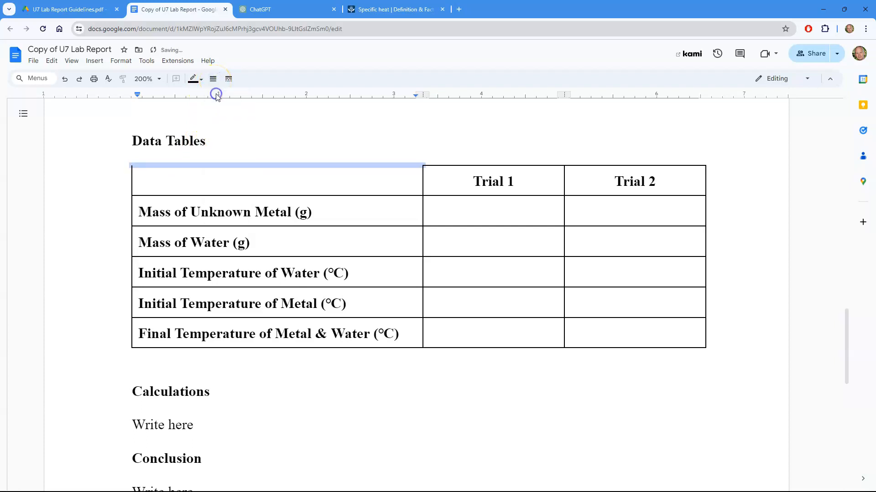
click(132, 176)
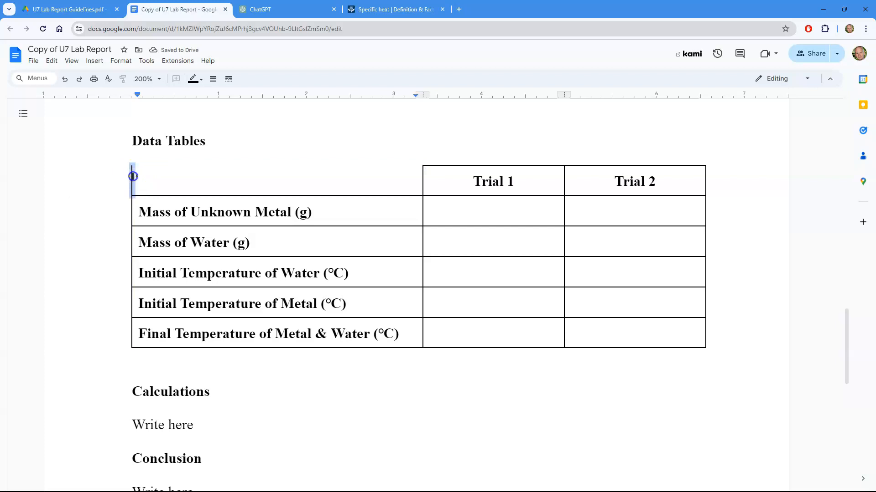
click(213, 79)
click(219, 95)
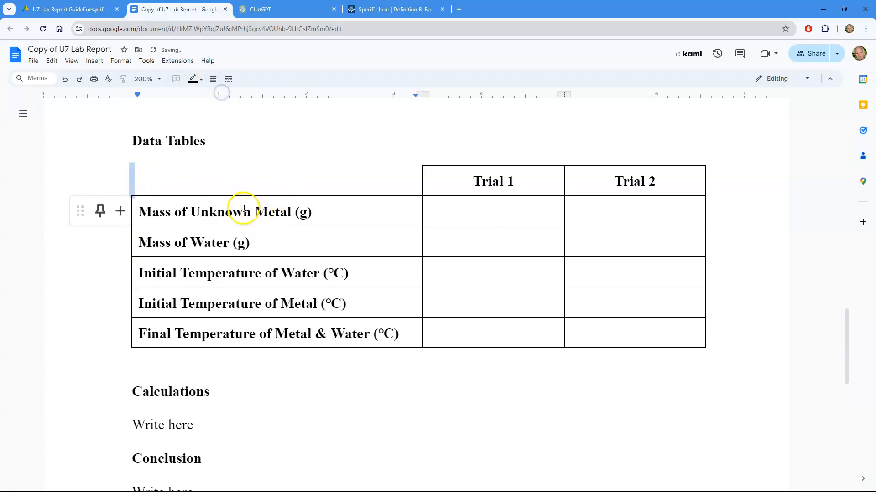
click(228, 186)
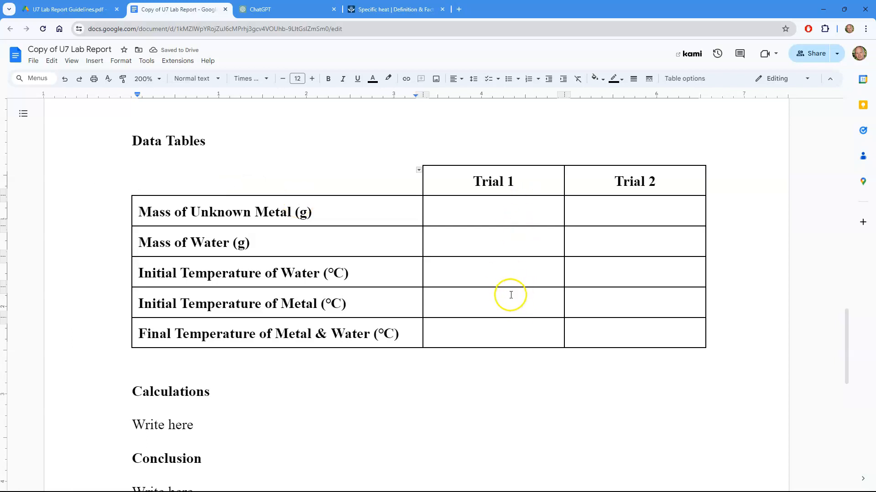
Step: Centre the text alignment of all empty data cells under Trial 1 and Trial 2
click(500, 211)
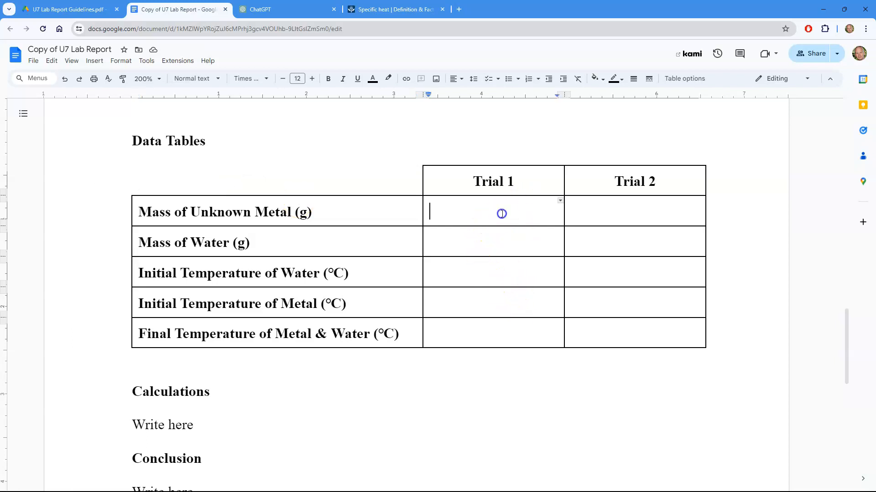
drag(503, 216, 653, 342)
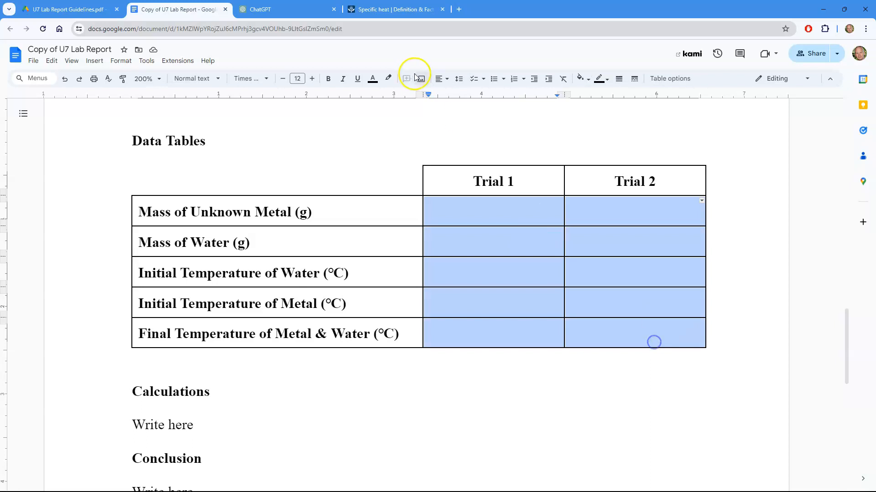
click(439, 79)
click(454, 98)
Step: Fill Trial 1 with 10, 20, 25, 100 and 30, and Trial 2 with 10, 21, 26, 100 and 31 down the rows
click(491, 213)
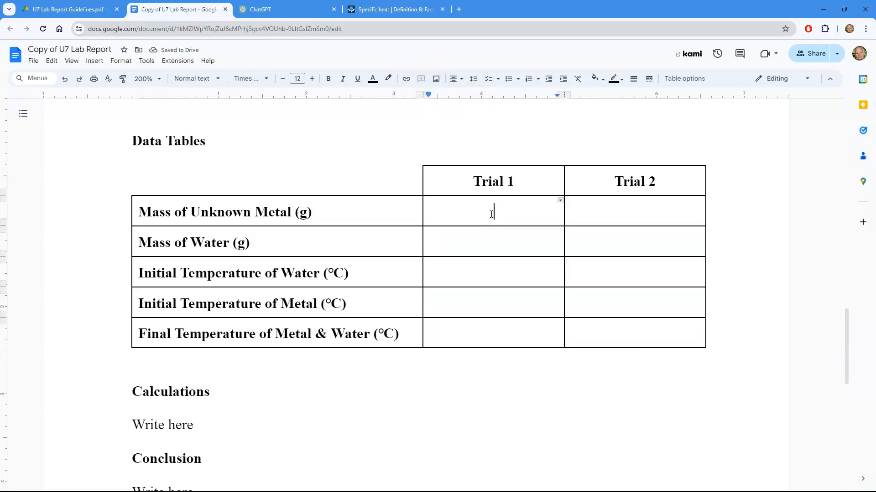
text(10)
key(Down)
key(Down)
key(Down)
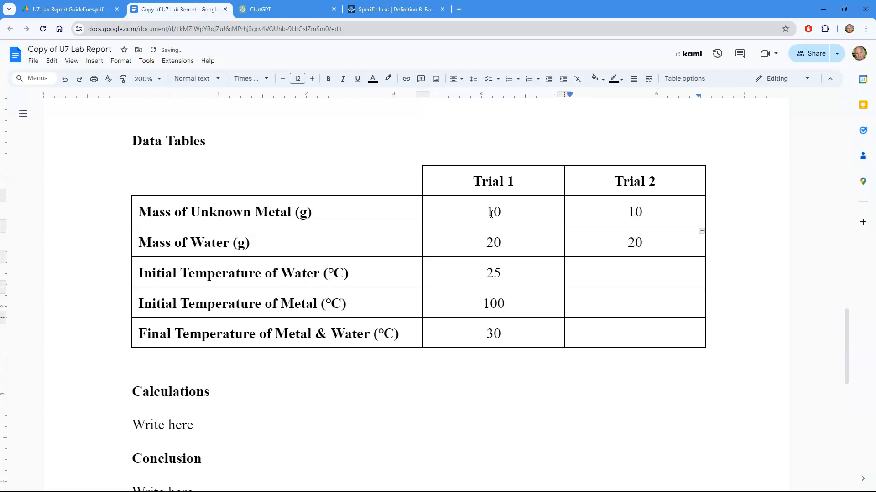
key(Right)
key(BackSpace)
text(1)
key(Down)
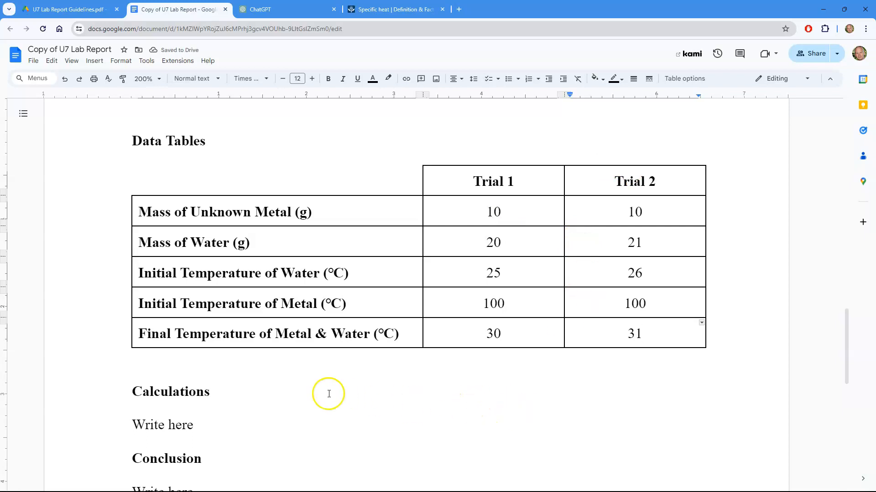
Step: Add a centred blank line for a title between the "Data Tables" heading and the table
click(395, 145)
key(Return)
click(460, 78)
click(467, 93)
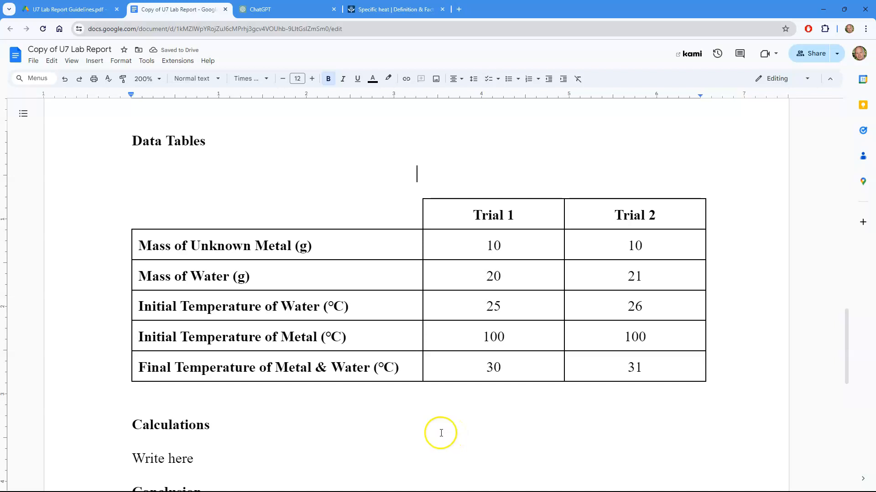
Step: Copy the table's row labels and send them to ChatGPT with the request "Create a title for this data table:"
drag(408, 369, 336, 247)
key(ctrl+c)
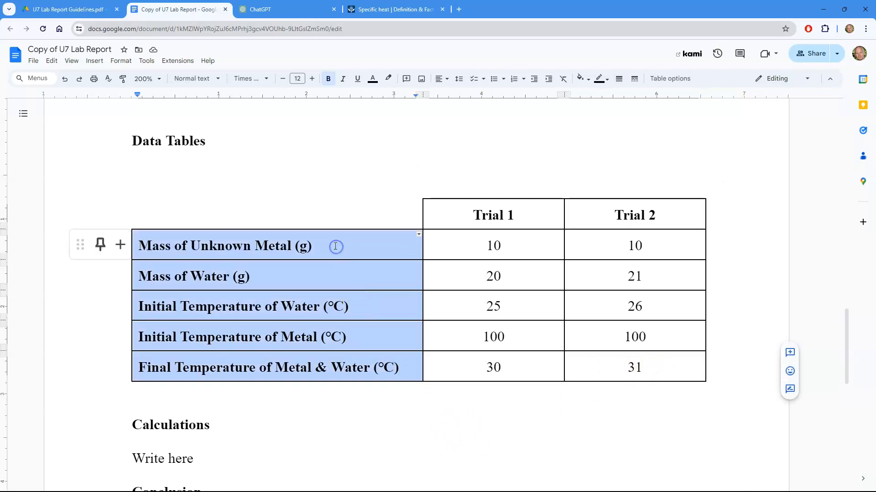
click(273, 9)
click(342, 466)
text(create a)
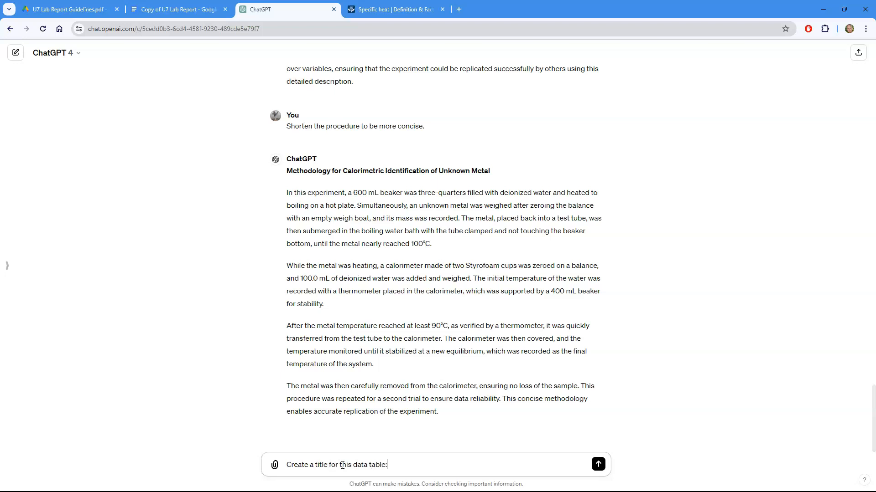
text( title for this data table:)
key(shift+Return)
key(shift+Return)
key(ctrl+v)
key(Return)
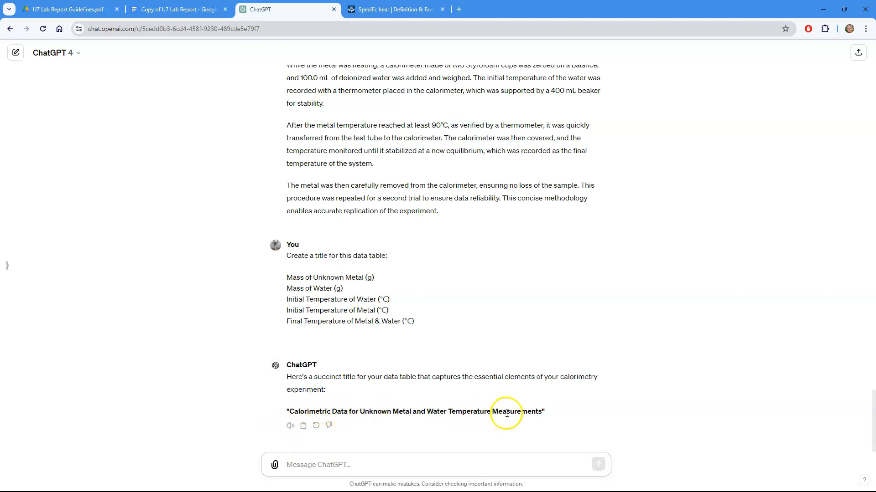
Step: Send ChatGPT the follow-up "Shorten title" and copy the title "Calorimetry Results for Metal and Water" without its quotation marks
text(Shorten title)
key(Return)
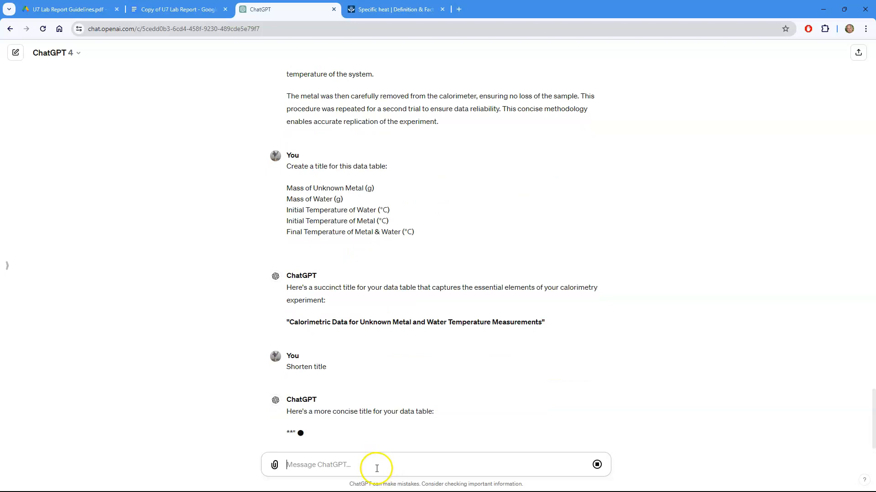
drag(289, 412, 421, 412)
key(ctrl+c)
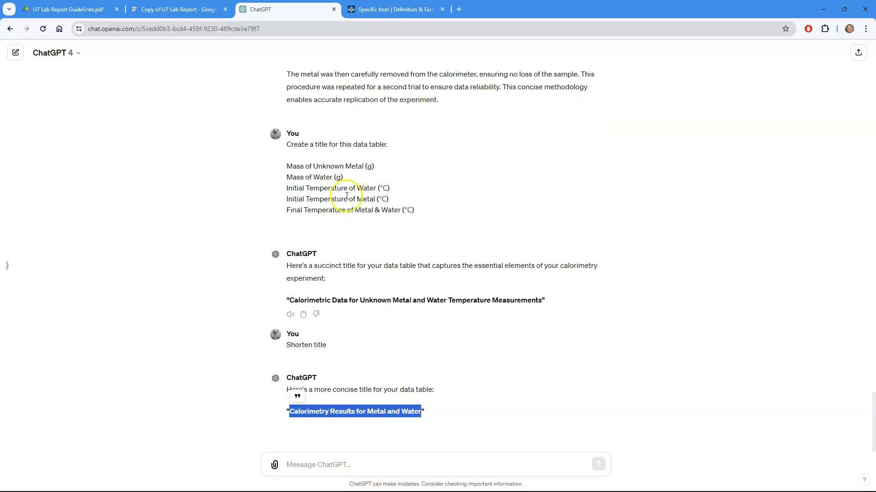
Step: Switch back to the lab report and paste the copied title without formatting on the centred line above the table
click(131, 9)
click(411, 172)
click(51, 60)
click(82, 155)
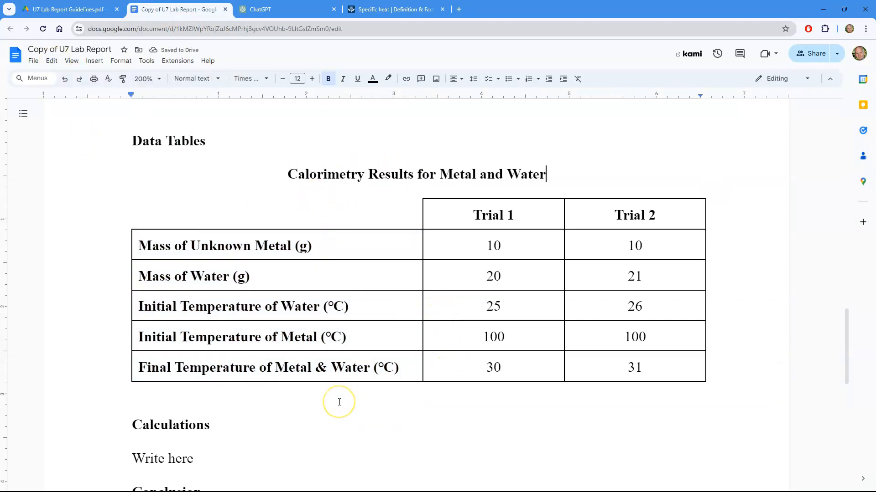
Step: Add a blank line below the data table and consult the specific heat table in the Calorimetry Summative Lab document
click(271, 404)
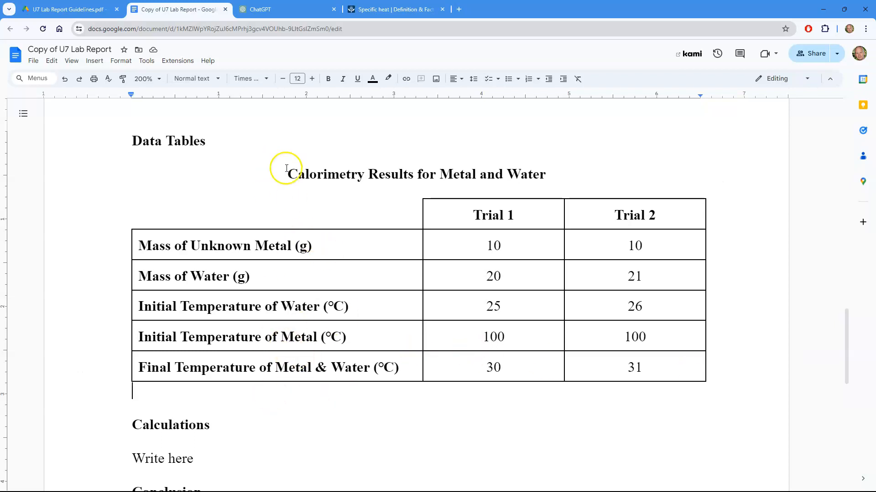
key(Return)
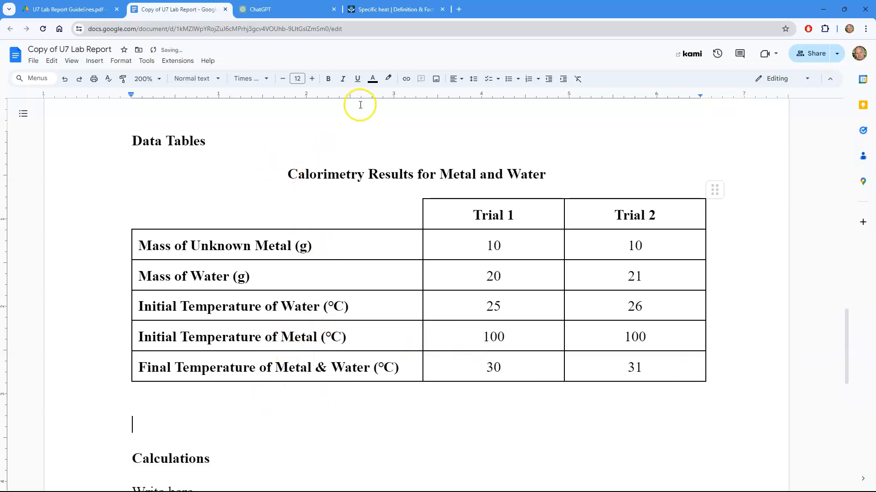
drag(875, 91, 442, 49)
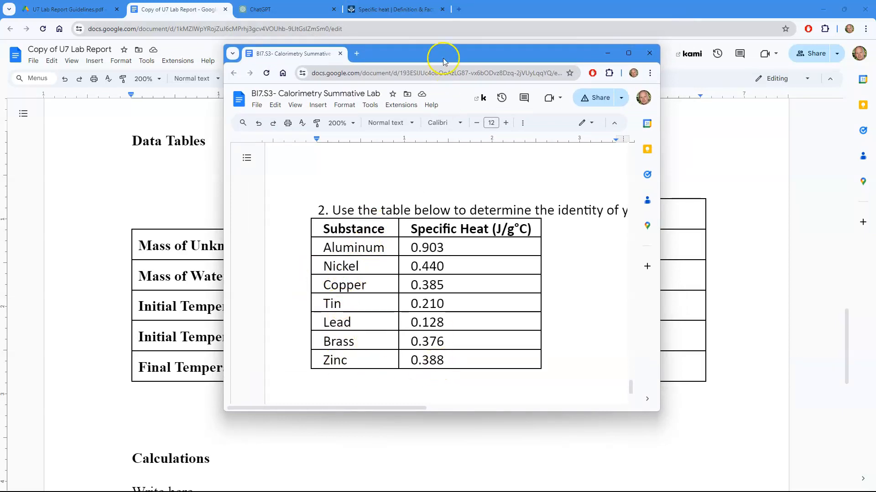
drag(444, 56, 875, 174)
click(370, 420)
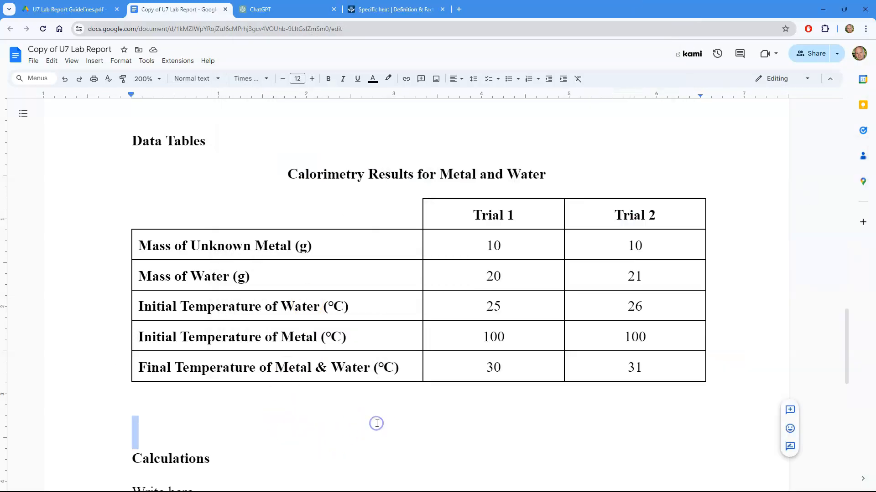
Step: Insert a 2-column, 8-row table, listing Aluminum, Nickel, Copper, Tin, Lead, Brass and Zinc under "Substance", and start the second heading with "Specific Heat (J/g"
click(93, 61)
mouse_move(110, 90)
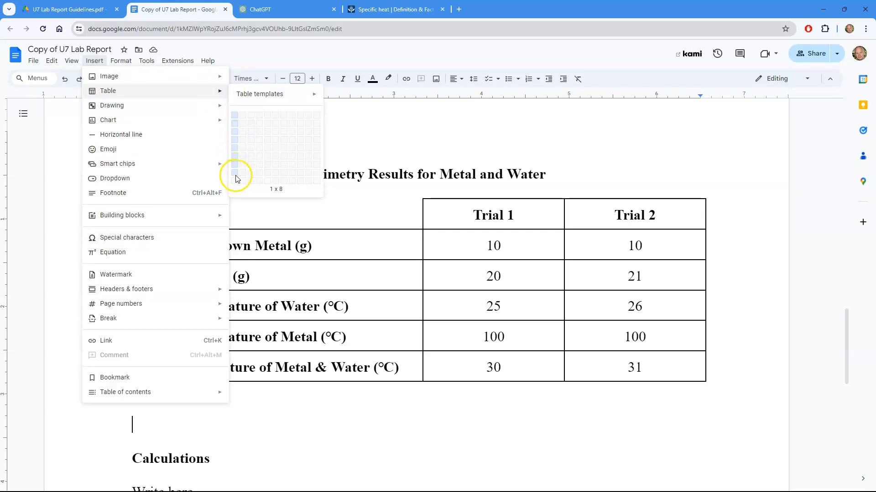
click(243, 176)
scroll(415, 378, down, 5)
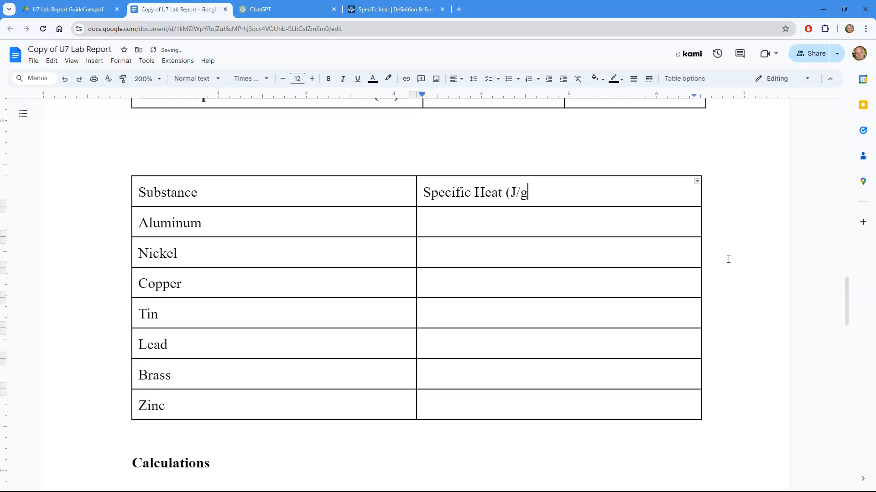
Step: Append a middle dot to the specific heat heading's unit, finding it among the special characters with the search word "dot"
click(94, 61)
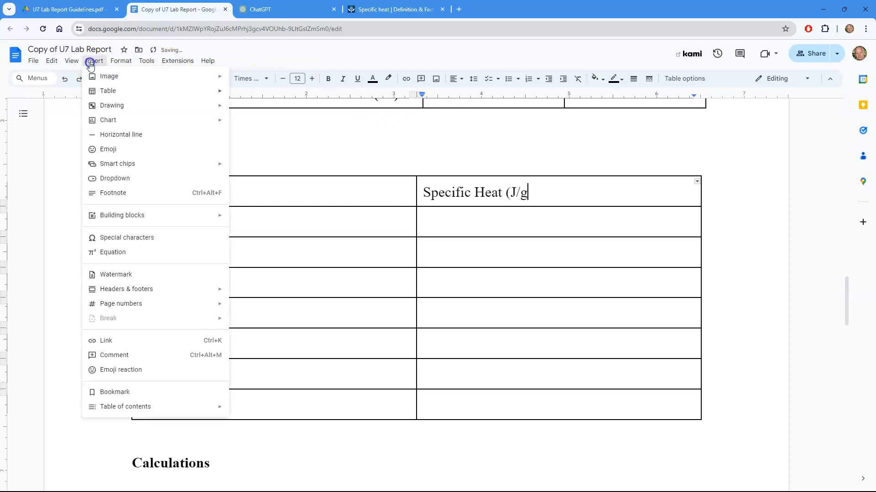
click(118, 236)
text(dot)
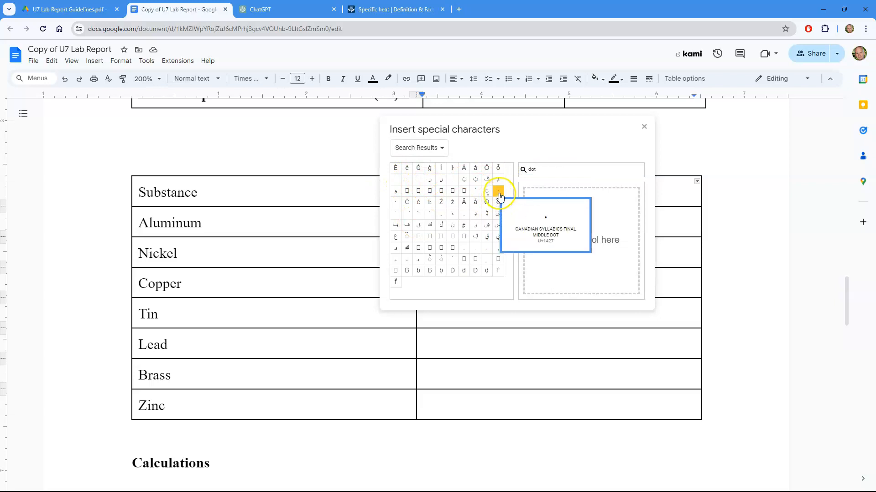
click(498, 191)
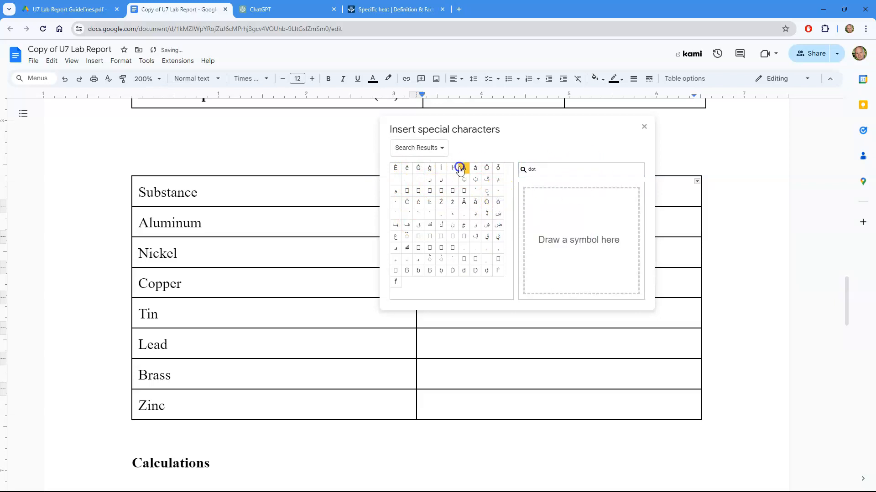
Step: Complete the unit as "(J/g·℃)" using a special character search for "degree", and enter 0.903, 0.440, 0.385, 0.210, 0.128, 0.376 and 0.388 below
drag(554, 171, 505, 171)
text(degree)
click(395, 168)
click(643, 126)
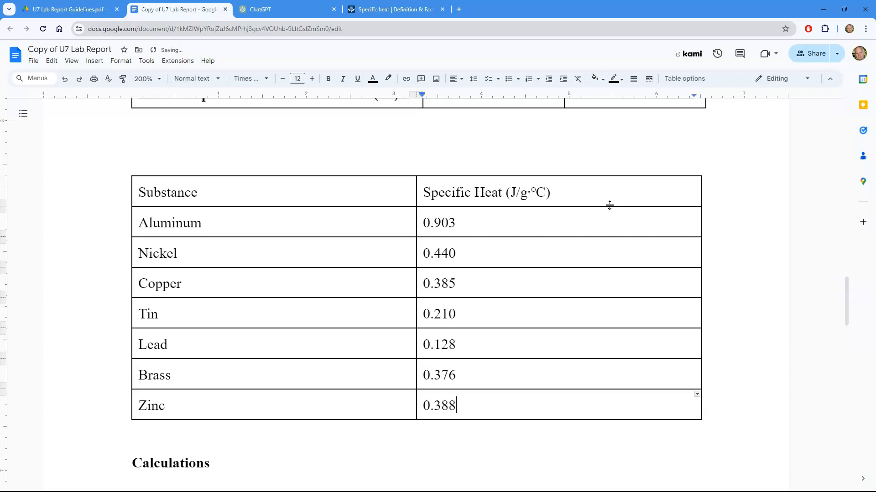
Step: Bold the header row of the specific heat table and center the text in all of its cells
drag(283, 195, 452, 199)
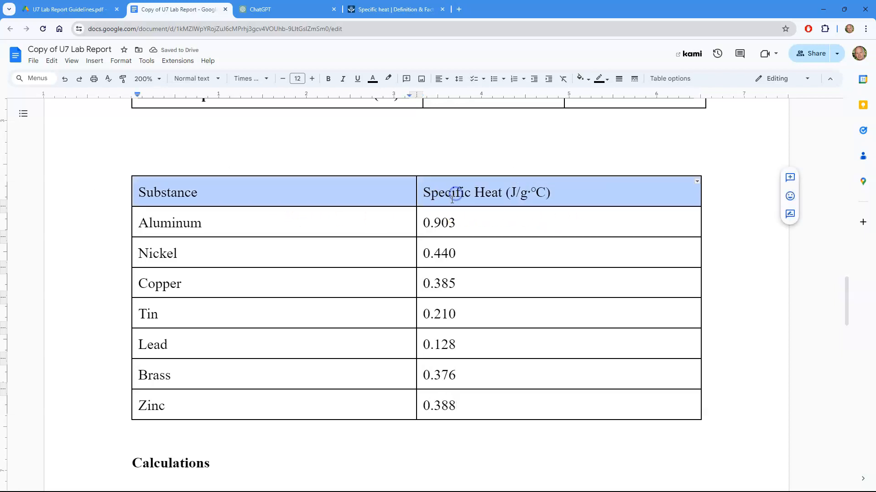
key(ctrl+b)
click(335, 220)
drag(250, 195, 463, 404)
click(439, 80)
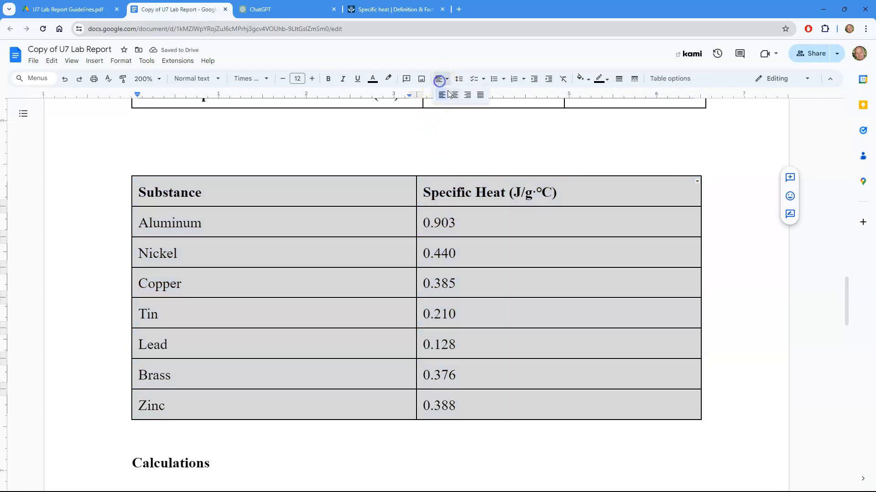
click(453, 94)
click(373, 225)
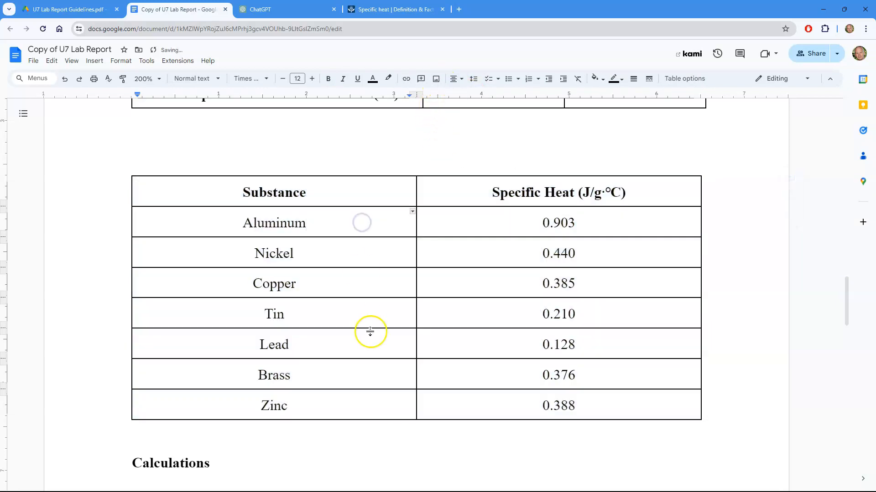
Step: Copy the specific heat table into ChatGPT and send it with the request "Create a title for my data table:"
scroll(383, 340, up, 1)
scroll(346, 325, down, 1)
drag(344, 198, 447, 397)
key(ctrl+c)
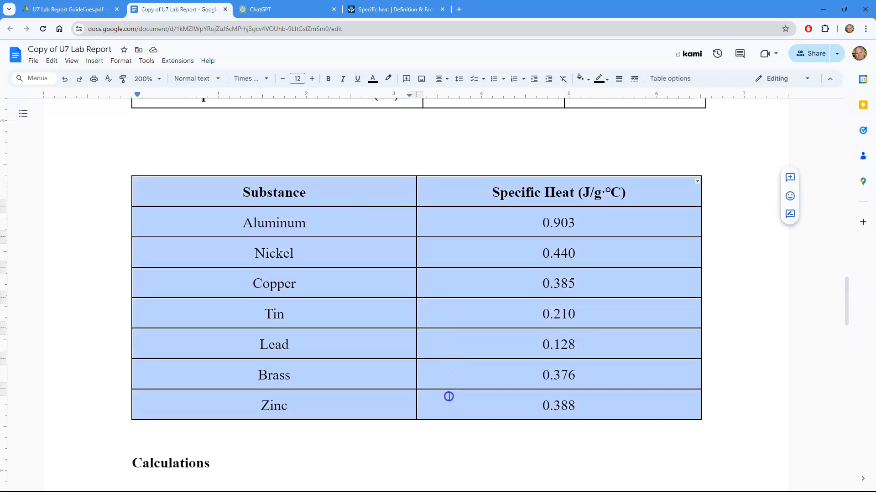
click(283, 11)
click(368, 464)
text(Create a title )
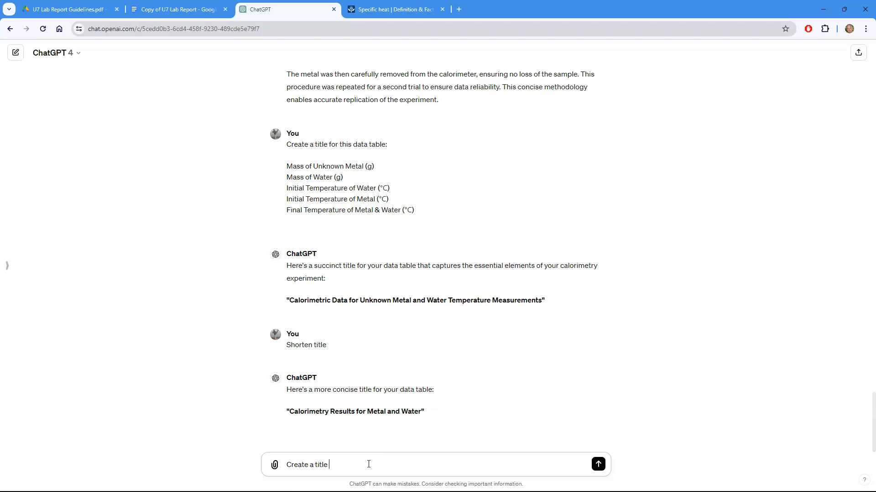
text(for my data table:)
key(shift+Return)
key(shift+Return)
key(ctrl+v)
key(Return)
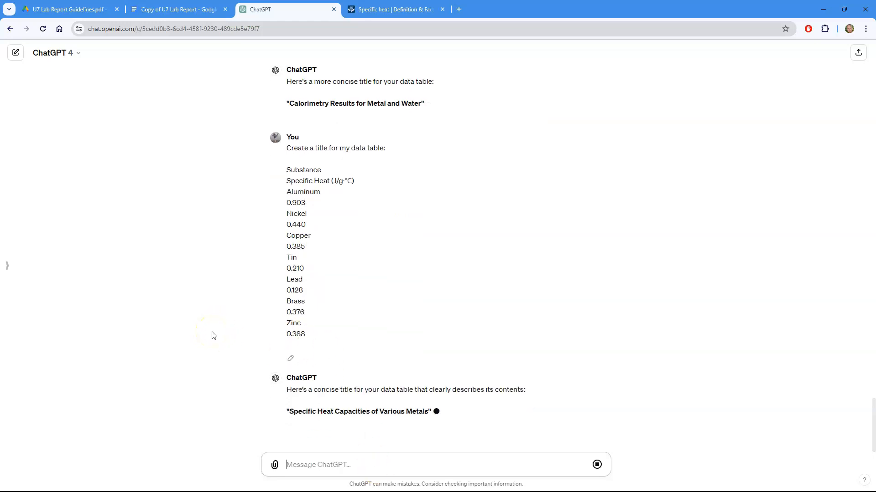
Step: Copy the title "Specific Heat Capacities of Various Metals" into the lab report, centered on the line above the specific heat table
drag(289, 413, 428, 412)
key(ctrl+c)
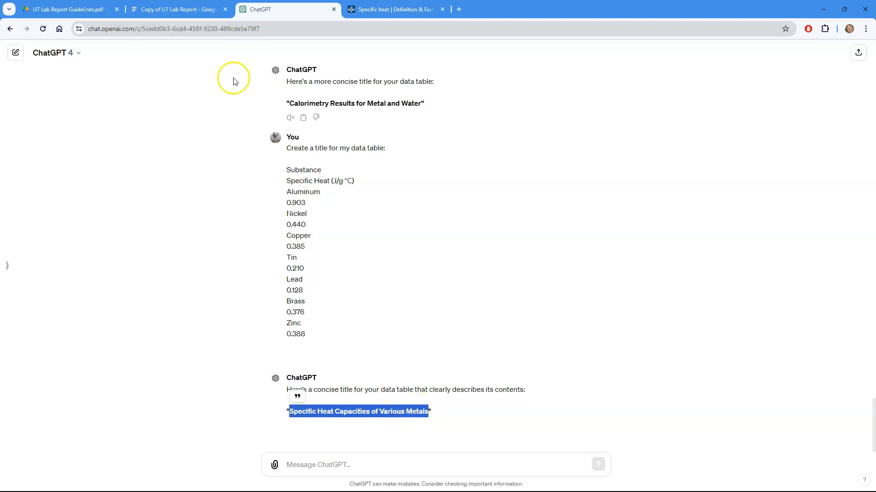
click(181, 9)
click(417, 147)
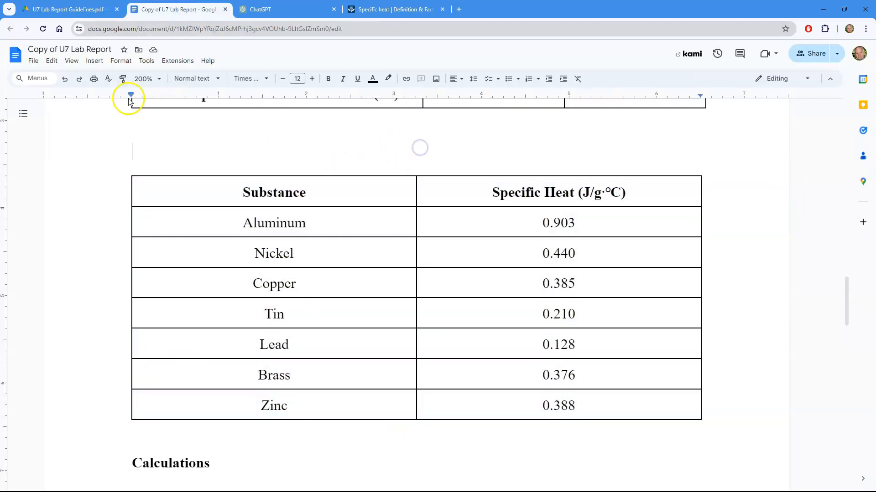
click(453, 79)
click(466, 94)
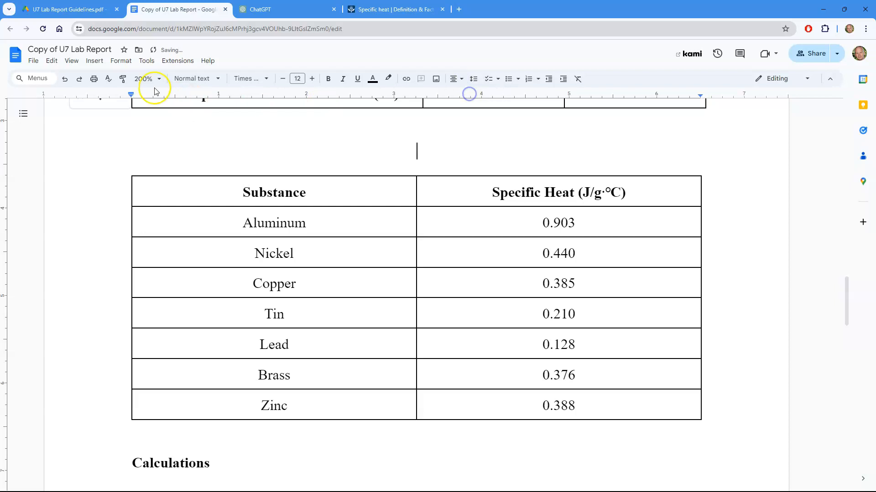
click(54, 61)
click(92, 156)
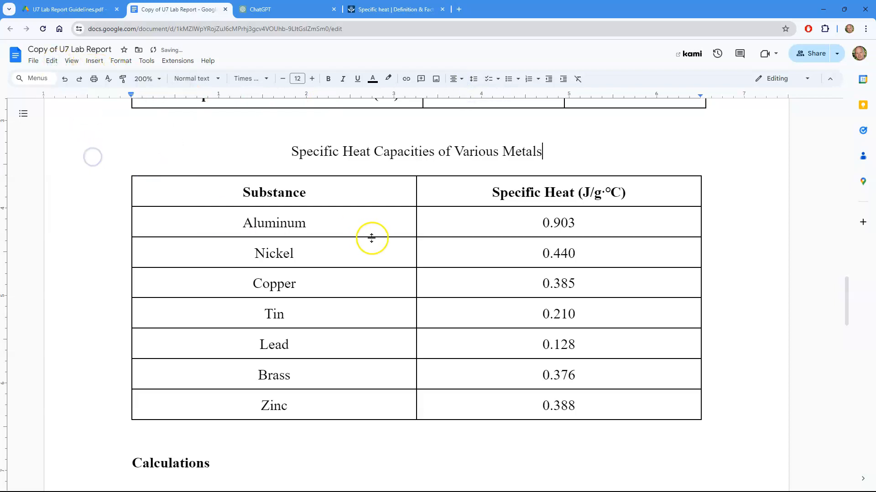
Step: Bold the title "Specific Heat Capacities of Various Metals" above the second data table
scroll(364, 238, up, 5)
scroll(364, 238, down, 2)
drag(515, 288, 324, 292)
key(ctrl+b)
click(570, 295)
Step: Review both data tables in the report and read the Calculations requirements in U7 Lab Report Guidelines.pdf
scroll(561, 292, up, 4)
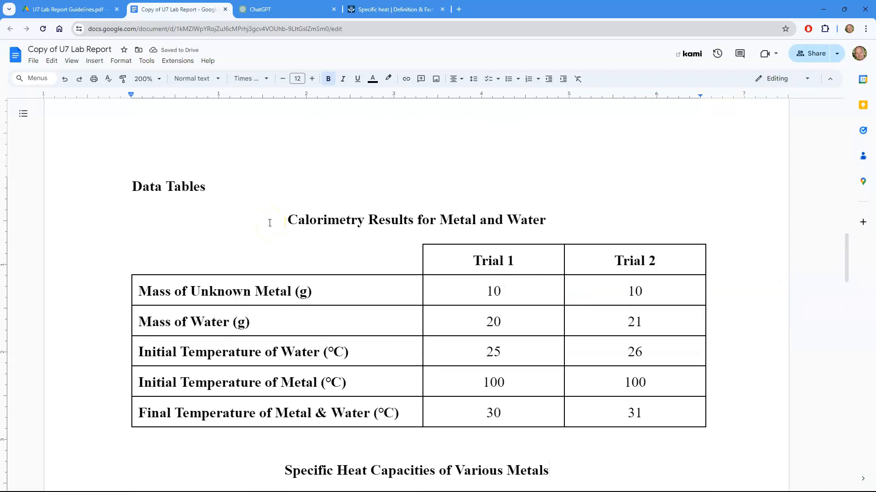
scroll(269, 223, down, 7)
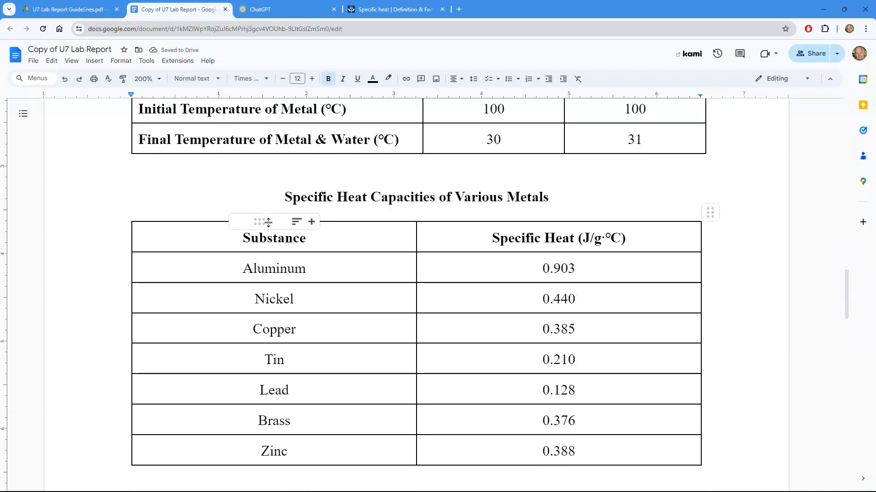
scroll(420, 426, up, 6)
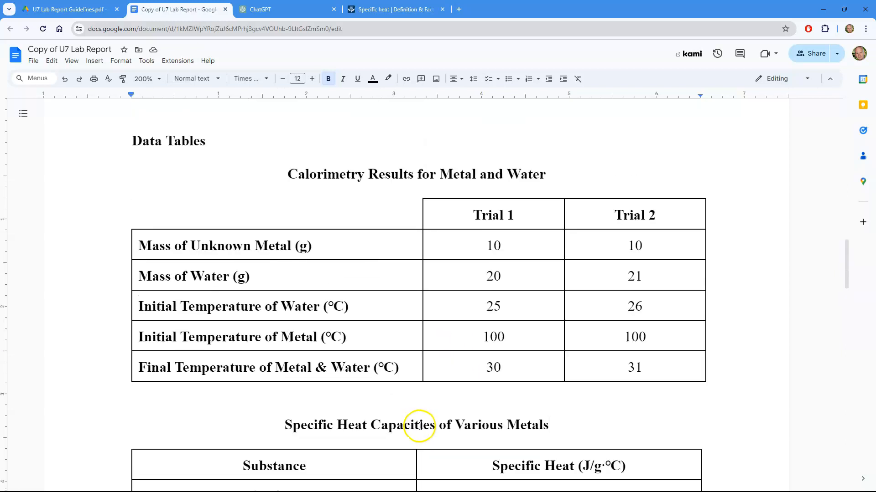
click(68, 9)
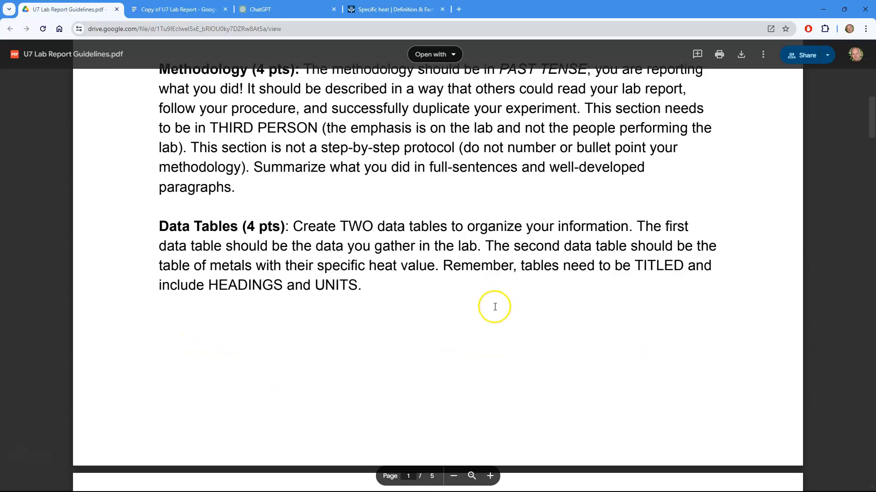
scroll(493, 303, down, 4)
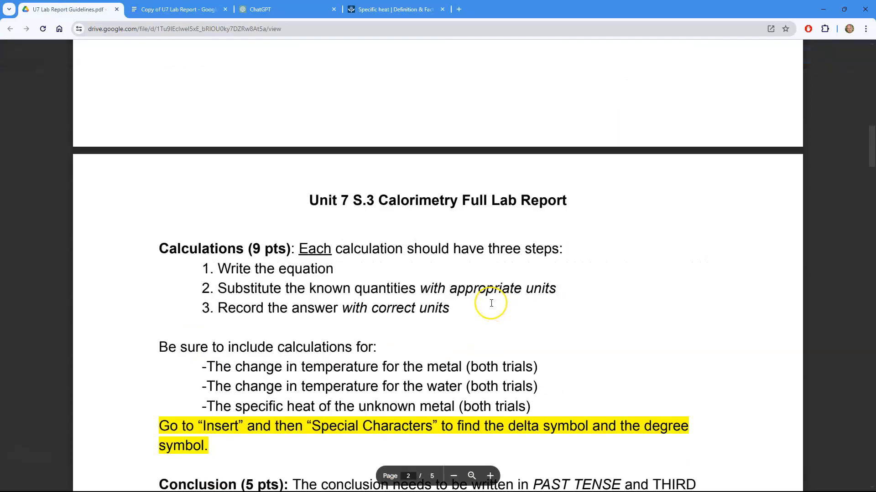
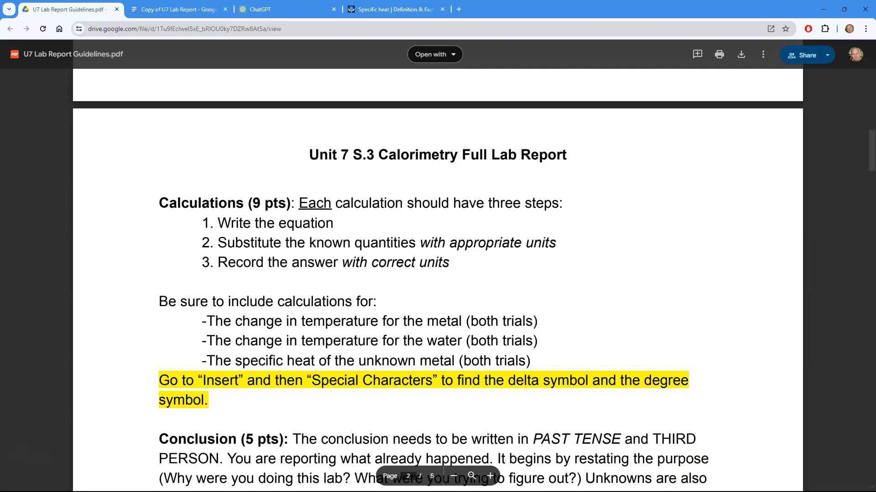
Step: Return to the lab report and delete the "Write here" placeholder under the Calculations heading
click(171, 11)
scroll(347, 315, down, 8)
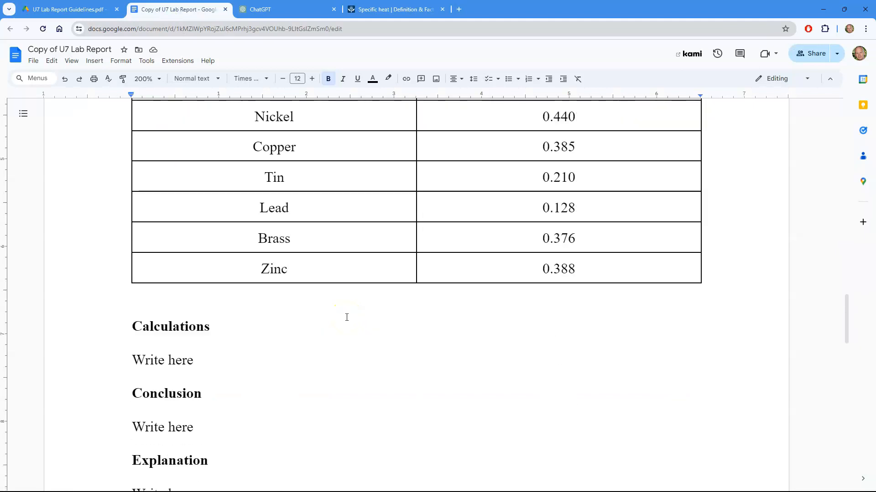
scroll(347, 317, down, 2)
drag(205, 272, 123, 274)
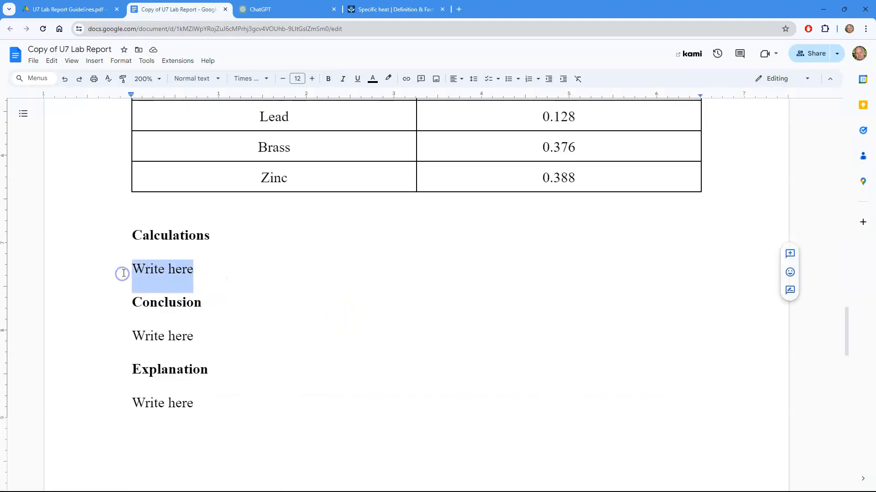
key(BackSpace)
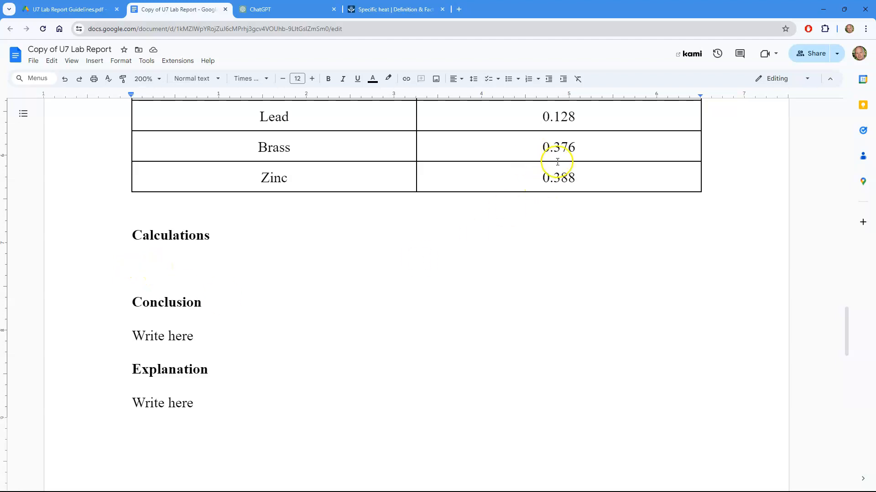
Step: Add the underlined subheading "Change in Heat for Metal" under Calculations, with plain "Trial 1:" and "Trial 2:" lines below it
key(ctrl+u)
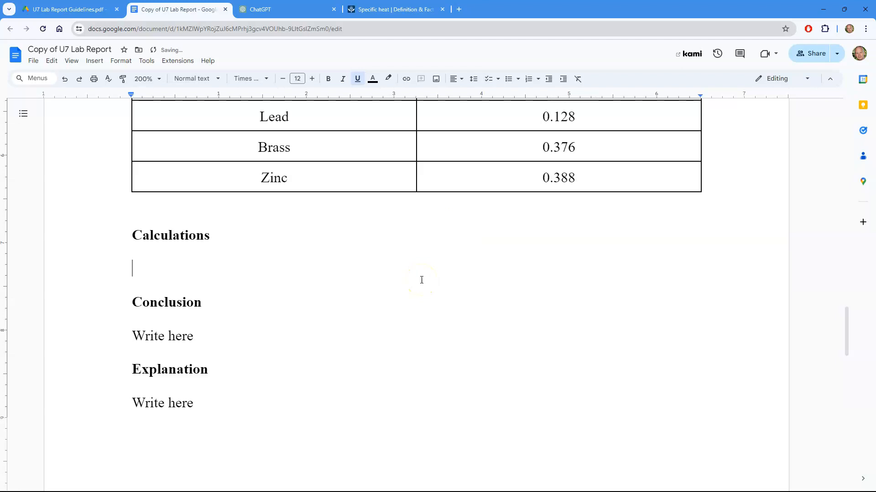
text(Change in Heat for Metal)
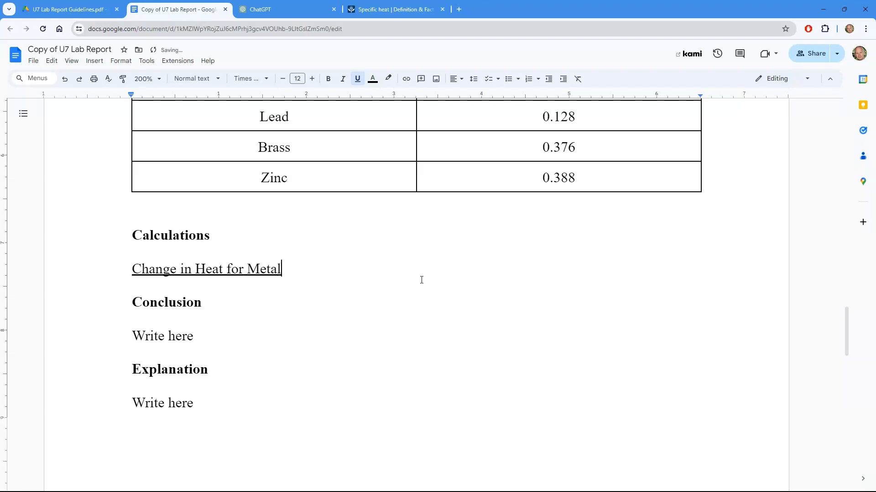
key(ctrl+u)
key(Return)
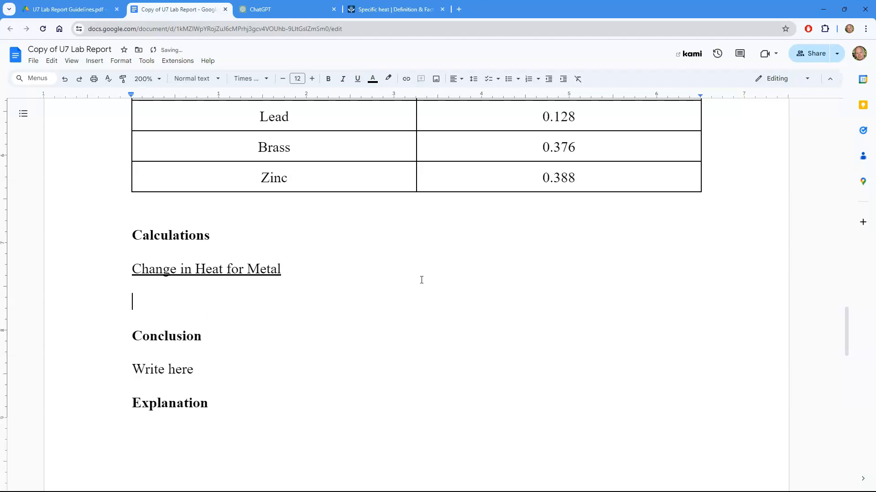
text(Trial 1:)
key(Return)
text(Trial 2:)
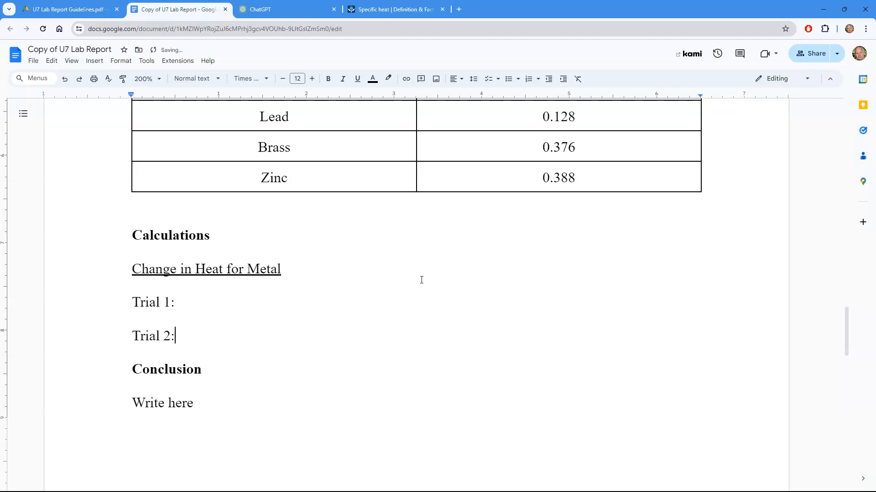
Step: Add the underlined subheading "Change in Heat for Water" below the metal trials, followed by plain "Trial 1:" and "Trial 2:" lines
key(Return)
key(ctrl+u)
text(Change in Heat for Water)
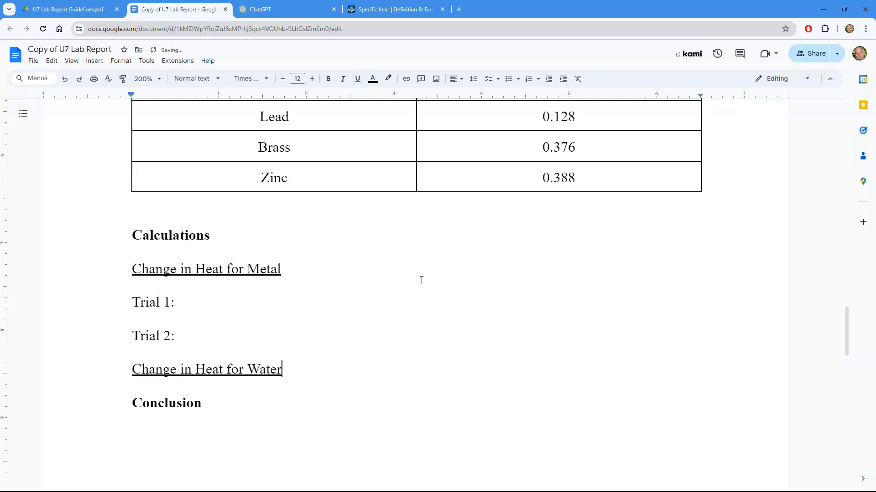
key(Return)
text(Trial 1:)
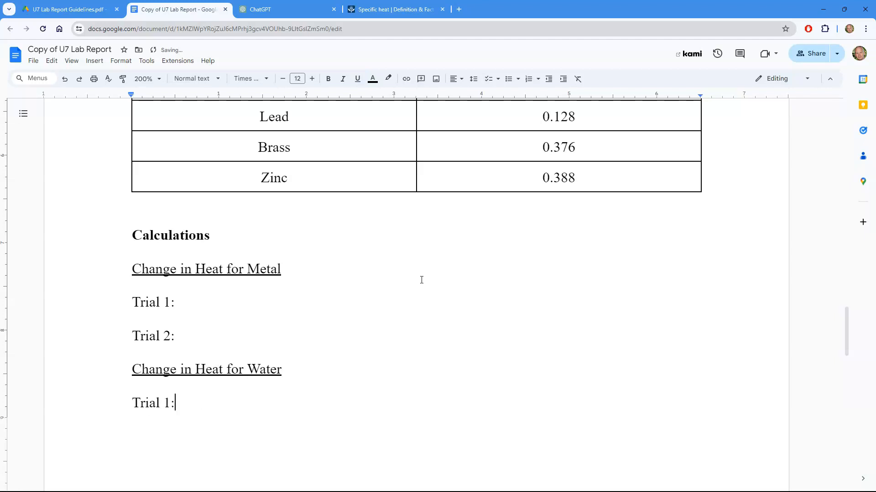
key(Return)
text(Trial 2:)
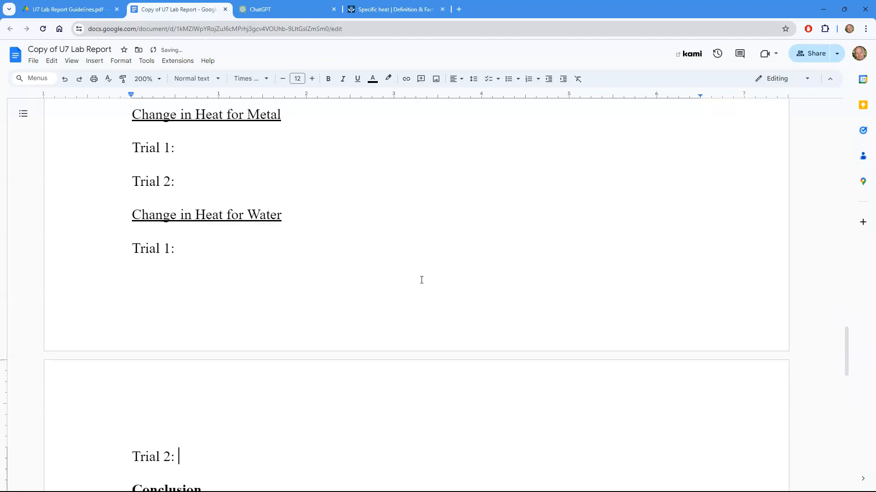
Step: Add the underlined subheading "Specific Heat Calculation" below the water trials, followed by plain "Trial 1:" and "Trial 2:" lines
key(Return)
key(ctrl+u)
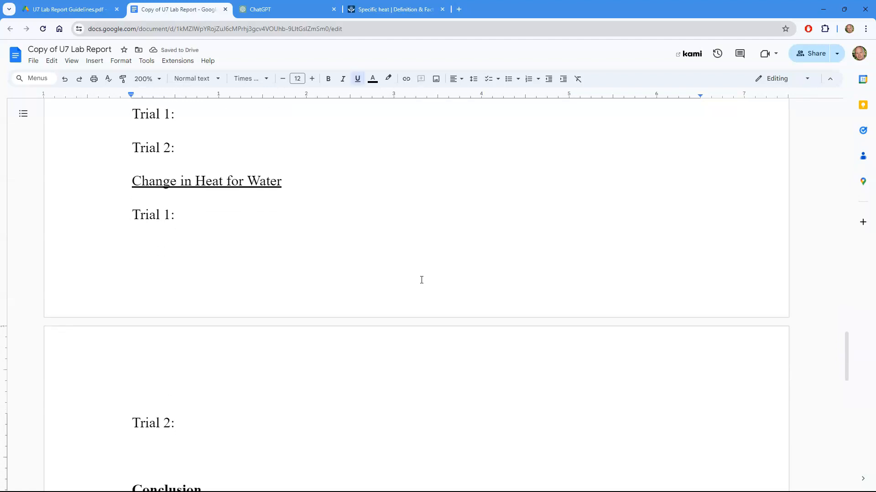
text(Specific Hea)
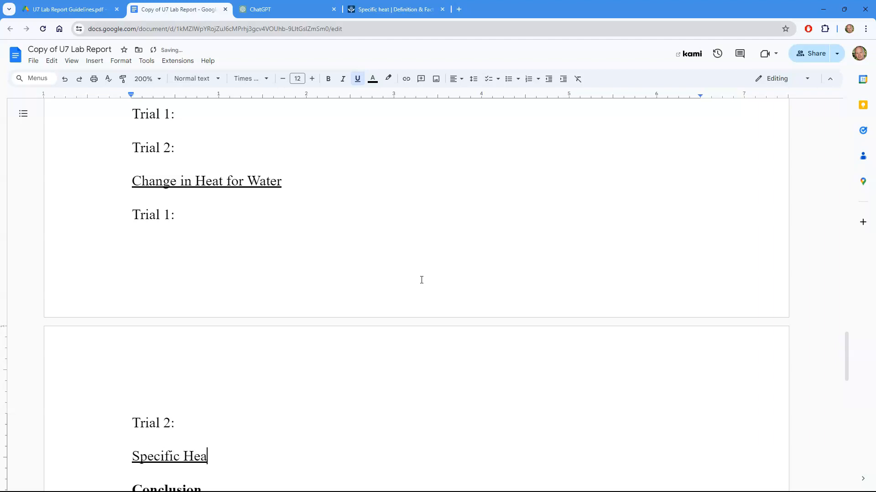
text(t Calculation)
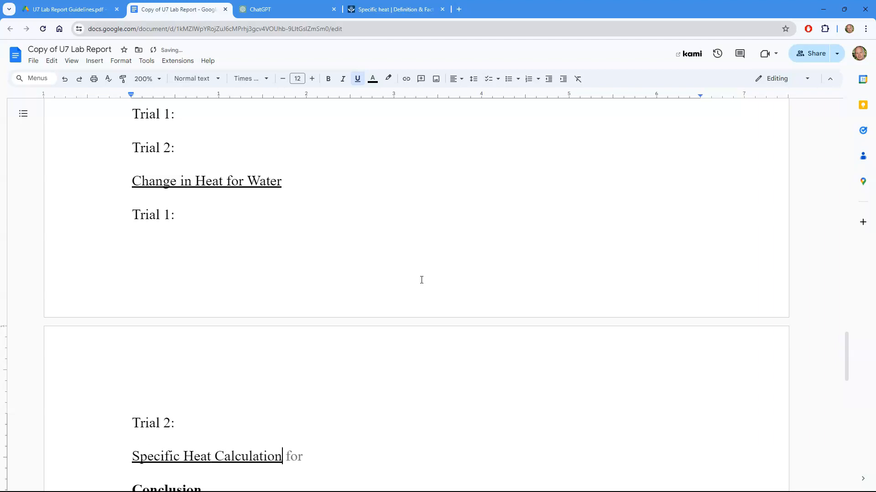
key(ctrl+u)
key(Return)
text(Trial 1:)
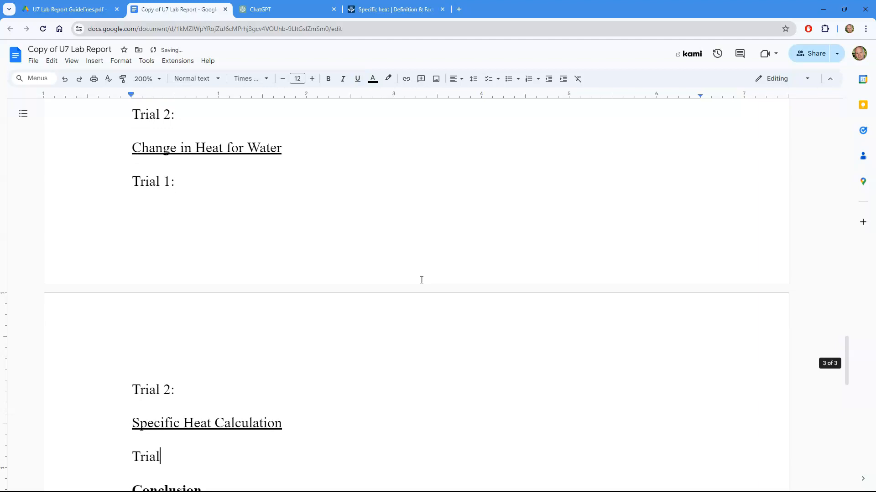
key(Return)
text(Trial 2:)
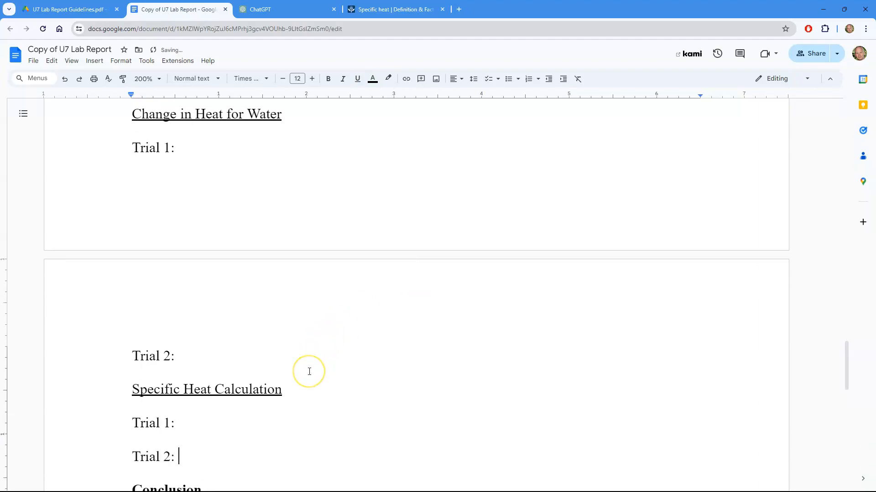
Step: Insert an empty equation on a new line directly below the "Change in Heat for Metal" subheading
scroll(309, 371, up, 5)
click(332, 246)
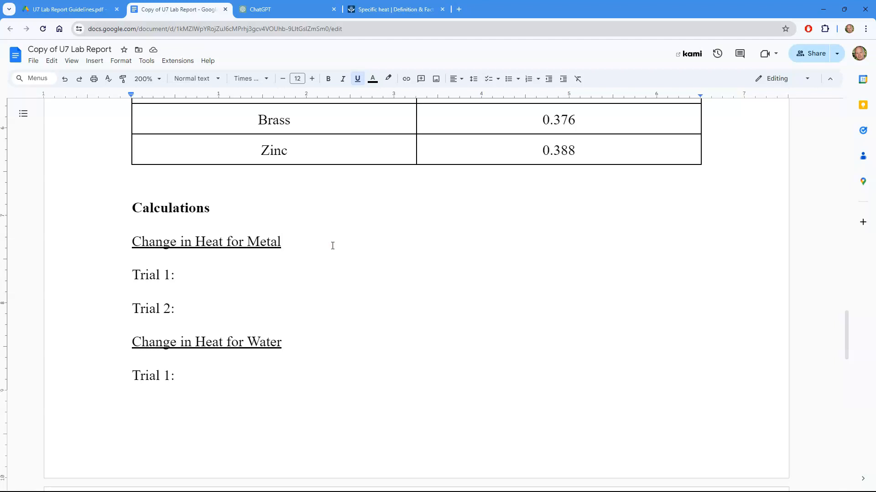
key(Return)
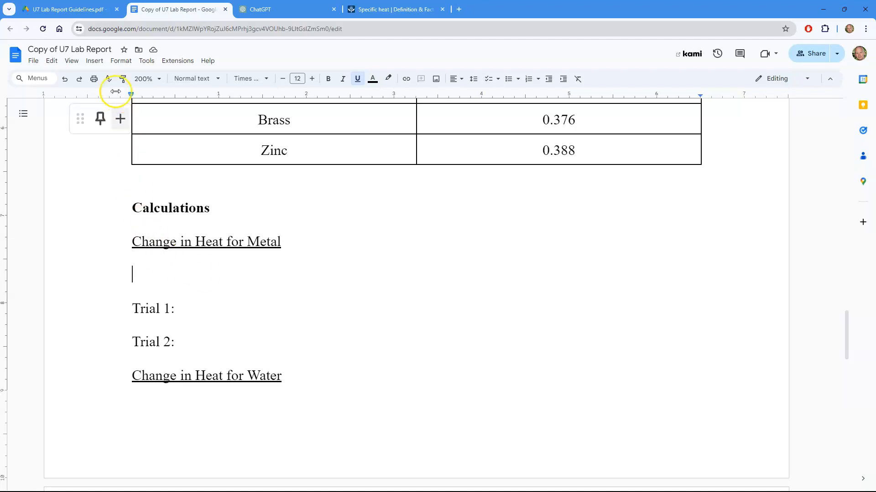
click(95, 62)
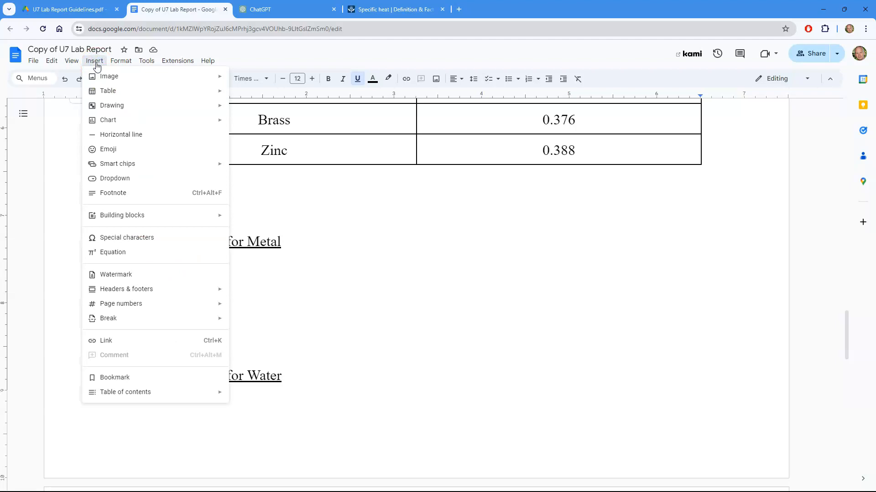
click(118, 254)
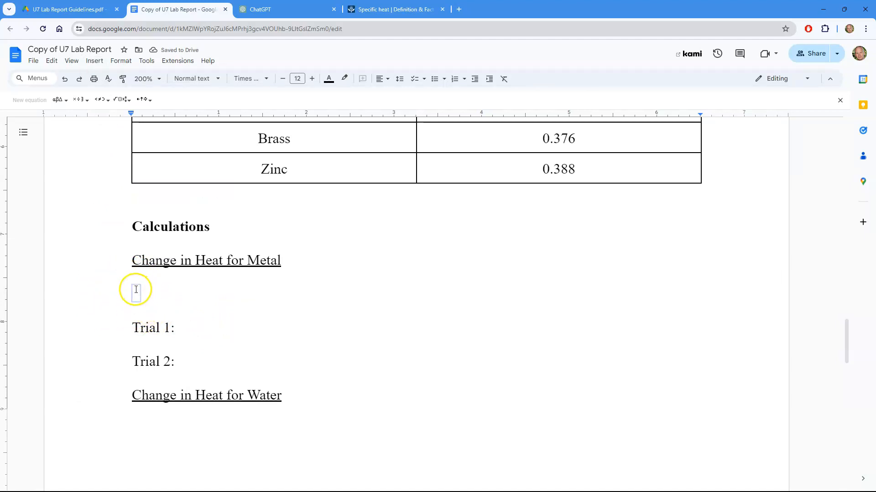
click(164, 290)
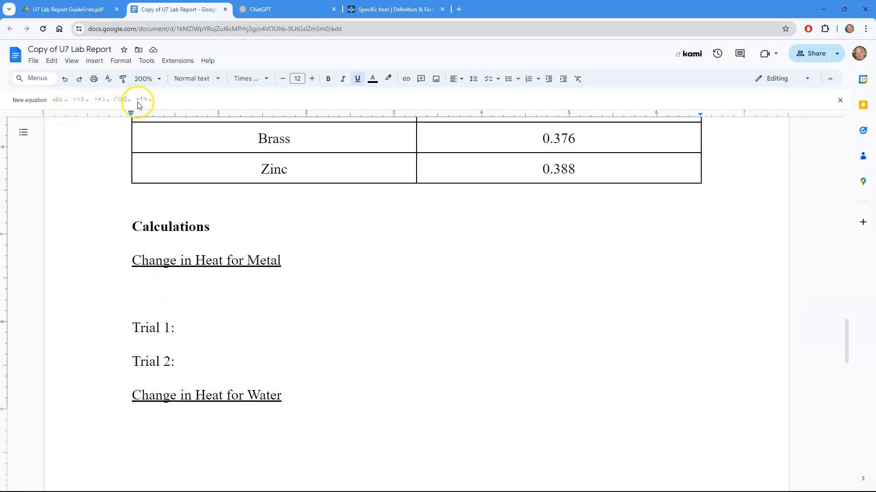
click(135, 293)
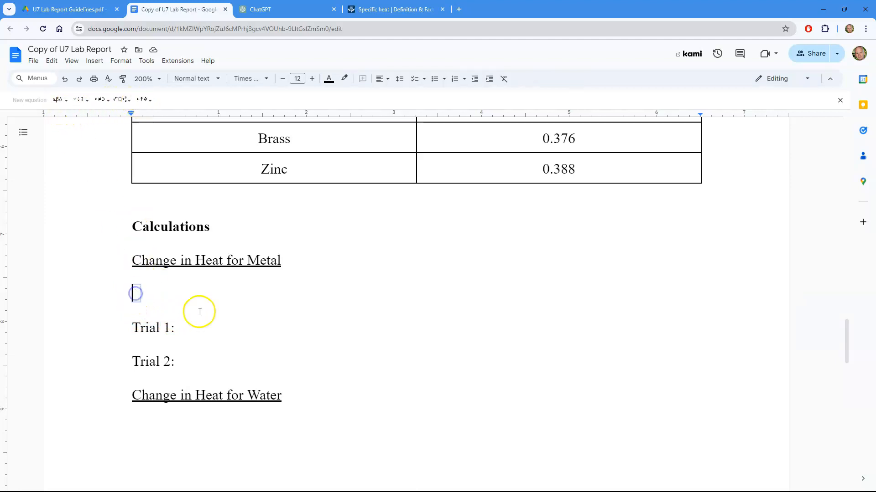
key(Right)
key(Left)
key(Right)
key(Left)
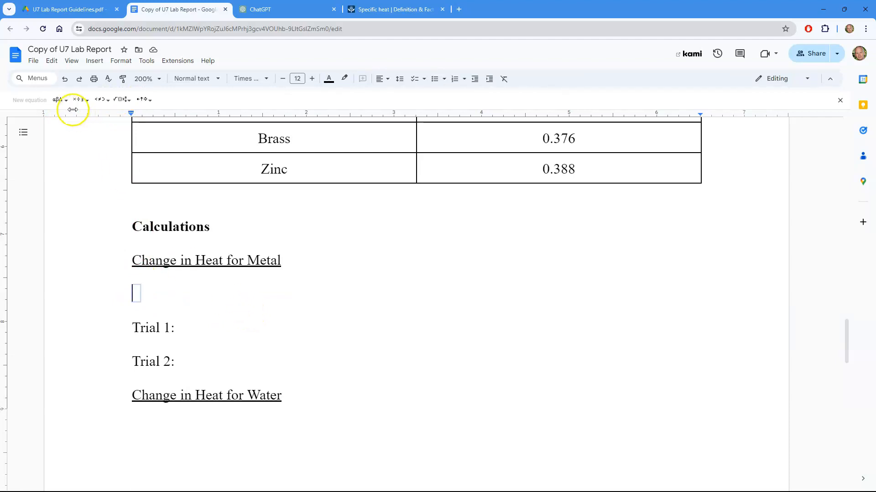
Step: Begin the equation below the metal subheading with "ΔT = T", using the Greek capital delta
click(59, 99)
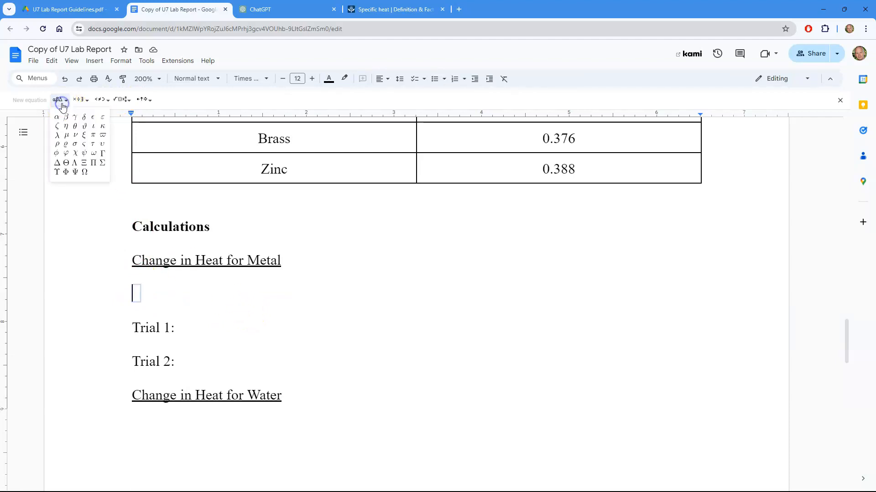
click(58, 164)
text(T )
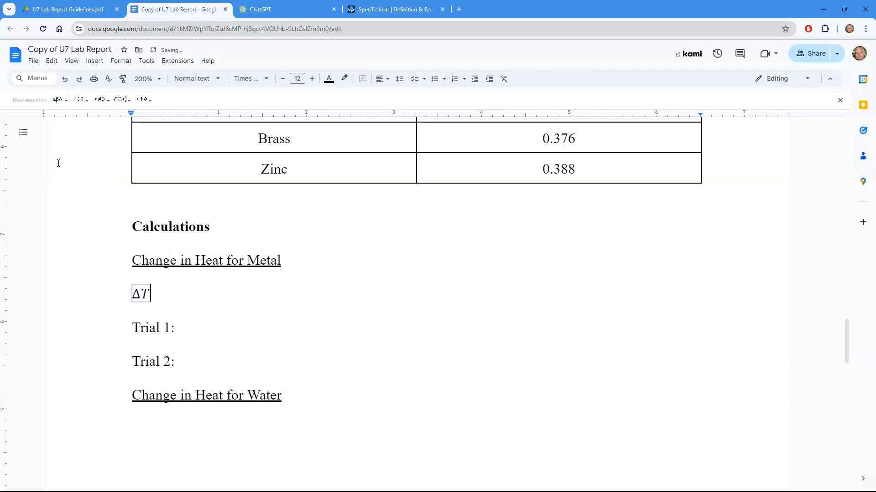
text(= T)
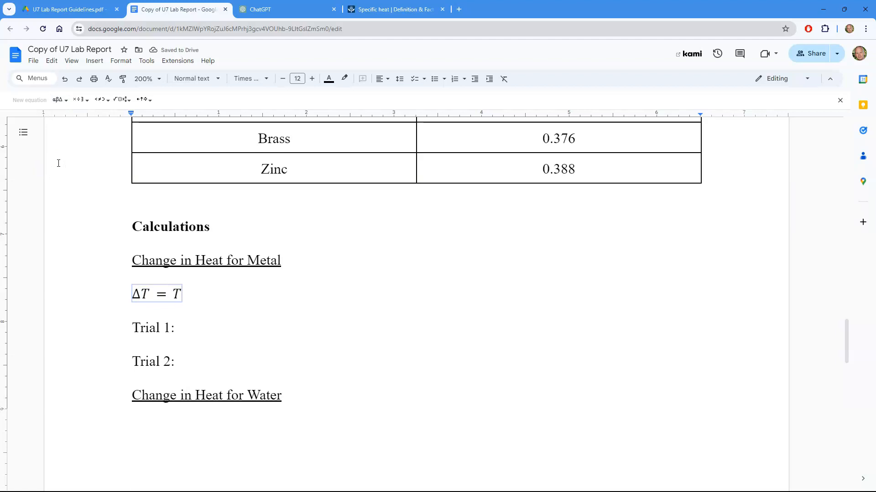
click(123, 99)
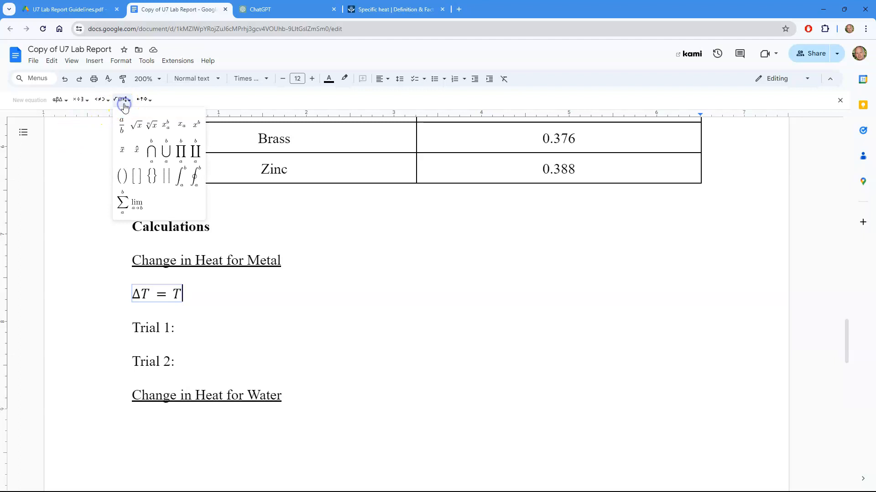
click(182, 128)
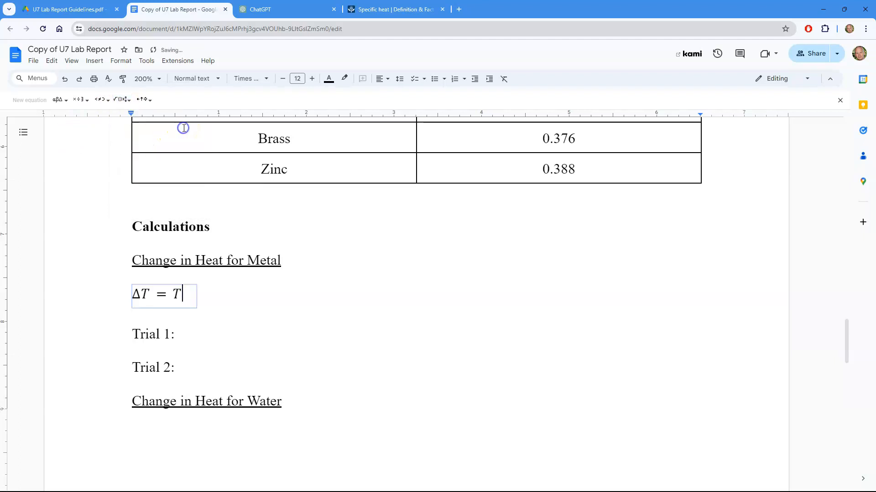
key(Right)
key(BackSpace)
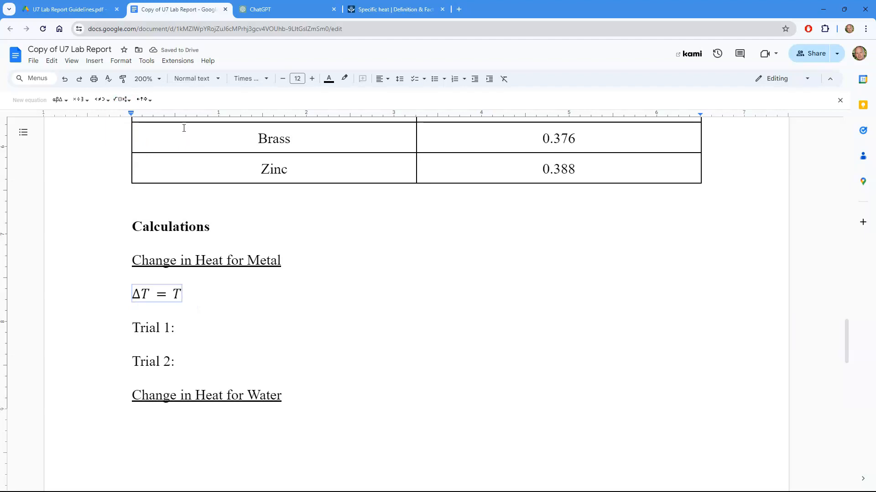
Step: Complete the metal equation as ΔT = T_final − T_initial, with "final" and "initial" as subscripts
key(shift+minus)
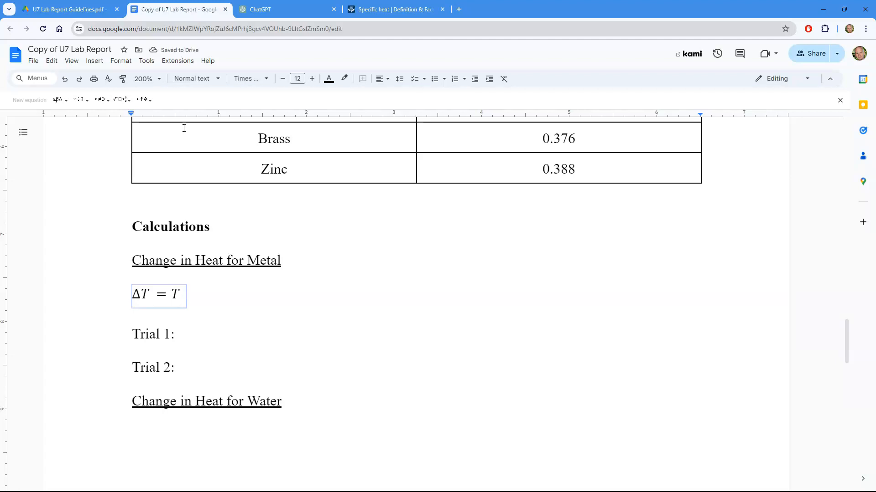
text(final)
key(Right)
text(-T_initial;)
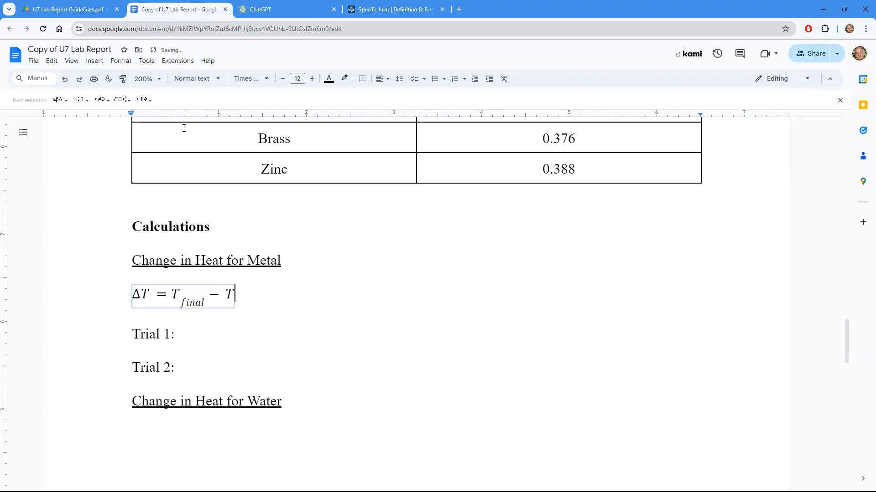
key(BackSpace)
key(Right)
key(Right)
key(Right)
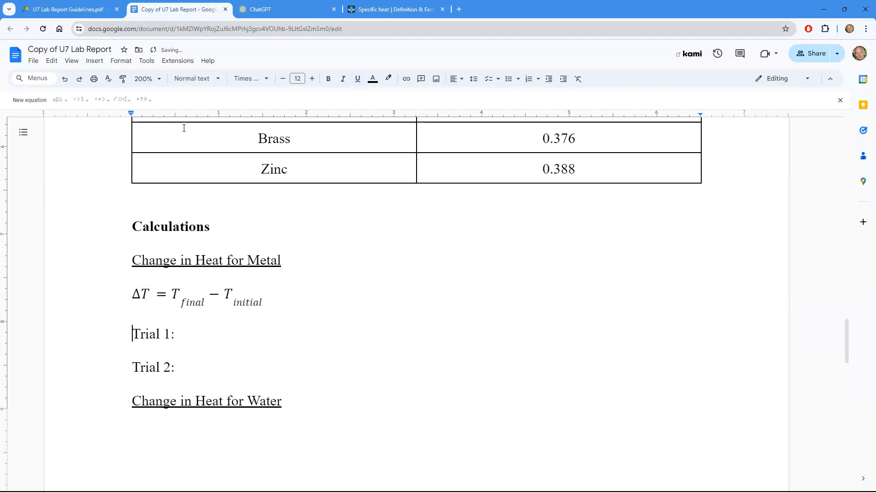
Step: Insert a new equation after the metal section's "Trial 1:" label and begin it with "ΔT ="
click(220, 340)
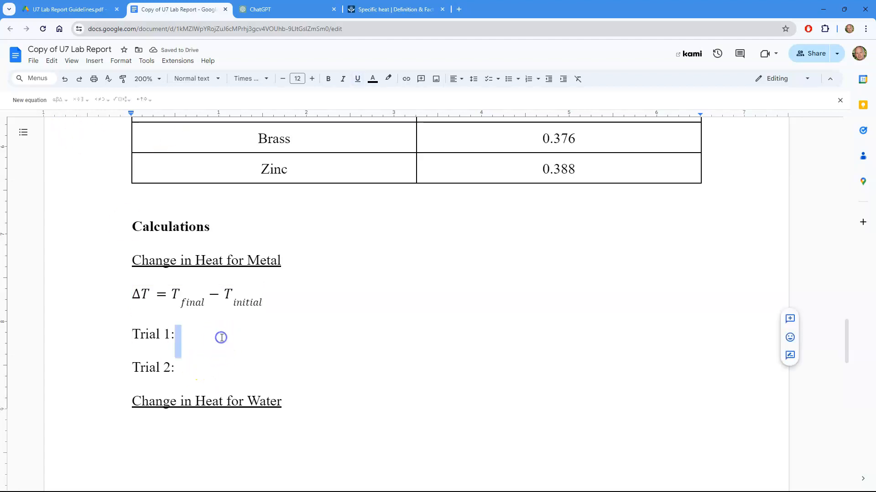
click(28, 100)
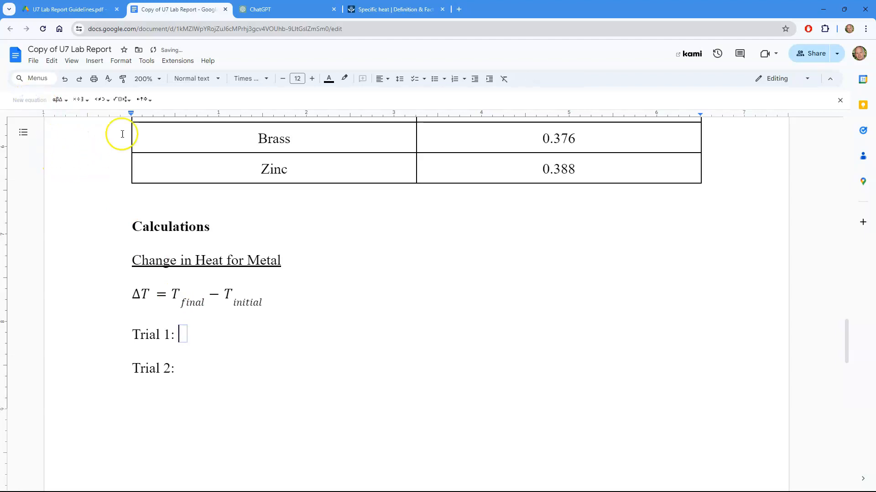
click(60, 99)
click(57, 162)
text(T=)
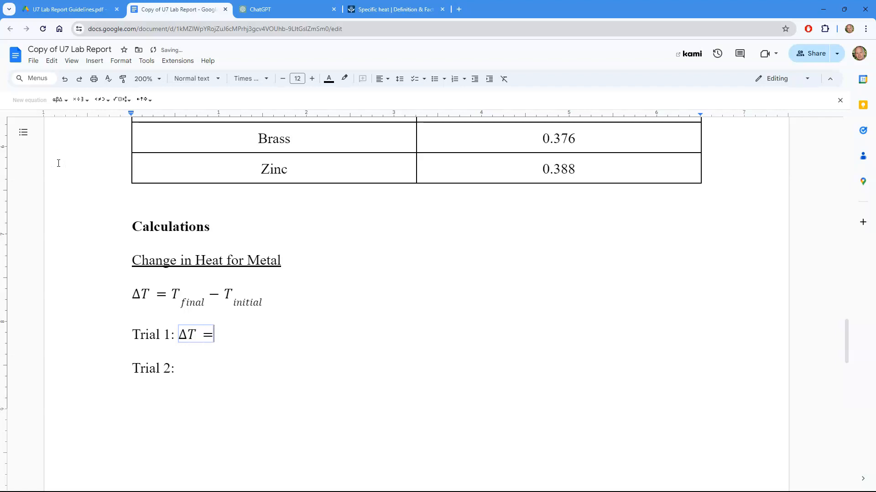
Step: Look up the Trial 1 final temperature in the calorimetry results table and enter 30 in the Trial 1 equation
scroll(335, 332, up, 1)
scroll(335, 333, up, 7)
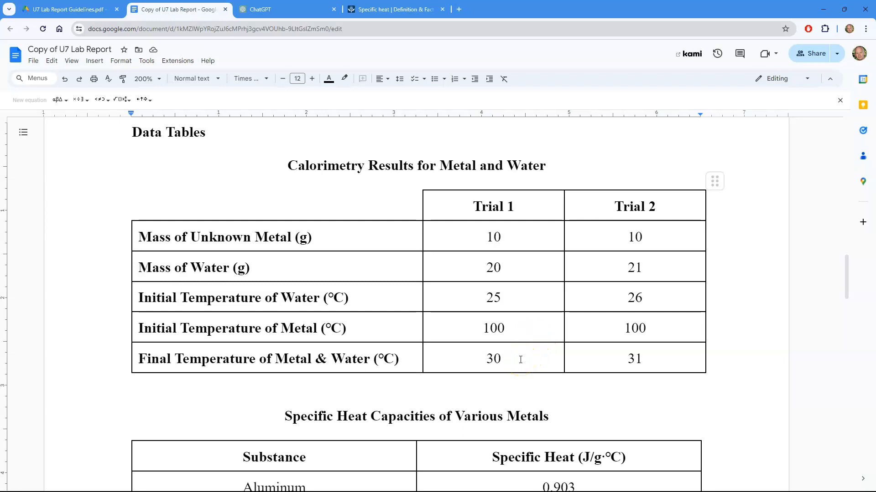
scroll(441, 368, down, 5)
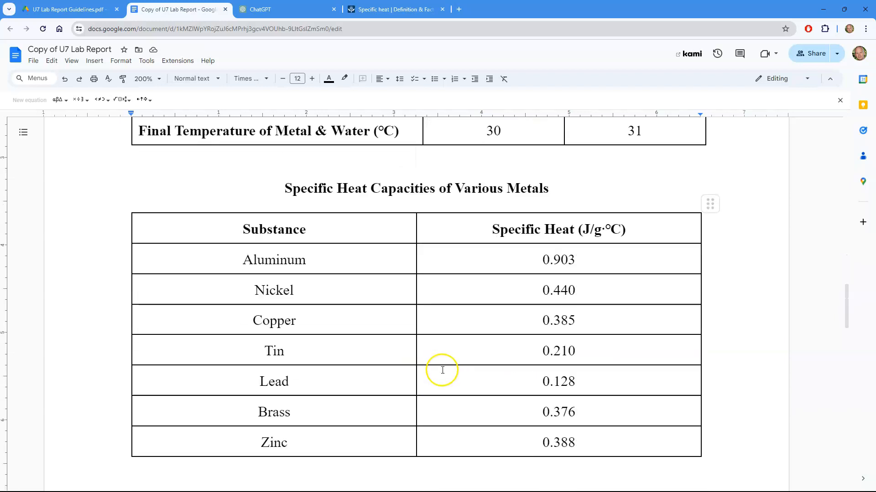
scroll(442, 370, down, 6)
text(30)
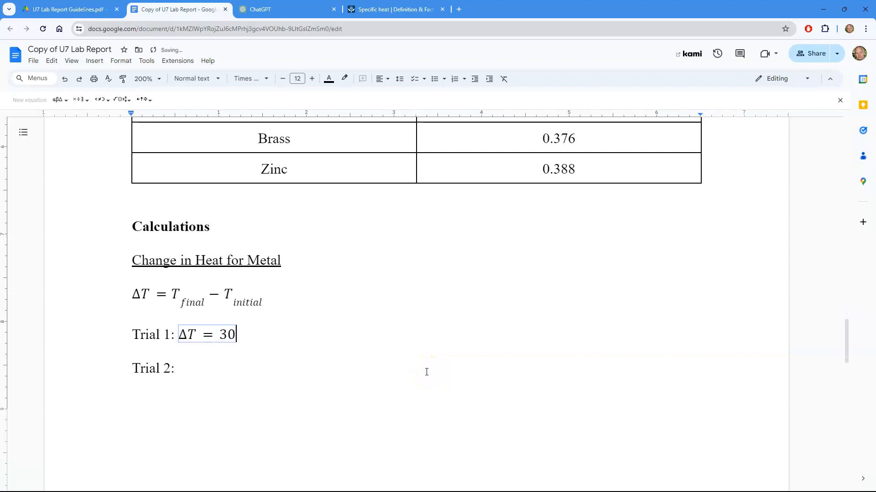
Step: Check the metal's initial temperature in the results table and extend the Trial 1 equation with "− 10 ="
text(-)
scroll(294, 341, up, 3)
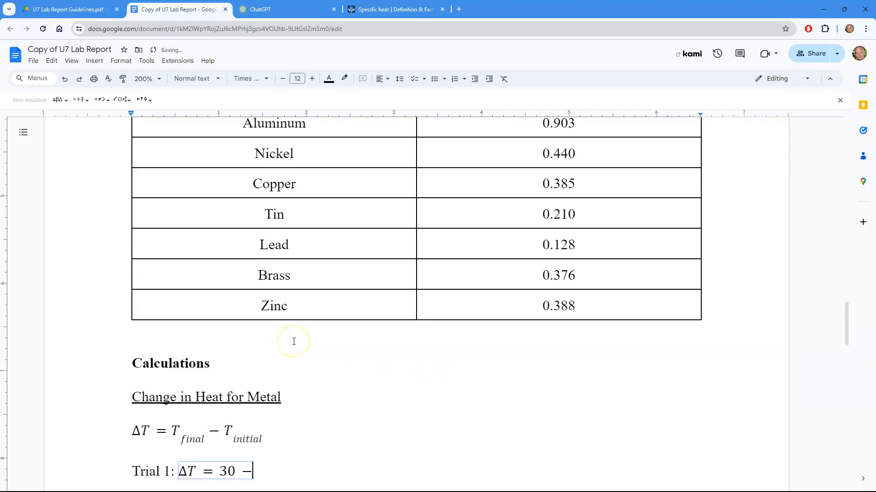
scroll(293, 342, up, 7)
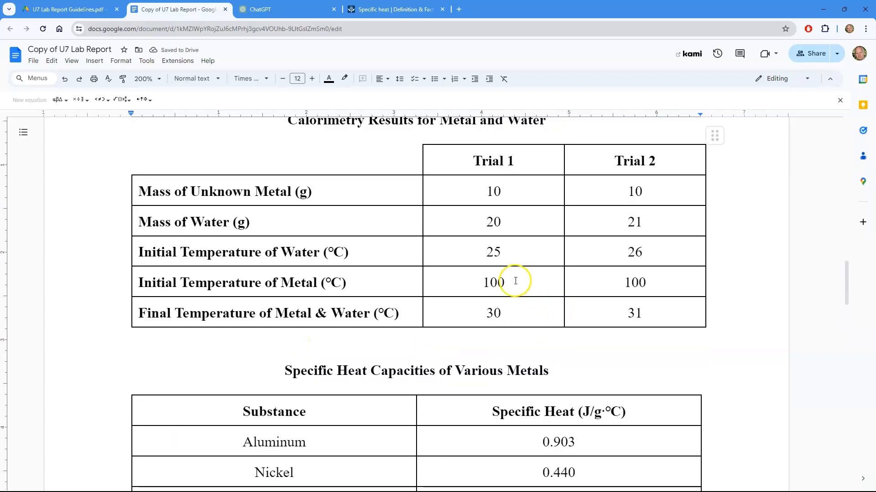
scroll(495, 338, down, 9)
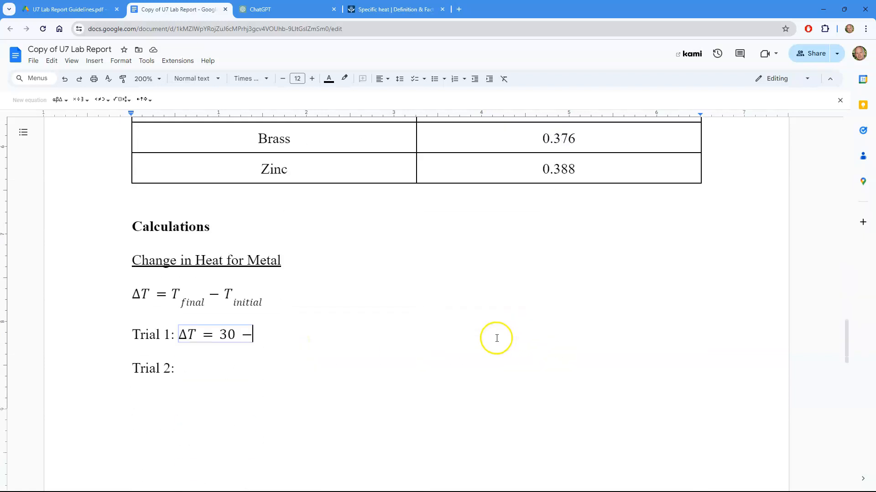
scroll(496, 338, down, 1)
text(10)
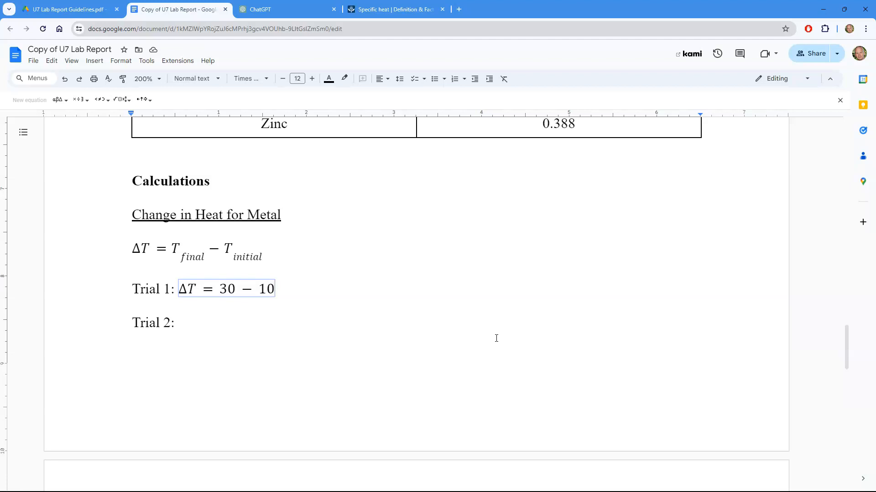
text(=)
Step: Recheck the metal's initial temperature for Trial 1, correct the subtracted value to 100, and enter −70 as the result
scroll(496, 338, up, 10)
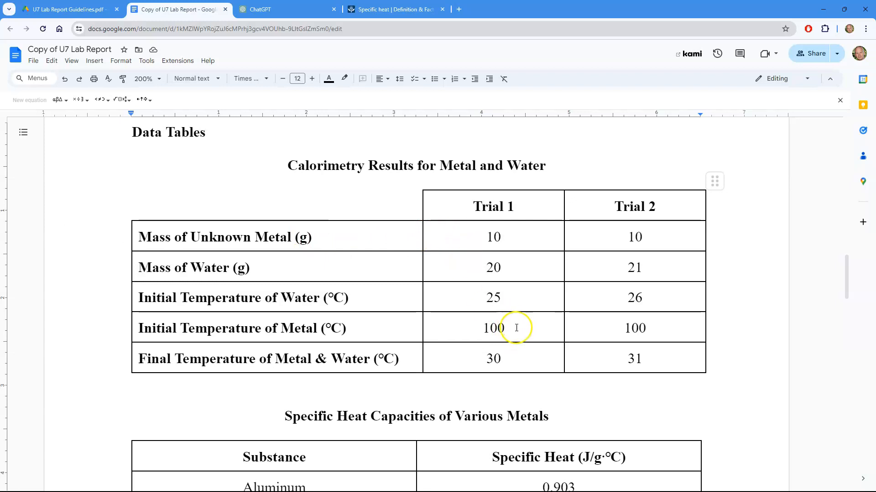
drag(515, 328, 467, 328)
scroll(468, 330, down, 8)
scroll(468, 331, down, 4)
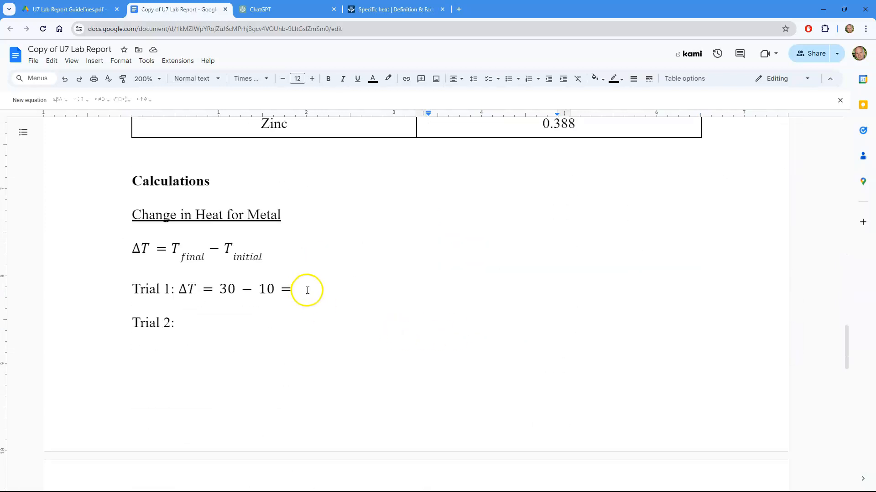
click(275, 289)
text(0)
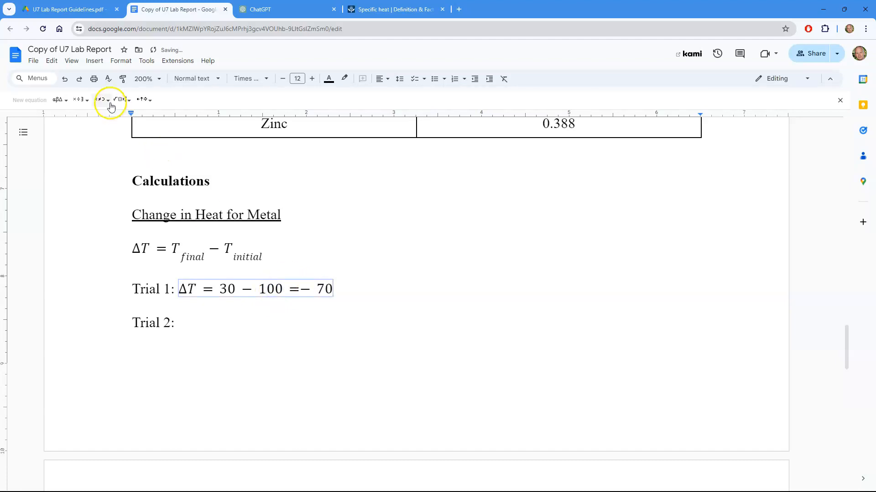
Step: Search the special characters for "deg" and add the ℃ symbol after −70 in the Trial 1 equation
click(93, 61)
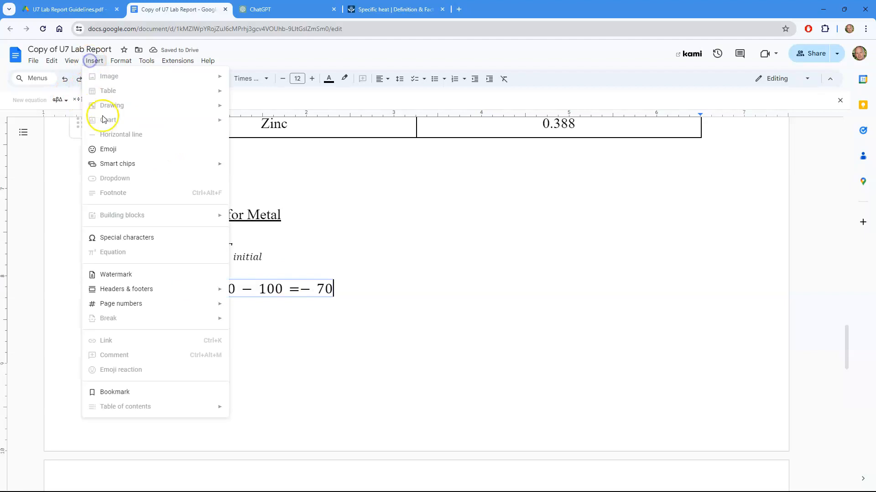
click(114, 238)
click(615, 139)
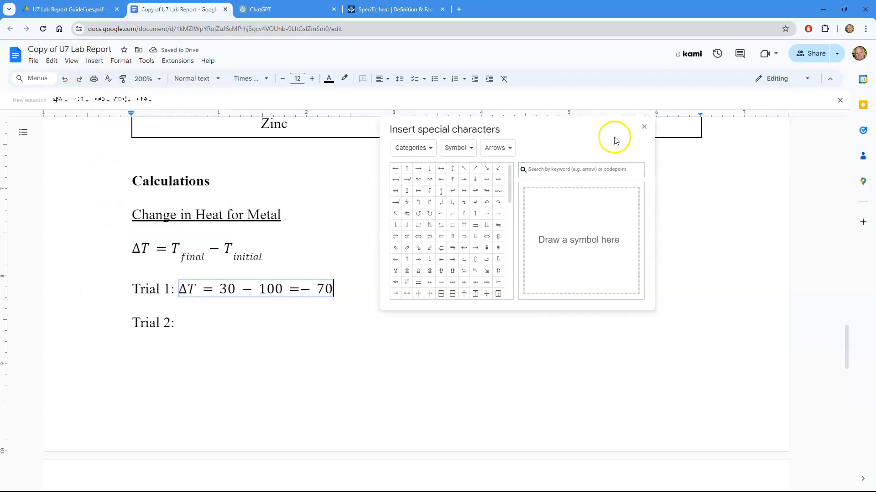
click(561, 169)
text(deg)
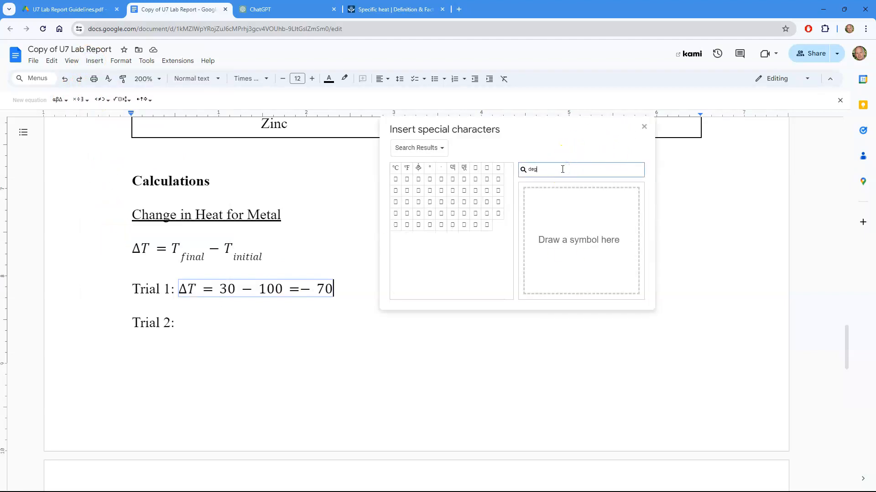
click(395, 170)
click(643, 127)
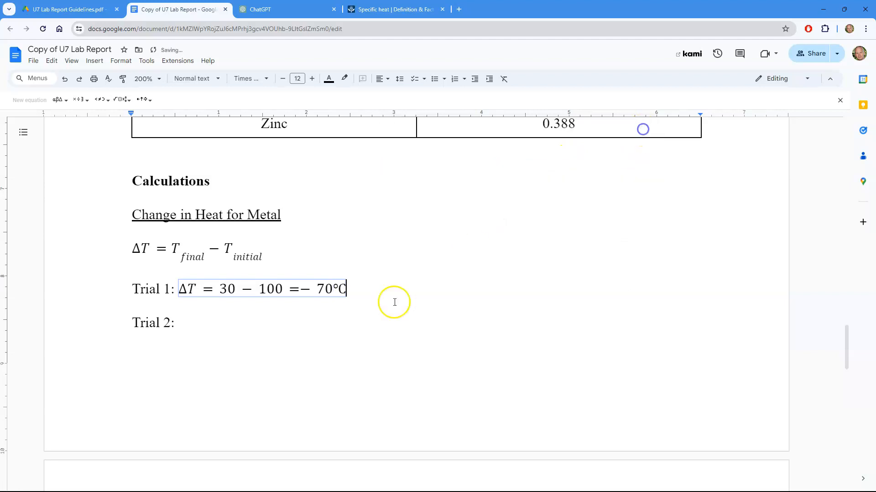
click(272, 312)
Step: Check the Calculations requirements in the lab report guidelines PDF, and return to the end of the Trial 1 line in the report
key(ctrl+shift+Tab)
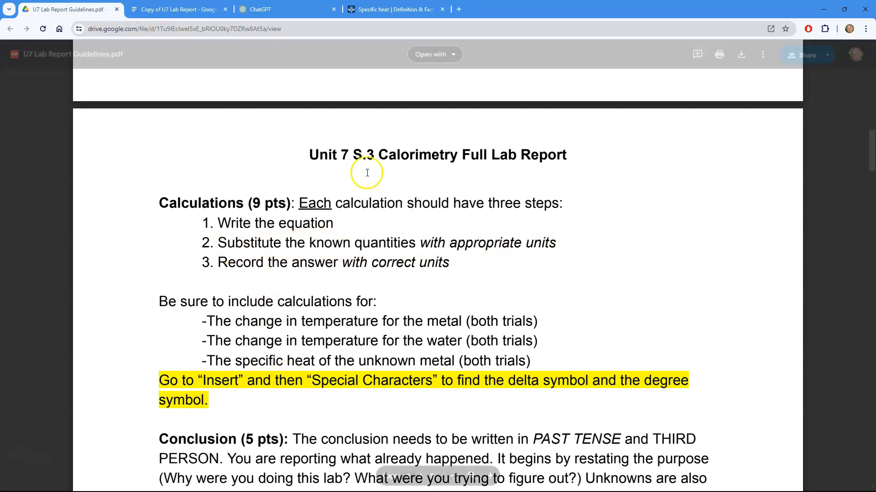
click(182, 9)
click(371, 287)
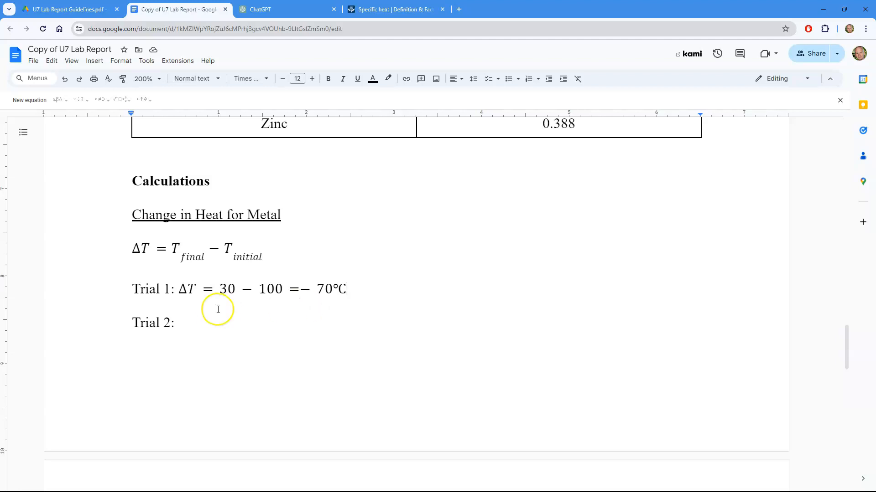
Step: Replace "Heat" with "Temperature" in the "Change in Heat" headings for both metal and water
click(225, 322)
scroll(225, 322, down, 8)
click(146, 258)
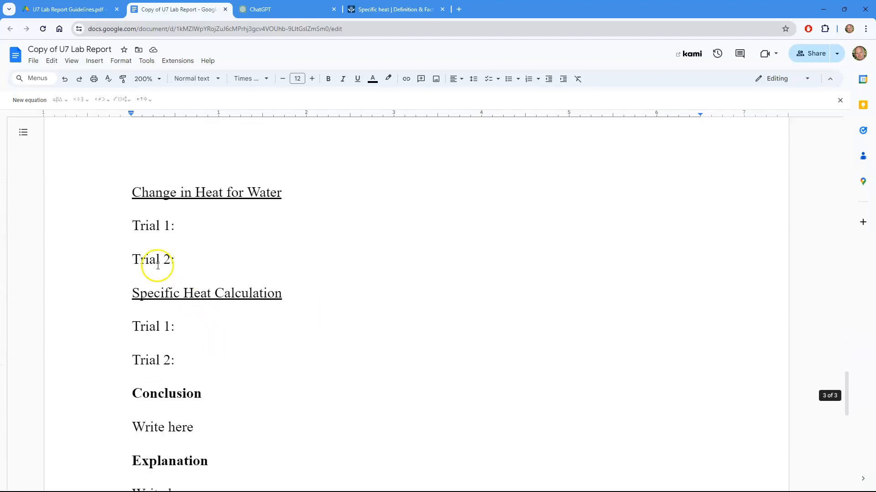
click(123, 230)
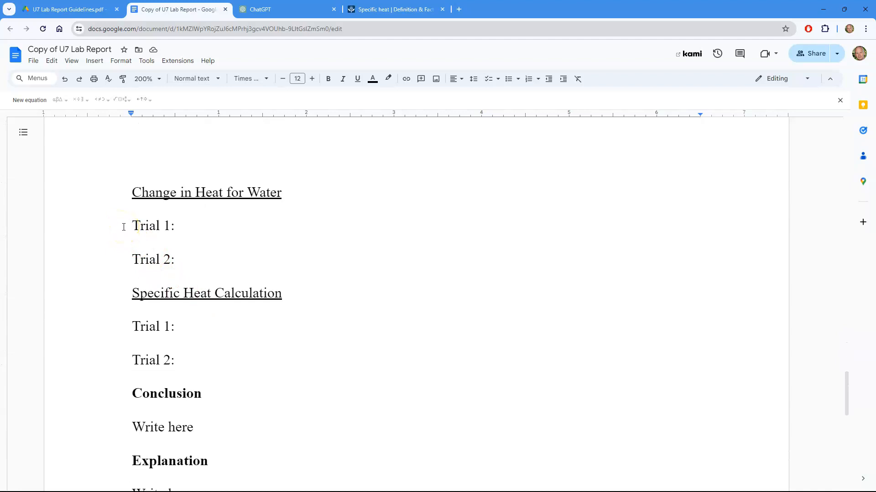
scroll(180, 260, up, 7)
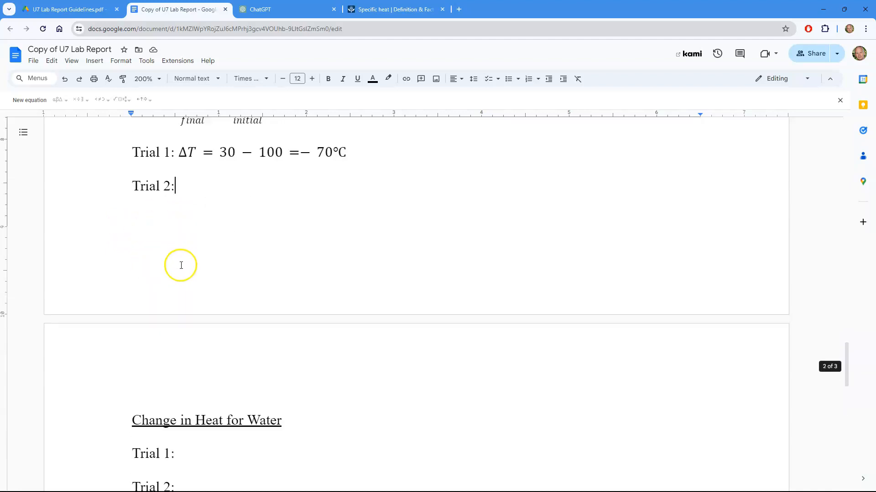
double_click(209, 215)
text(Temperat)
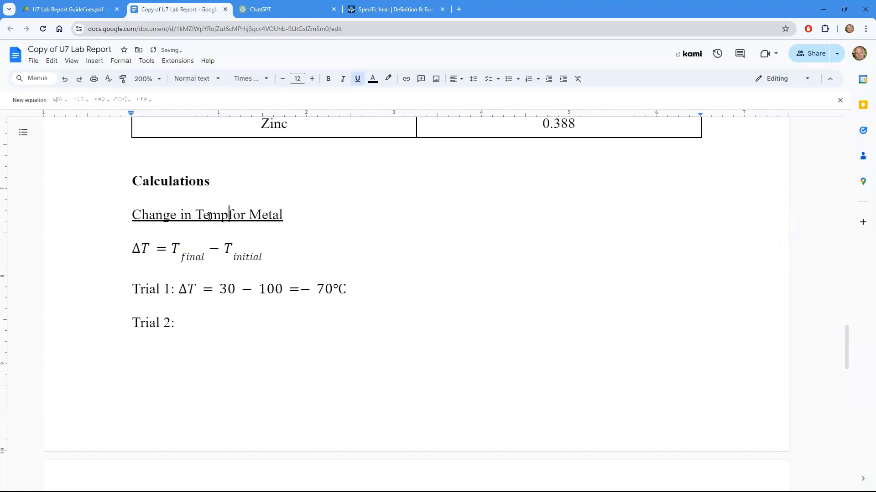
text(ure)
scroll(210, 274, down, 5)
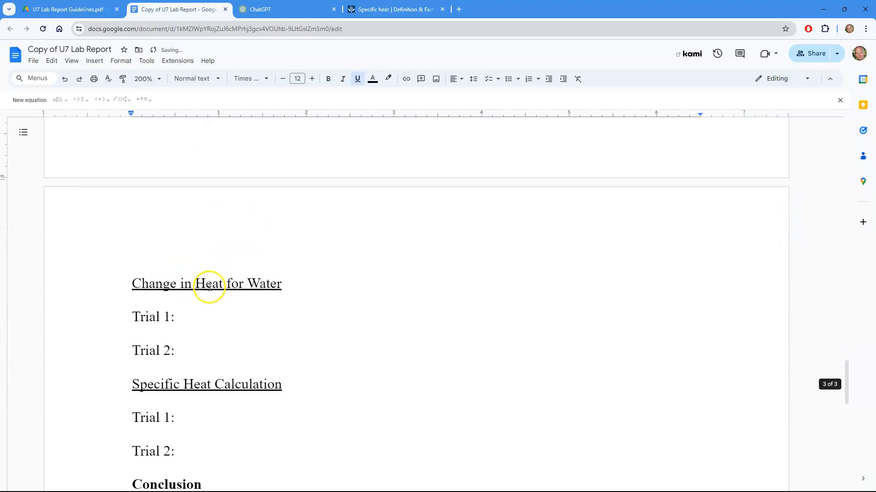
double_click(204, 279)
text(Temperature)
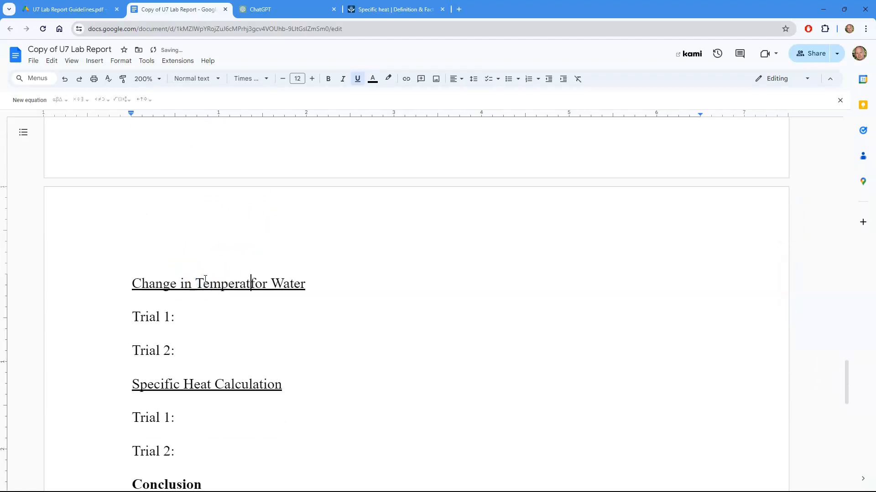
Step: Add a line below the Change in Temperature for Water heading with the equation ΔT = T_final − T_initial
click(116, 315)
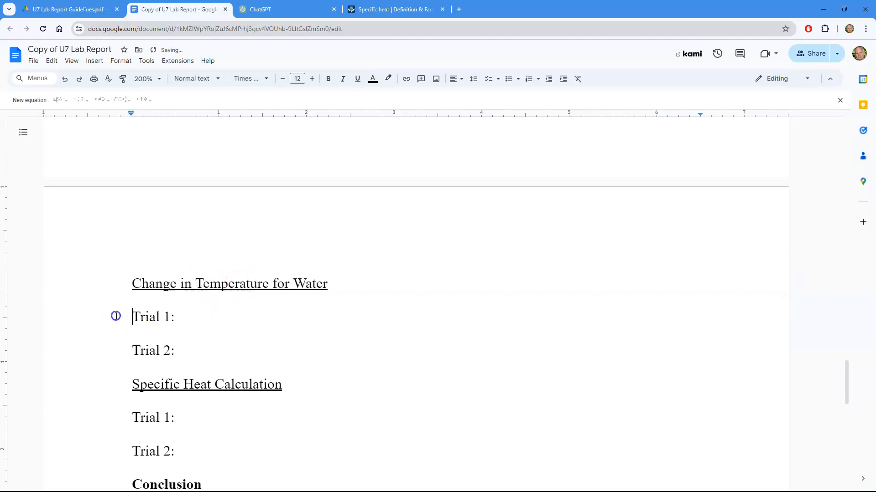
key(Return)
click(136, 314)
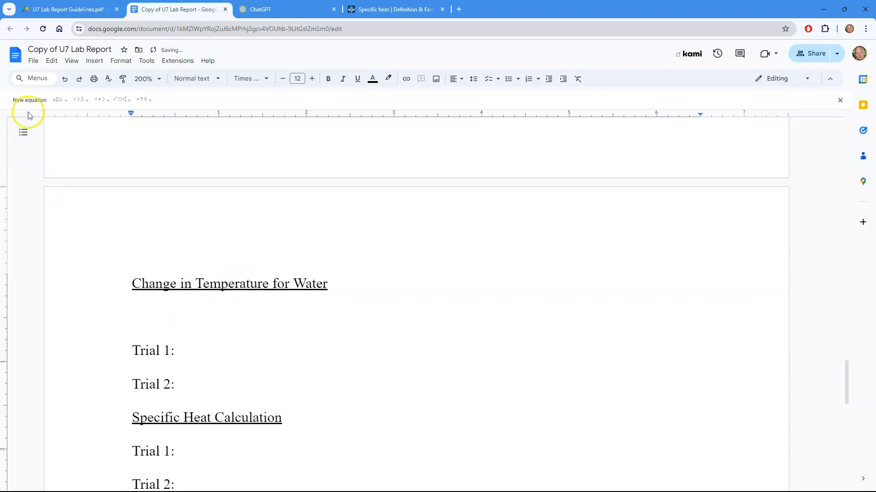
click(29, 99)
click(59, 100)
click(56, 162)
text(T)
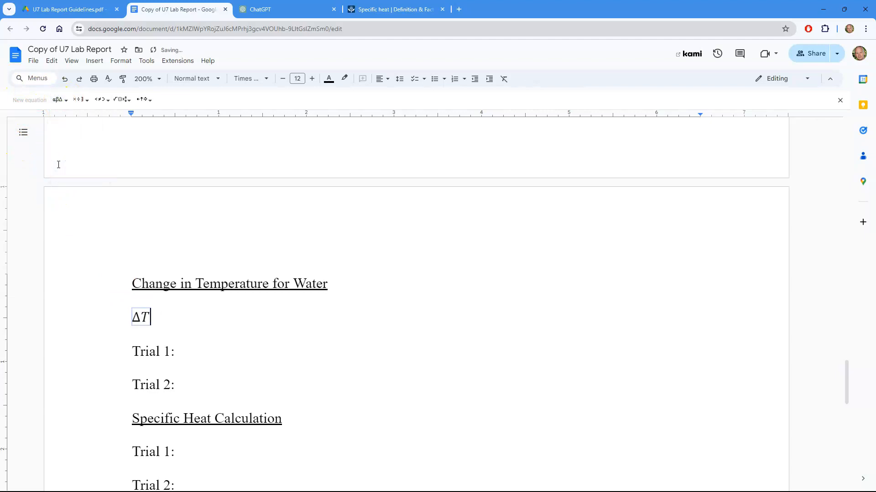
text(=T_)
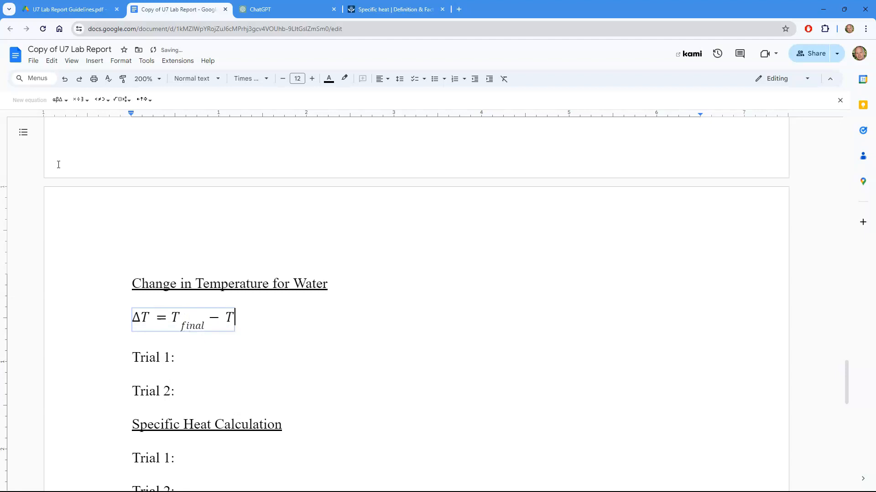
Step: Check the Trial 1 temperatures in the results table and write the water equation ΔT = 30 − 25 = 5
click(225, 347)
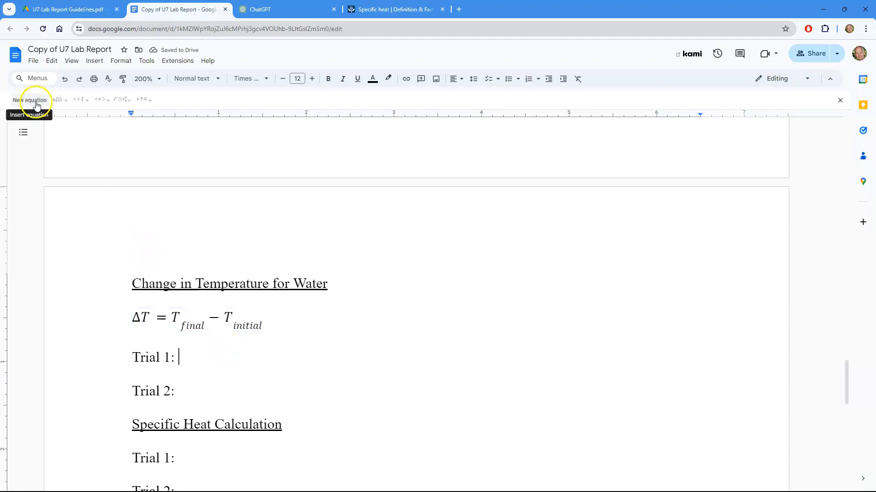
click(37, 102)
click(58, 99)
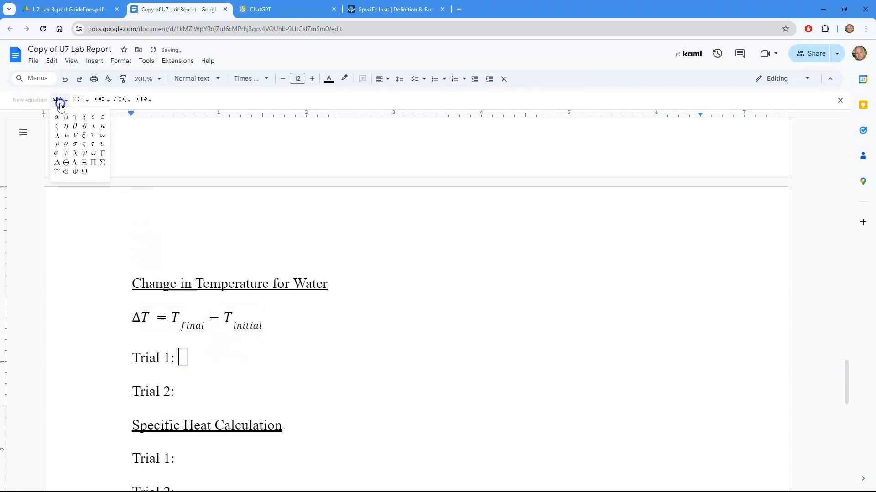
click(59, 162)
text(T=)
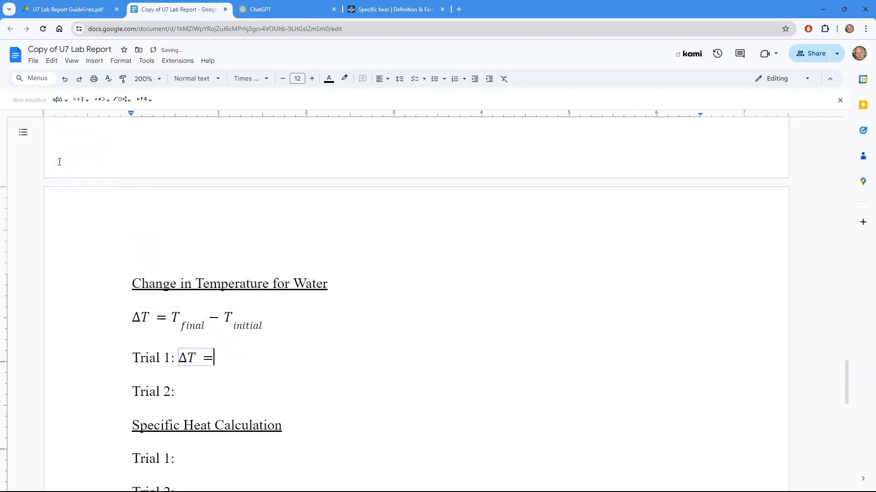
scroll(340, 336, up, 15)
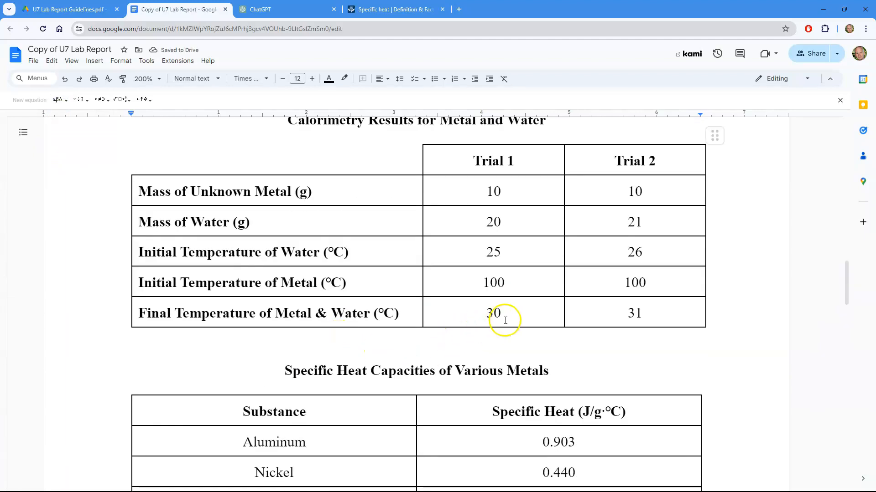
scroll(507, 252, down, 15)
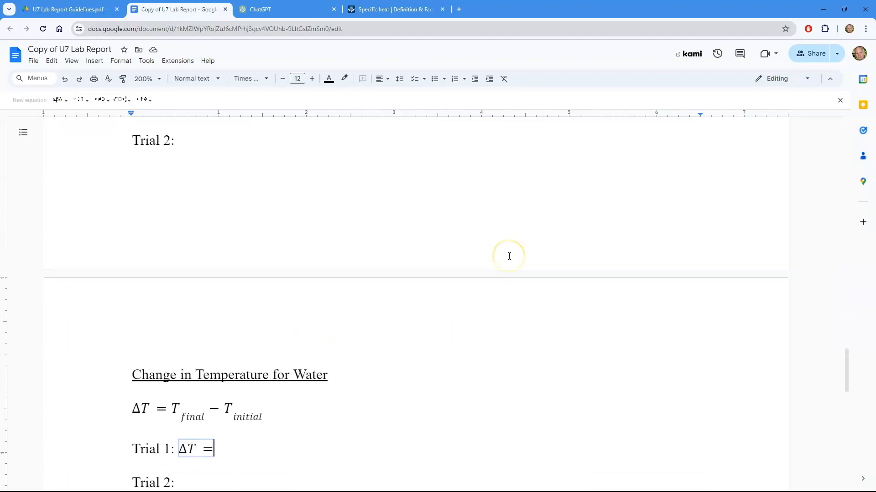
text(30-2)
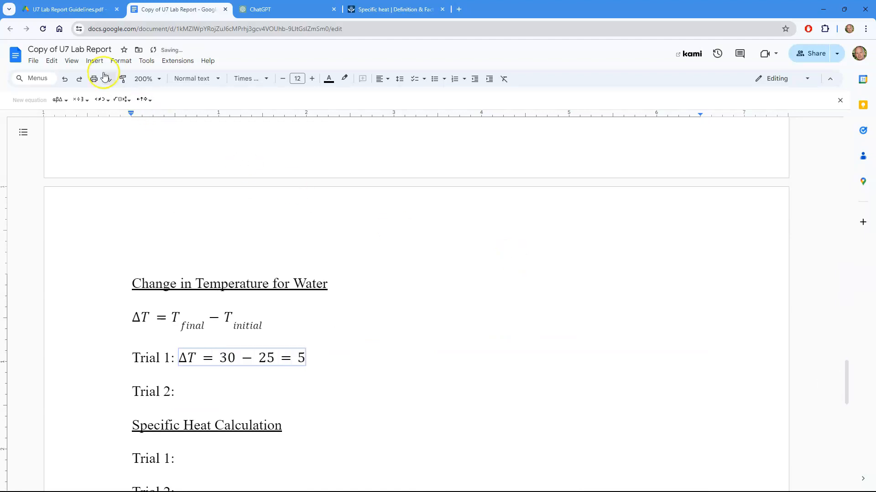
Step: Search the special characters for "deg" and add the ℃ symbol after 5 in the water's Trial 1 equation
click(94, 61)
click(118, 244)
click(544, 171)
text(deg)
click(395, 168)
click(649, 130)
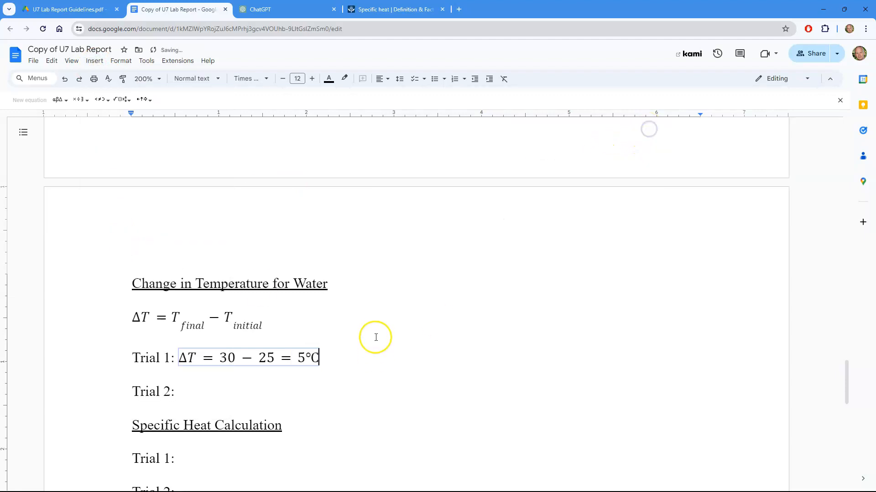
click(371, 362)
click(365, 360)
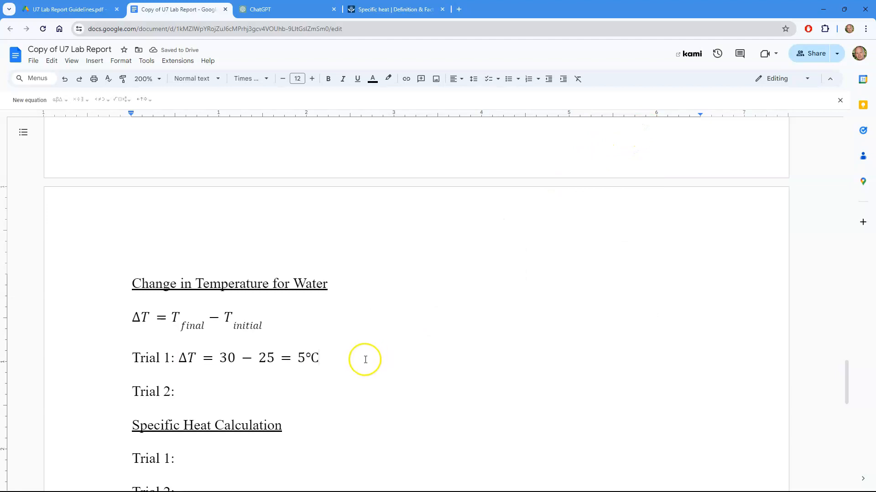
Step: Add a line below the Specific Heat Calculation heading with the equation −(mcΔT)_metal = (mcΔT)_water, using subscripts for metal and water
scroll(365, 359, down, 5)
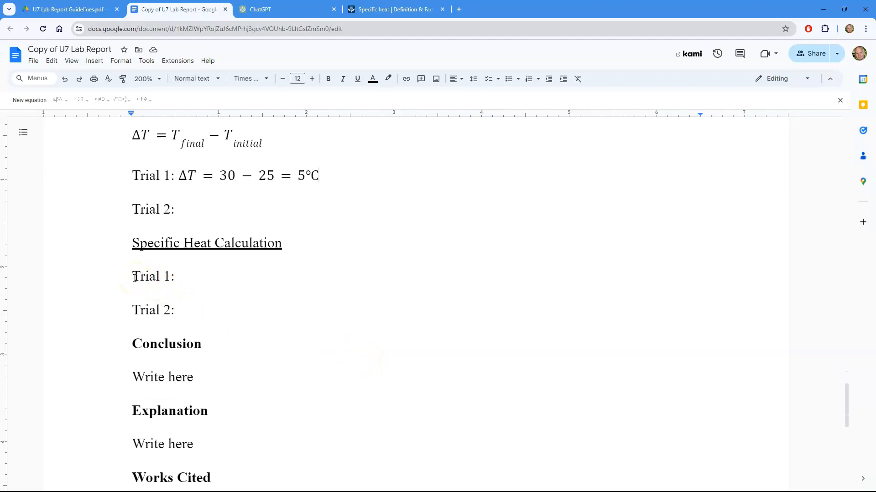
click(133, 277)
key(Return)
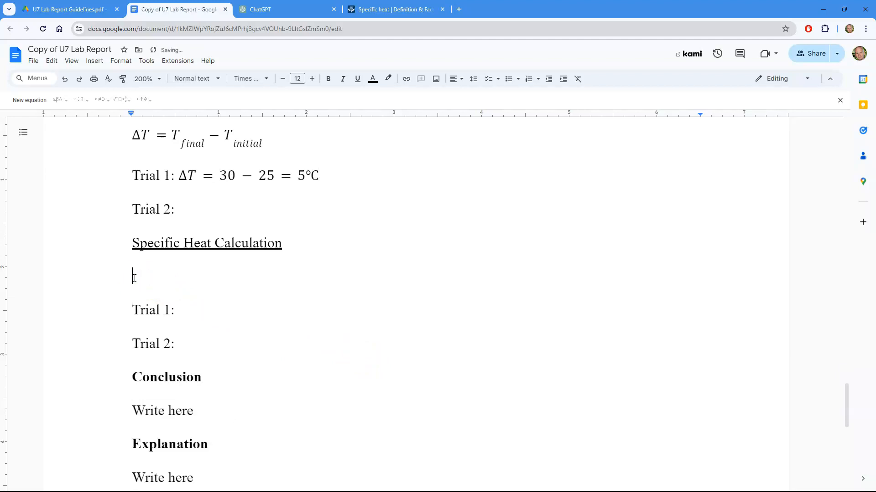
click(31, 104)
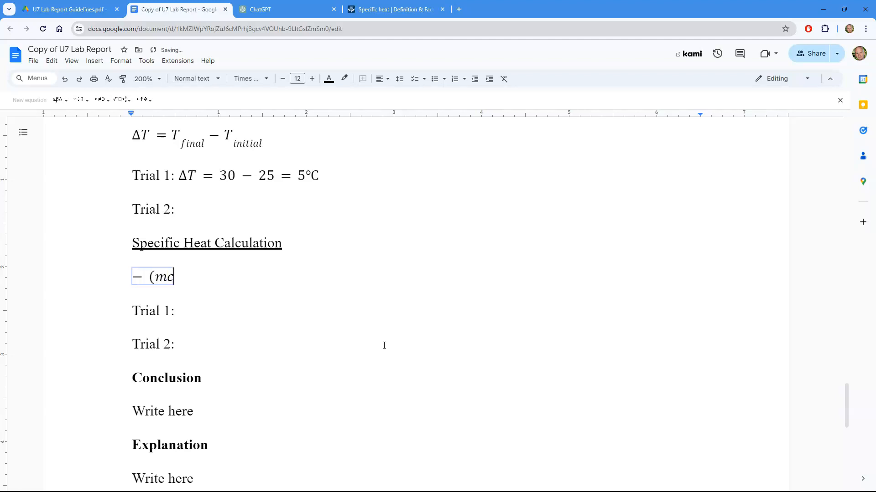
click(58, 99)
click(59, 165)
text(T)
text(_)
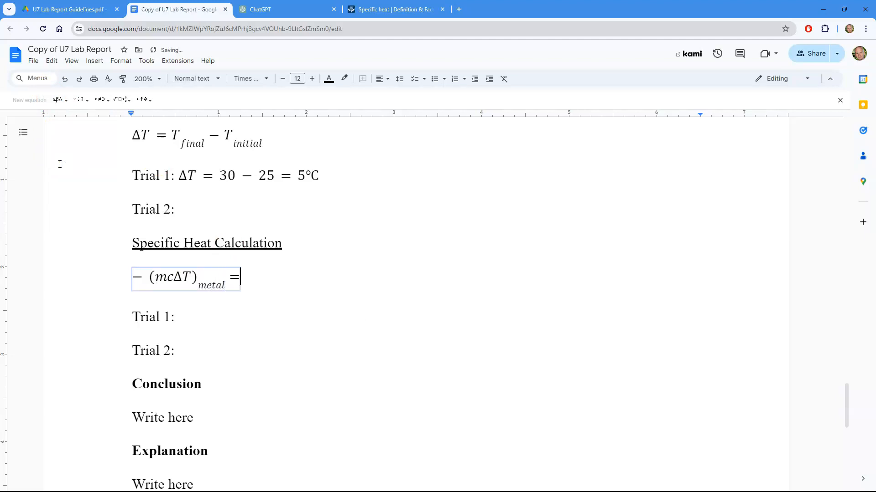
click(58, 100)
click(59, 165)
text(T)water)
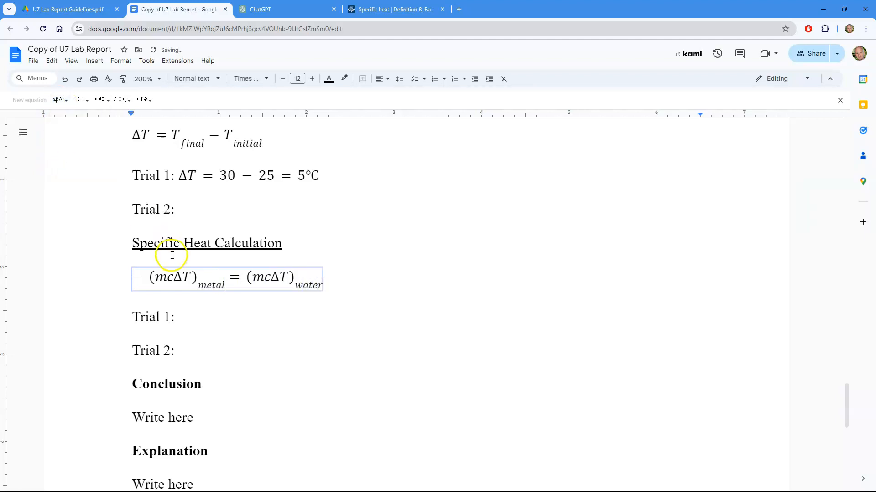
Step: Begin the Trial 1 specific heat equation with −(10 · c, taking the metal's mass from the results table
click(212, 315)
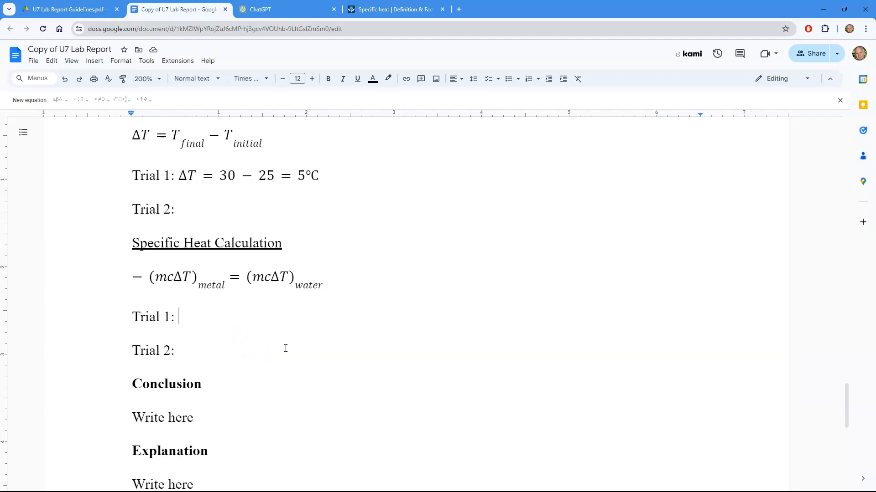
click(30, 101)
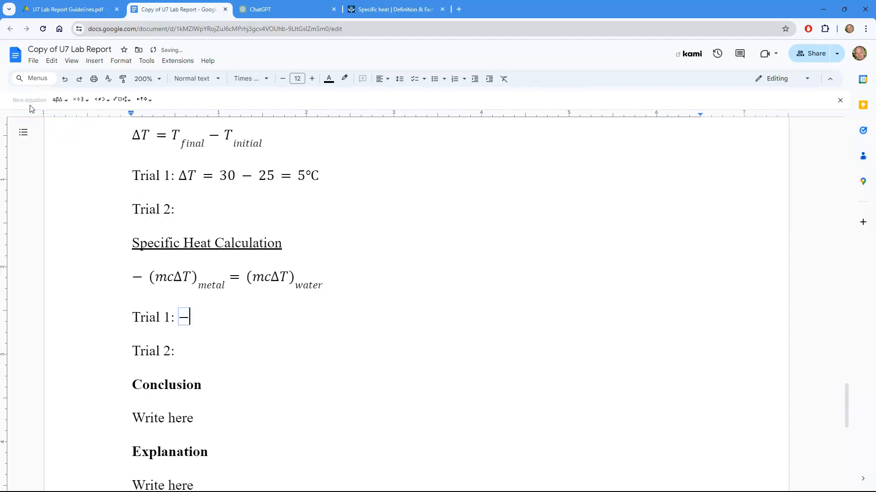
click(61, 96)
scroll(381, 250, up, 15)
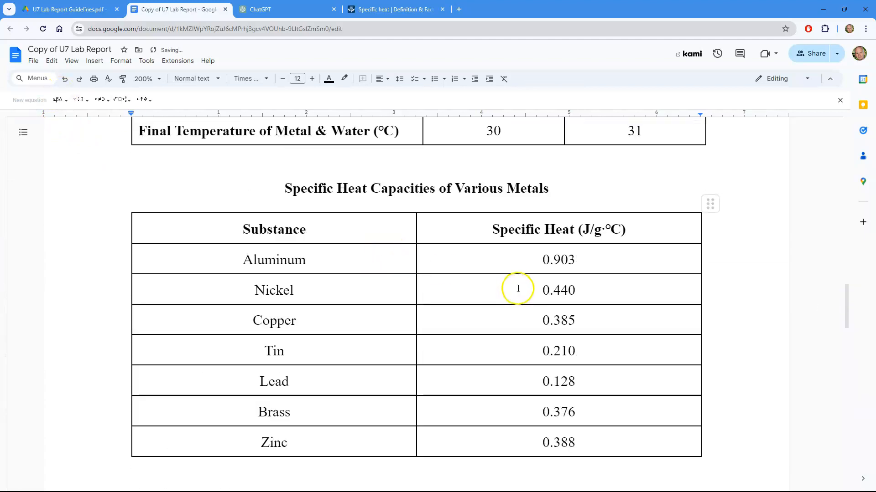
scroll(518, 289, up, 4)
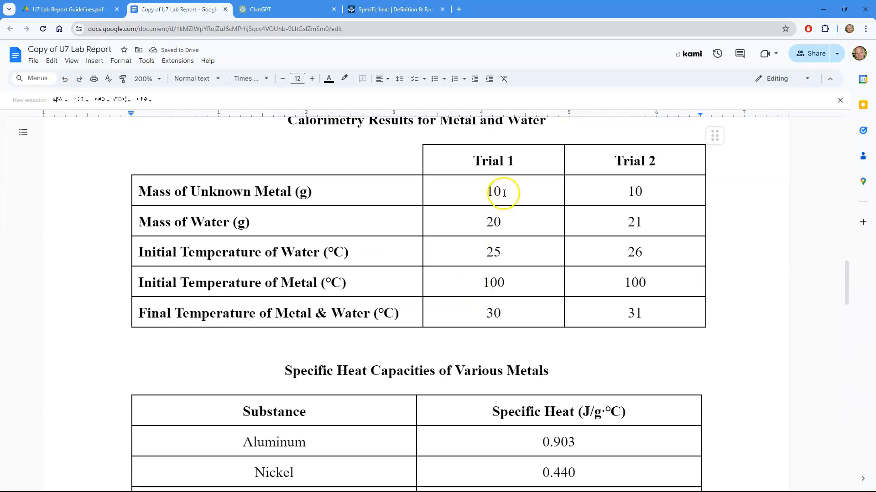
scroll(504, 193, down, 15)
text(10)
click(85, 108)
click(95, 119)
scroll(227, 392, down, 2)
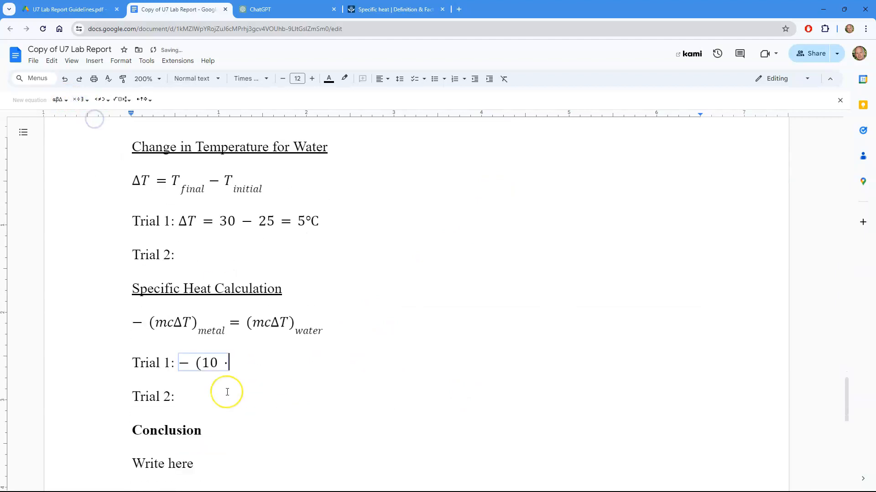
scroll(227, 392, down, 1)
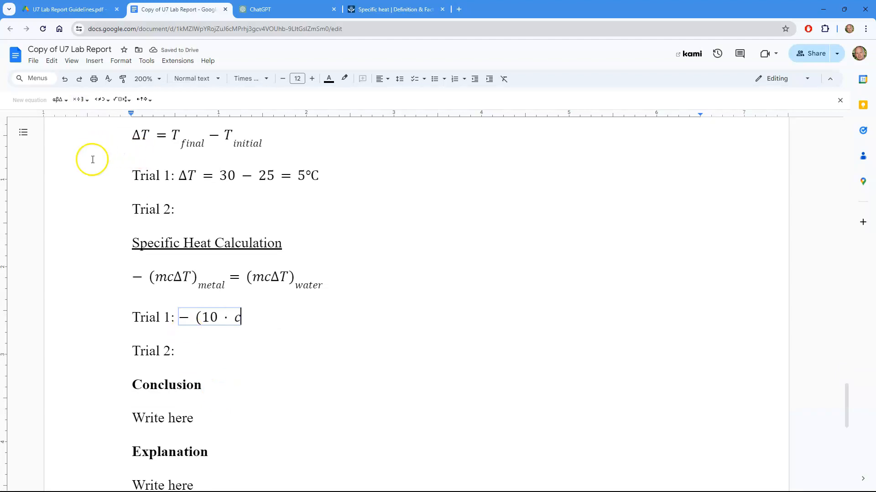
Step: Check the metal's Trial 1 temperature change and extend the specific heat equation with "· −70) ="
click(80, 100)
click(97, 121)
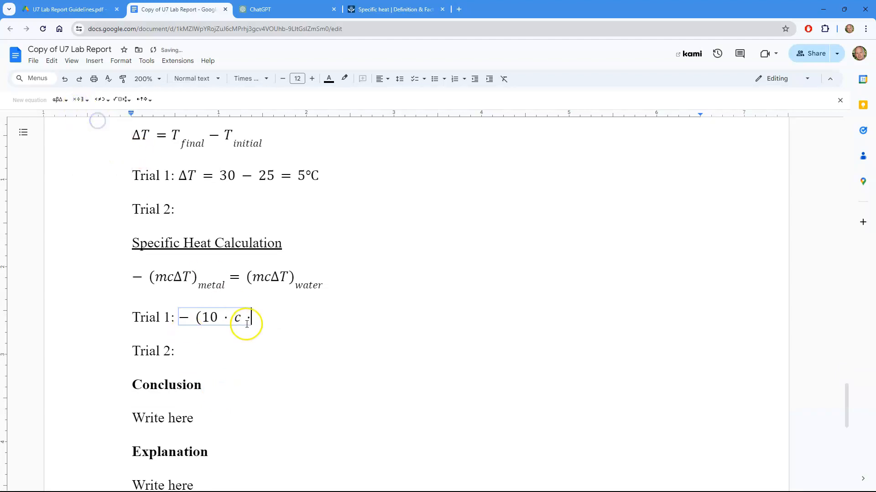
scroll(274, 326, up, 10)
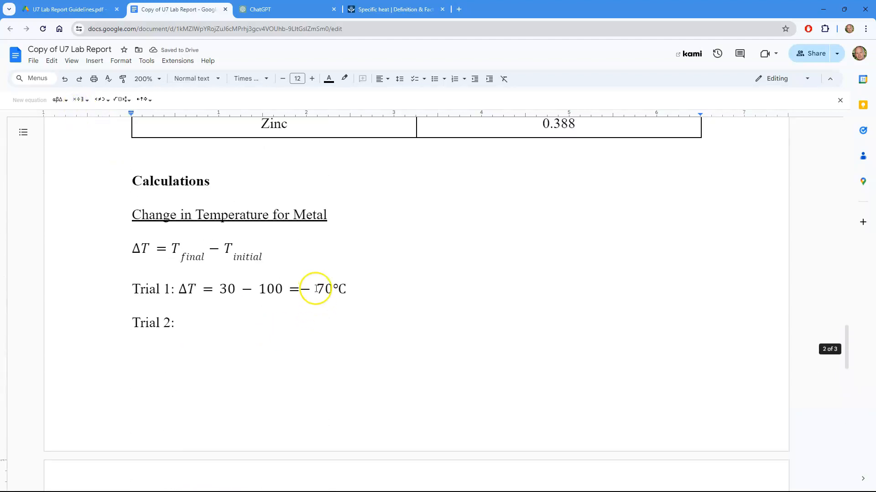
scroll(347, 321, down, 8)
text(-)
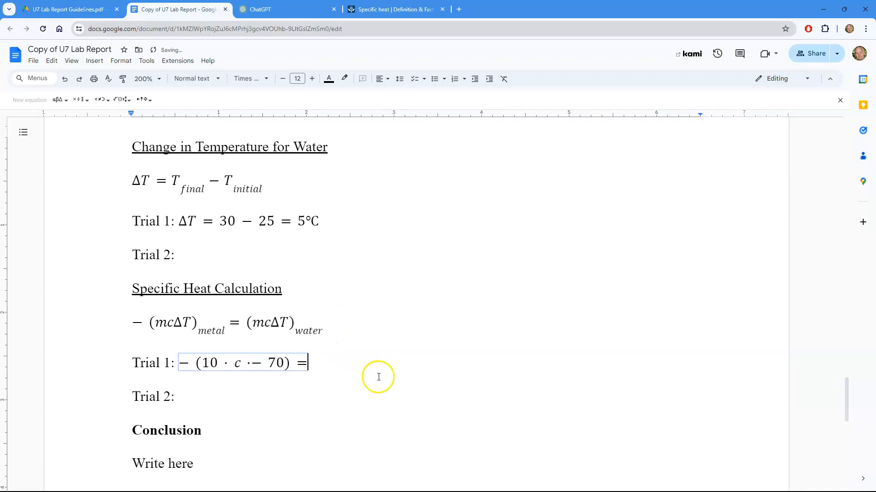
Step: Check the water's Trial 1 mass in the results table and extend the specific heat equation with "20 ·"
scroll(378, 376, up, 10)
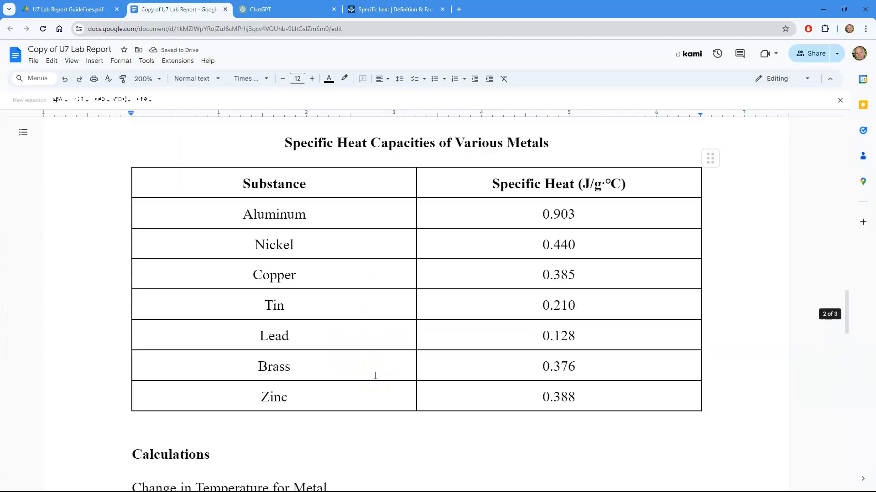
scroll(375, 375, up, 5)
scroll(497, 366, down, 4)
scroll(497, 365, down, 12)
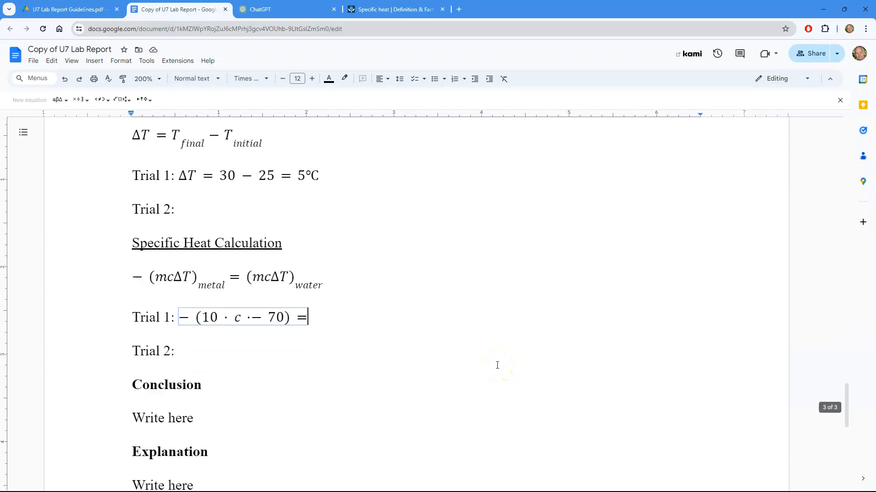
text(20)
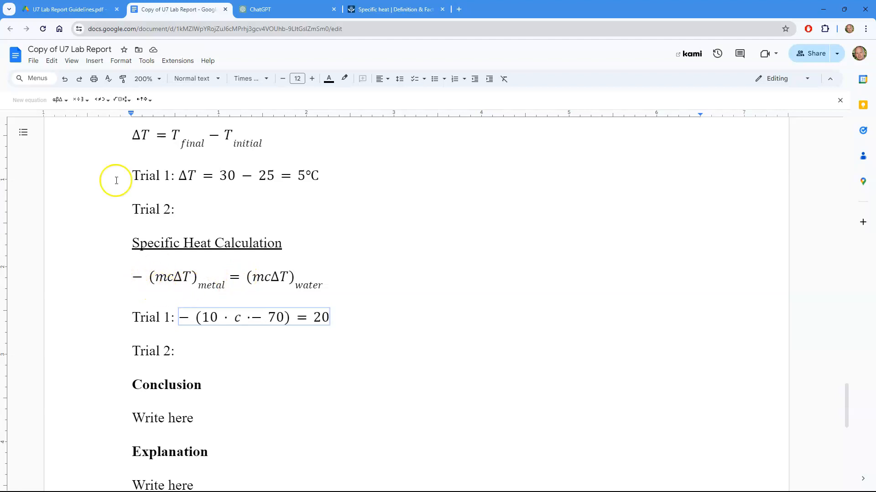
click(86, 101)
click(96, 118)
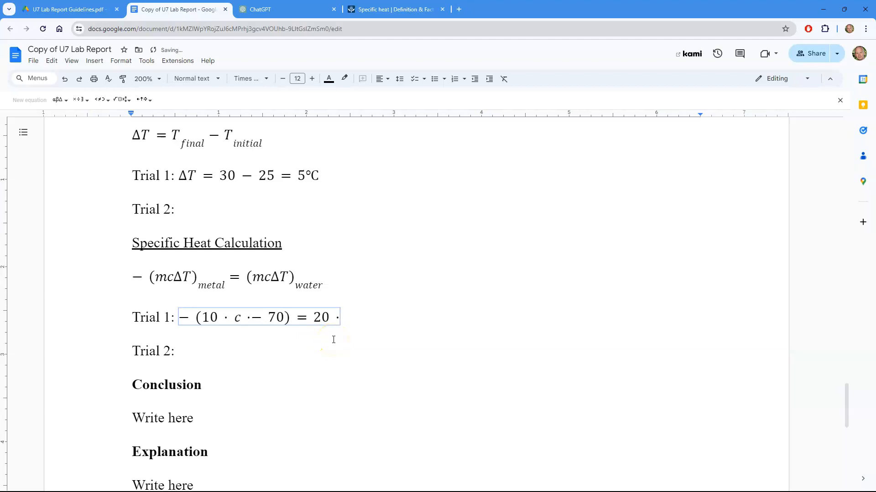
Step: Complete the water side of the Trial 1 specific heat equation with "4.18 · 5"
text(4.)
text(8)
click(73, 100)
click(96, 117)
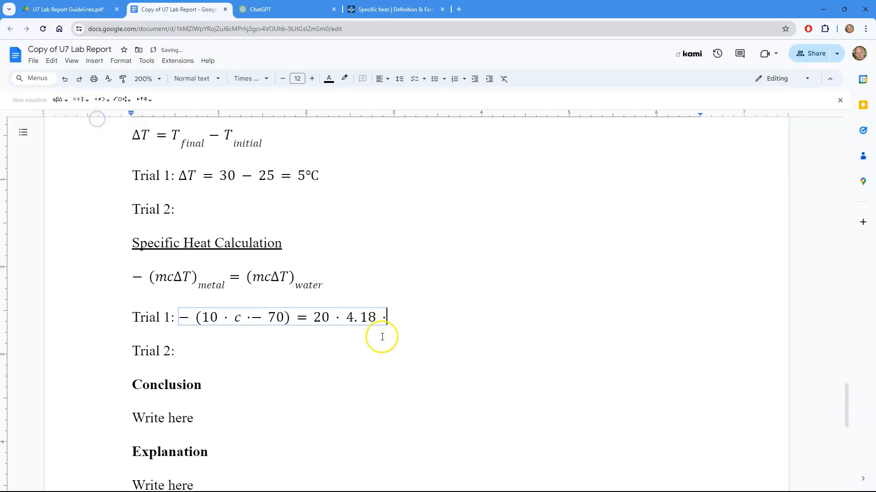
scroll(356, 368, up, 1)
text(5)
drag(345, 363, 376, 363)
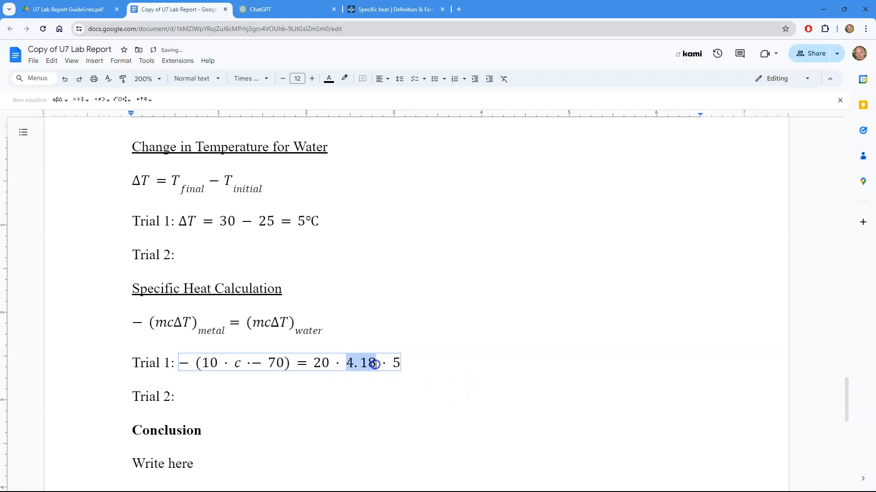
click(442, 364)
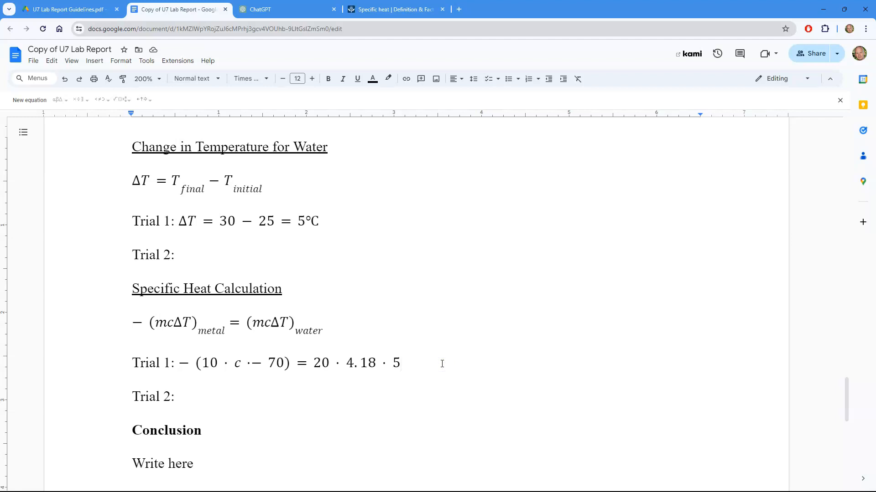
drag(314, 364, 411, 365)
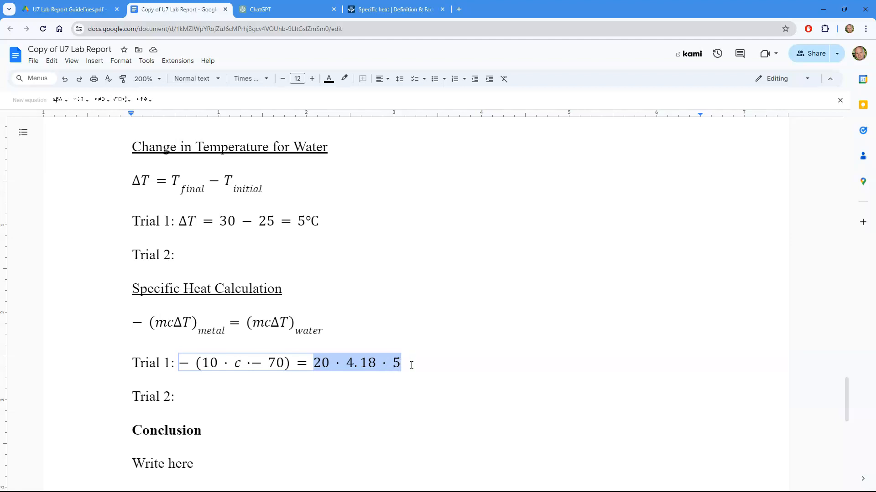
click(401, 359)
drag(203, 364, 283, 363)
click(407, 364)
Step: Add a new equation line below the Trial 1 substitution reading −(−700c) =
click(433, 367)
key(Return)
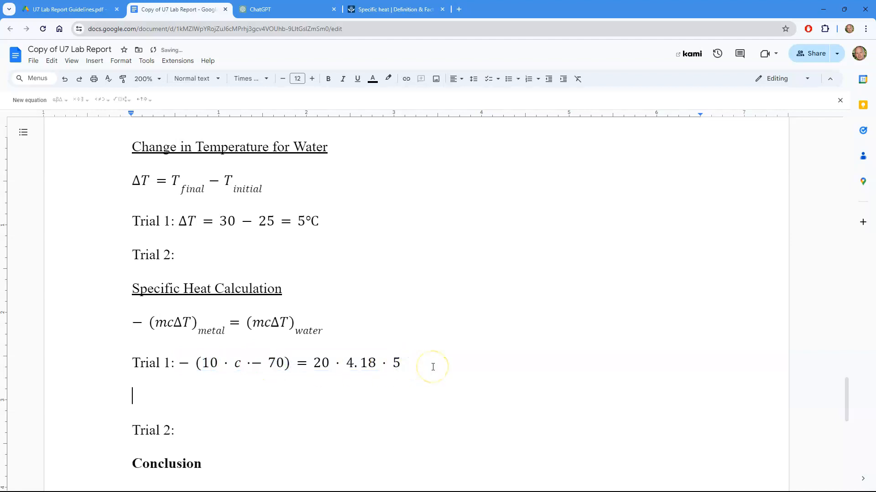
click(29, 100)
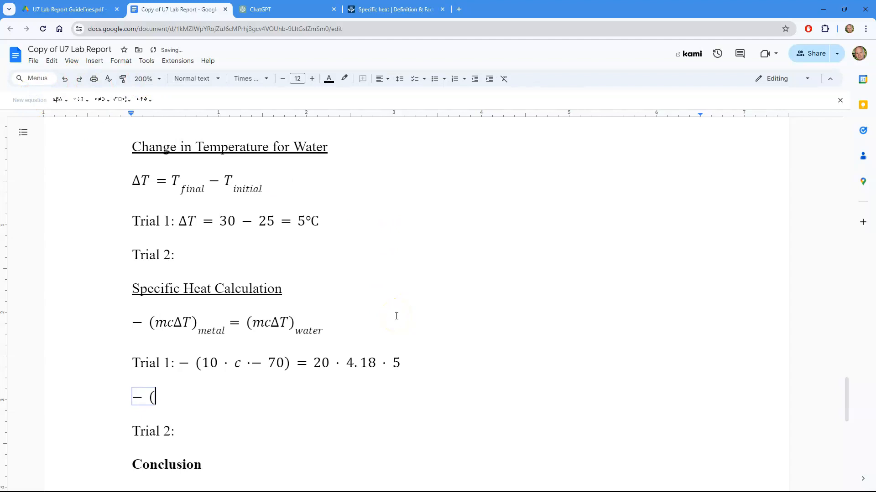
text(-()
text(-7)
text(00)
text(c)=)
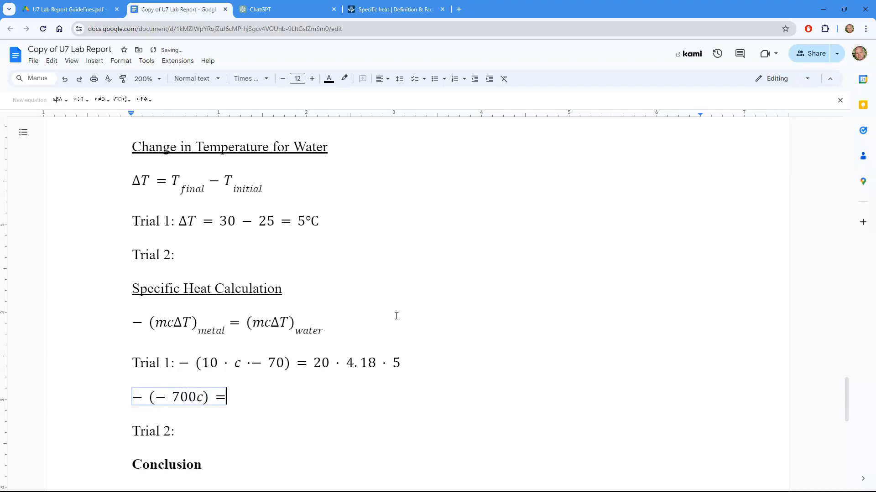
Step: Switch to Calculator to multiply 20 × 4.18 × 5, and complete the −(−700c) line in the report with 418
key(alt+Tab)
key(Tab)
key(Tab)
key(Tab)
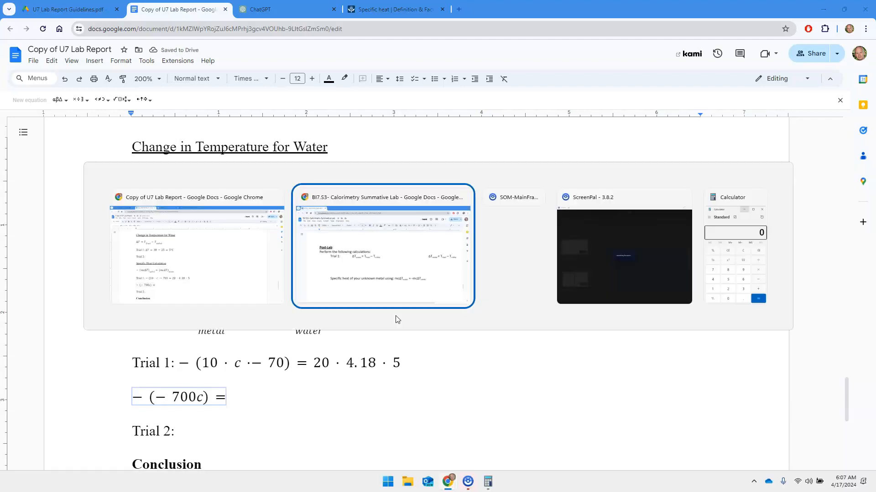
text(20*4.18*5)
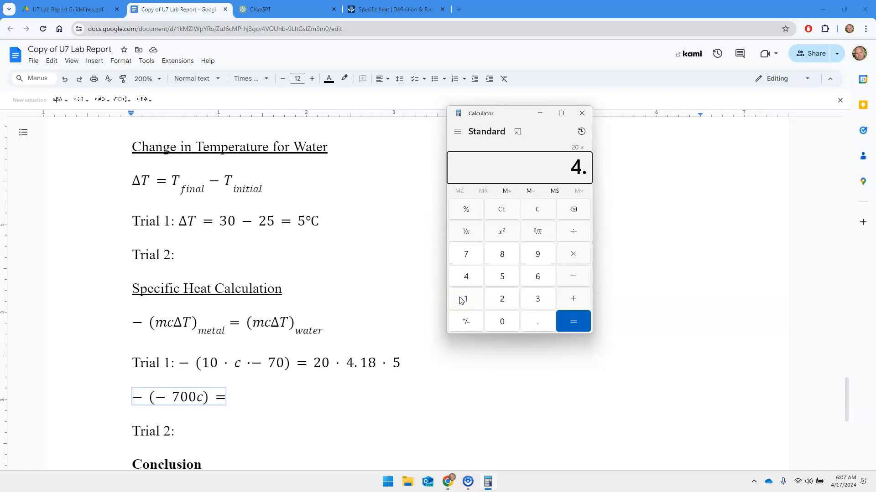
key(Return)
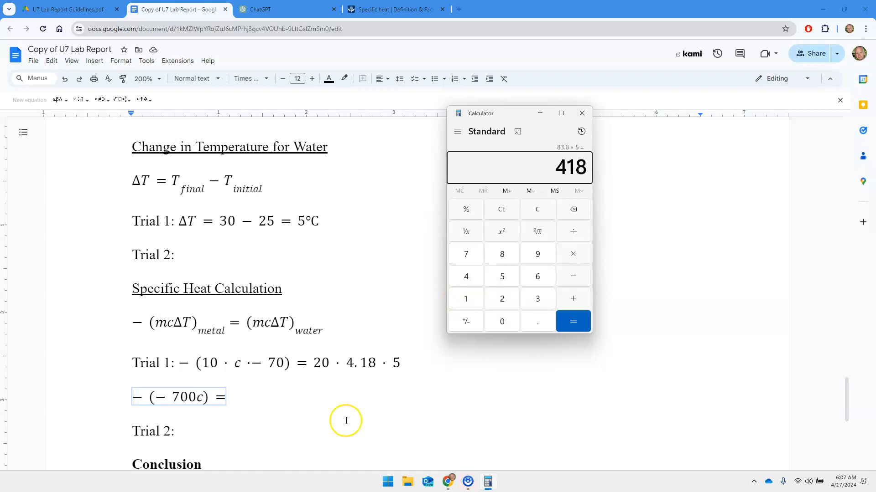
click(224, 398)
text(418)
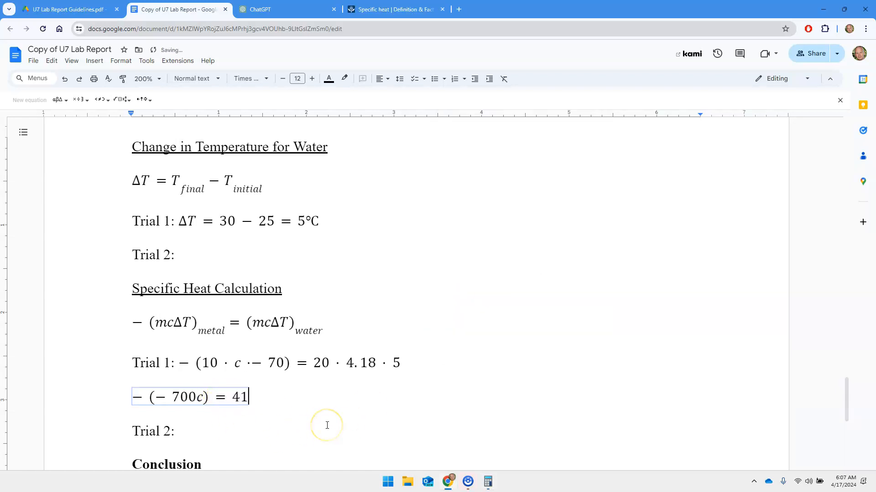
Step: Add the simplified equation 700c = 418 on a new line below −(−700c) = 418
key(Return)
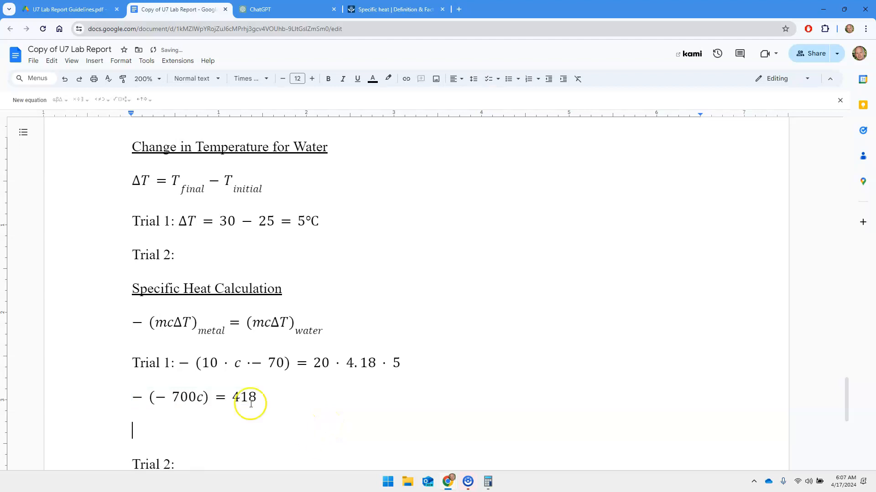
scroll(242, 388, down, 1)
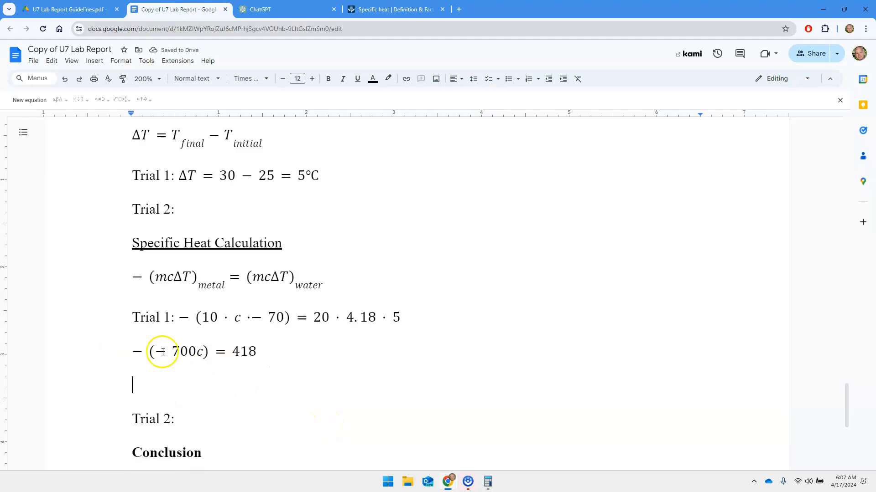
drag(134, 351, 160, 352)
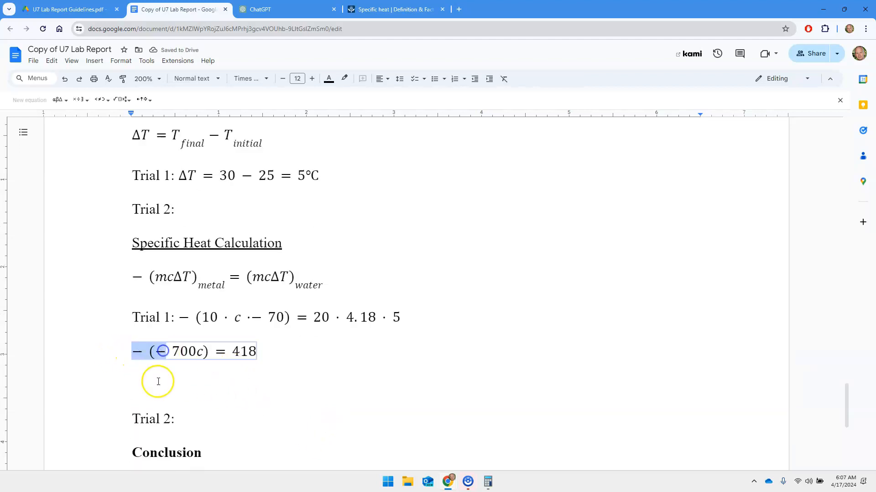
click(156, 381)
click(38, 108)
text(700c = 418)
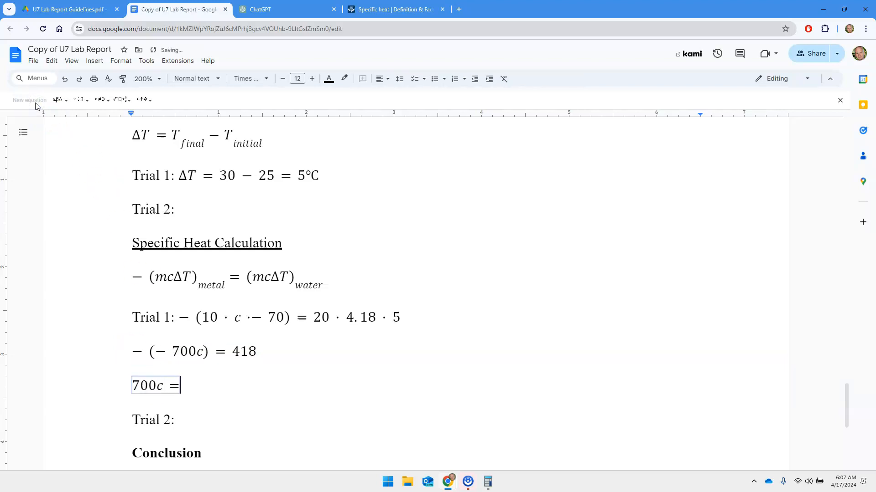
click(224, 384)
Step: Divide 418 by 700 in Calculator and add the equation c = 0.517 on a new line in the report
click(488, 481)
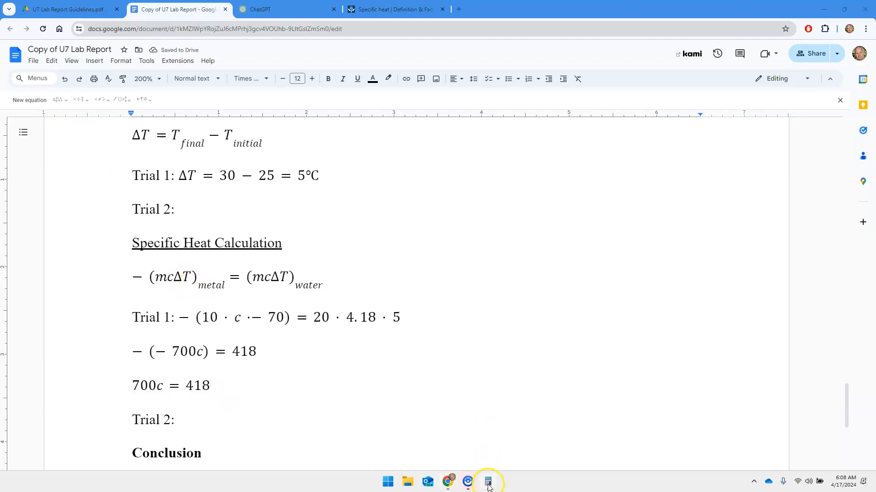
text(/700)
key(Return)
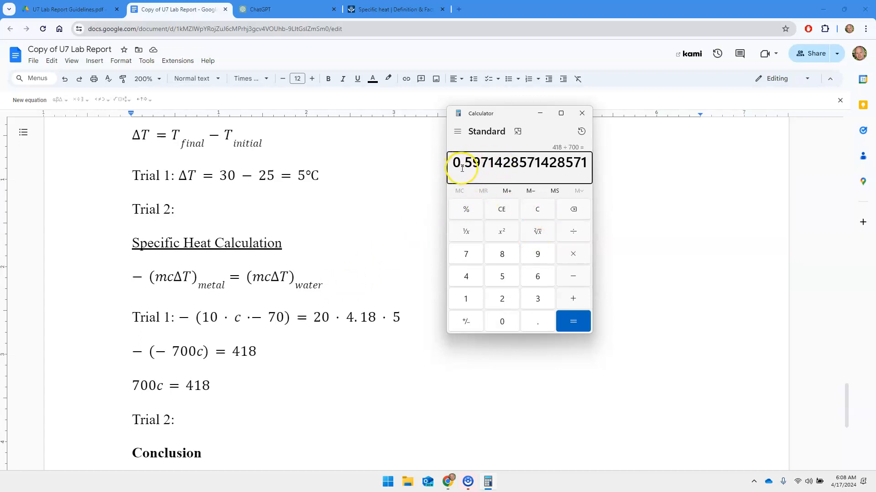
click(242, 388)
key(Return)
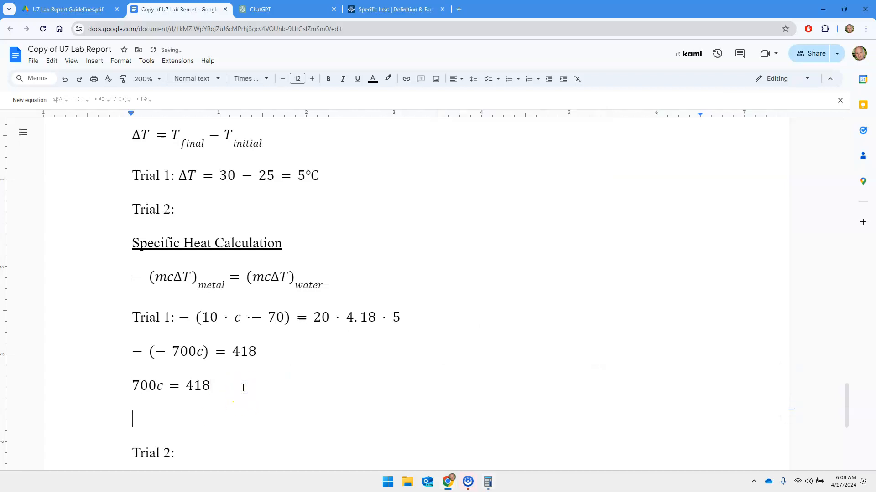
click(23, 101)
text(c = 0.517)
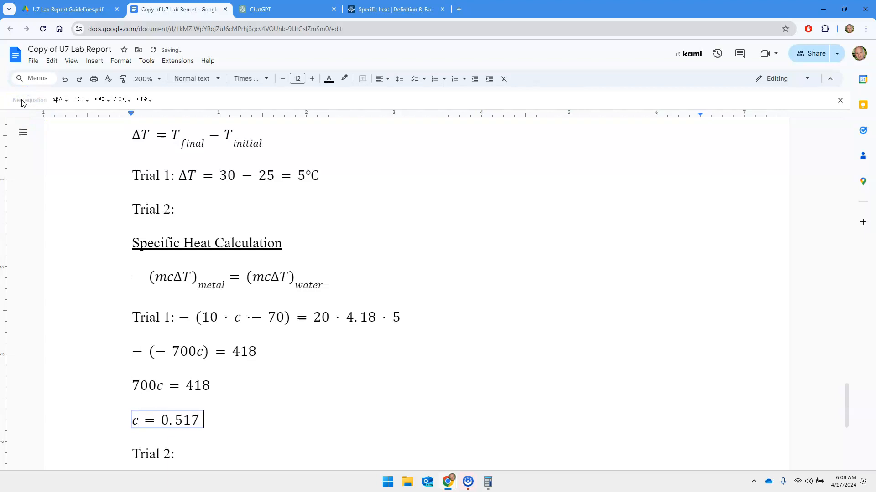
Step: Add the units J/g · ℃ after 0.517, finding the ℃ symbol by searching the special characters for "deg"
text( J/g)
click(79, 100)
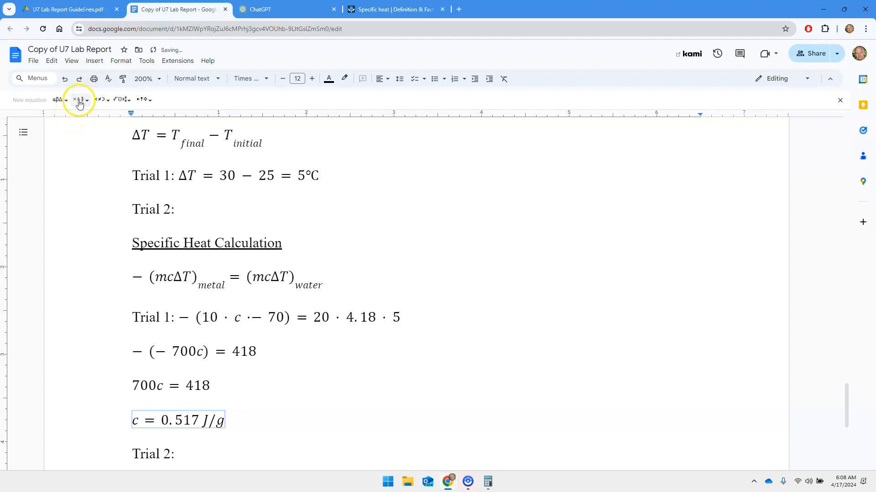
click(95, 118)
click(94, 61)
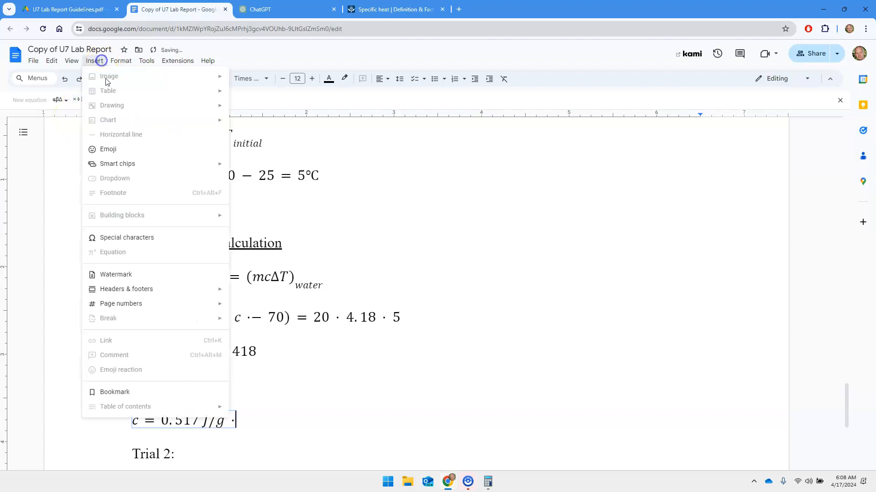
click(119, 236)
click(536, 169)
text(deg)
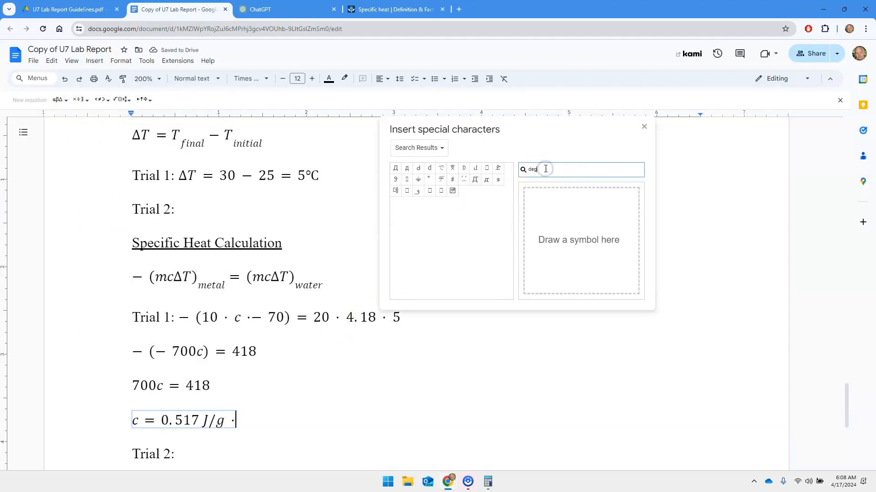
click(395, 168)
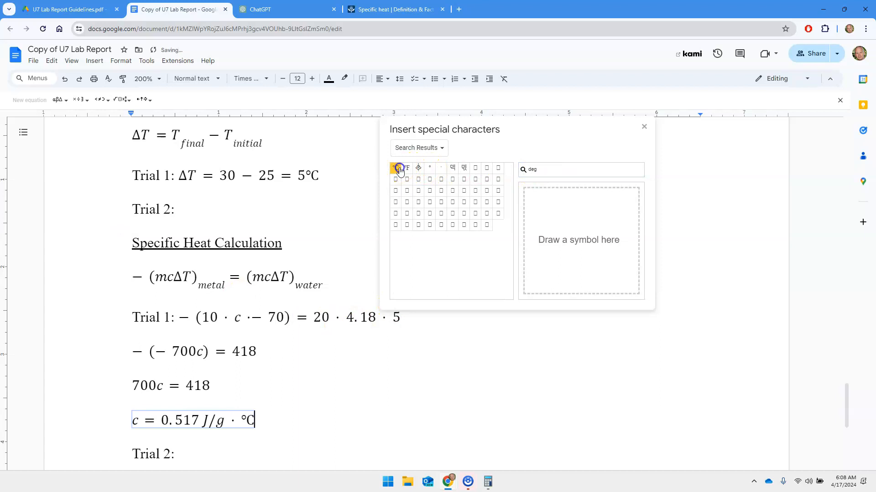
click(642, 127)
Step: Try to make the Trial 1 answer c = 0.517 J/g · ℃ bold
drag(262, 424, 137, 422)
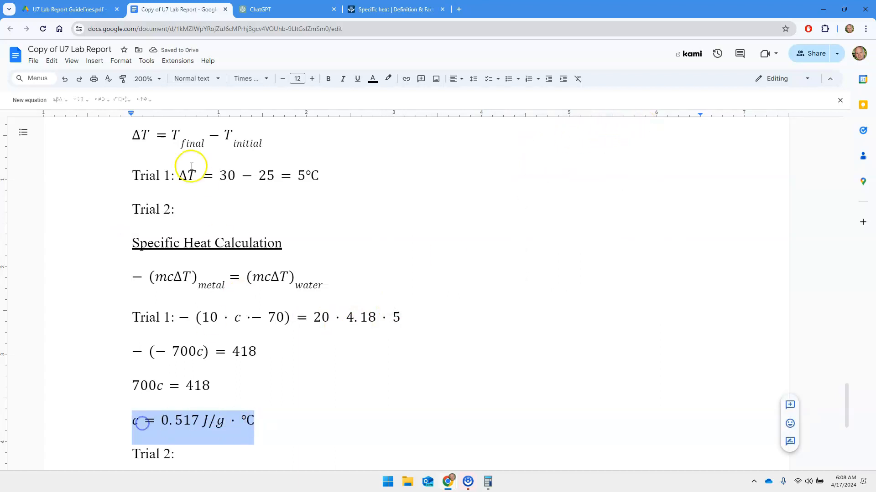
click(329, 80)
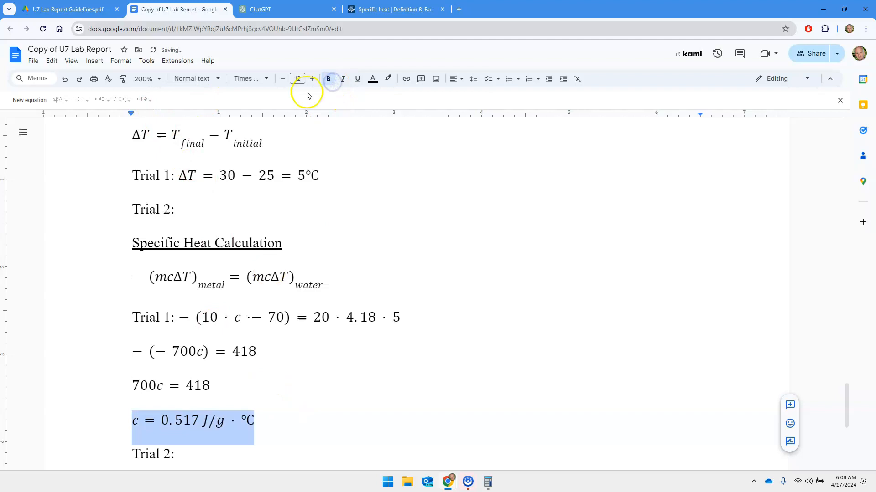
click(287, 423)
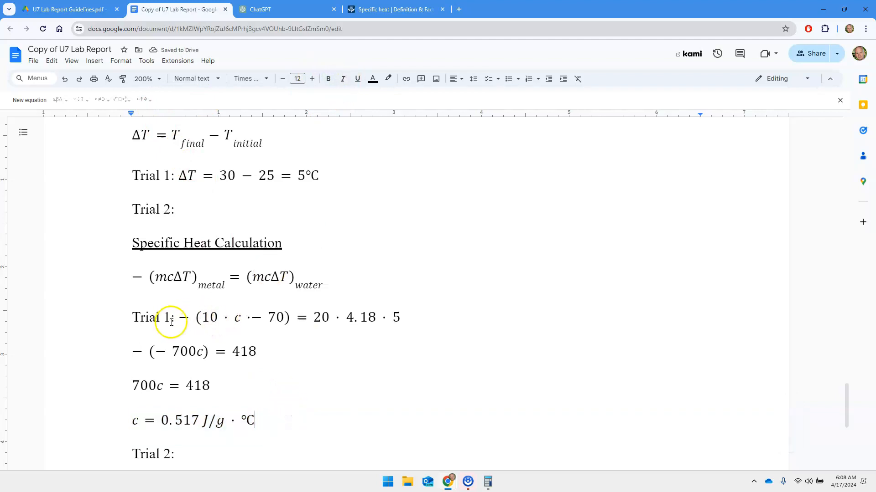
Step: Move the first Trial 1 specific heat equation onto its own line below the Trial 1 label
scroll(181, 318, down, 3)
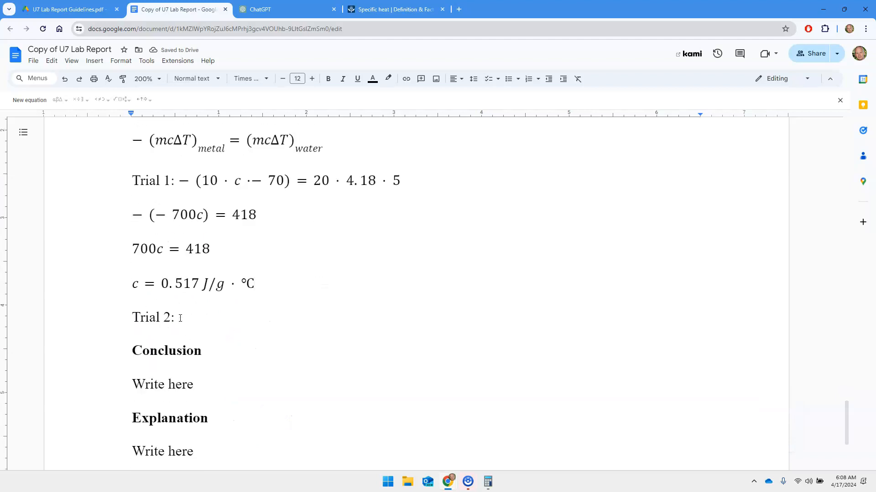
click(180, 182)
key(Return)
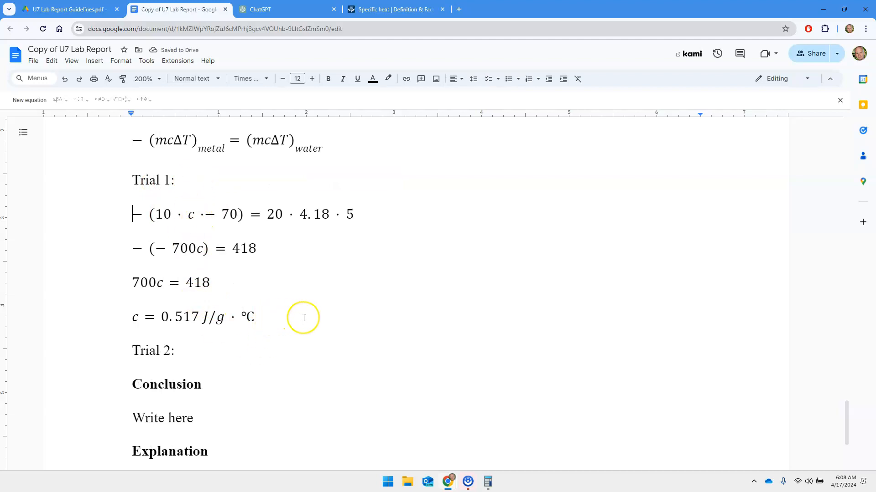
Step: Indent the four Trial 1 specific heat equation lines by one level beneath the Trial 1 label
drag(303, 315, 112, 225)
click(563, 80)
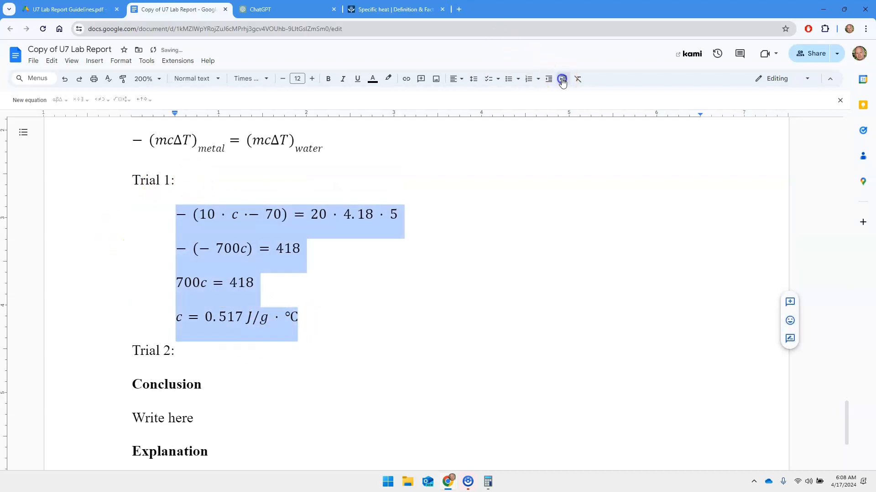
click(366, 327)
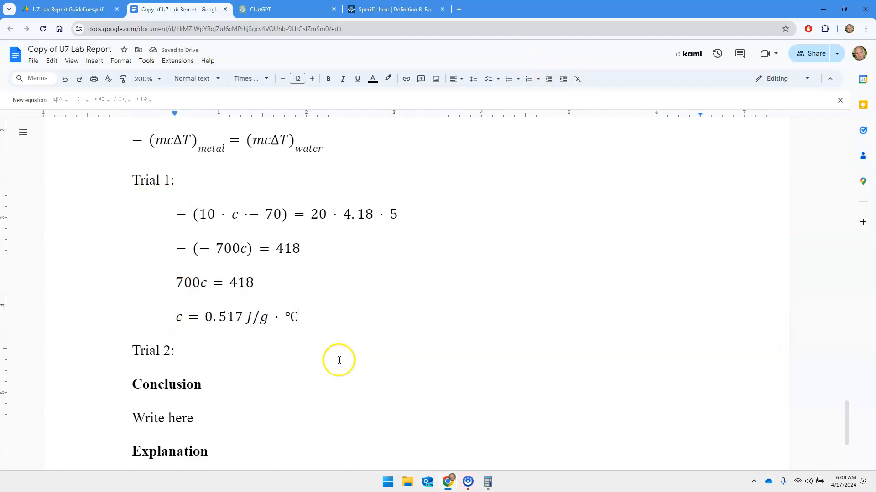
drag(287, 316, 172, 231)
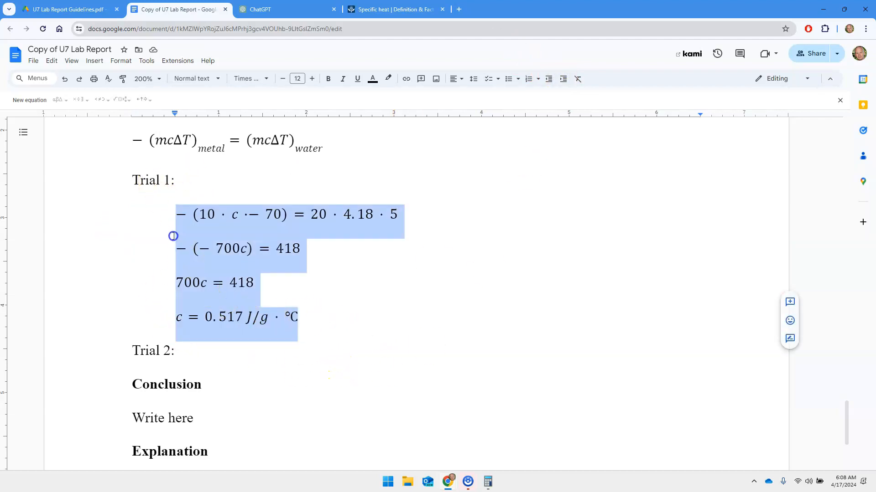
Step: Remove the indent from the four Trial 1 specific heat equation lines
click(548, 79)
click(317, 310)
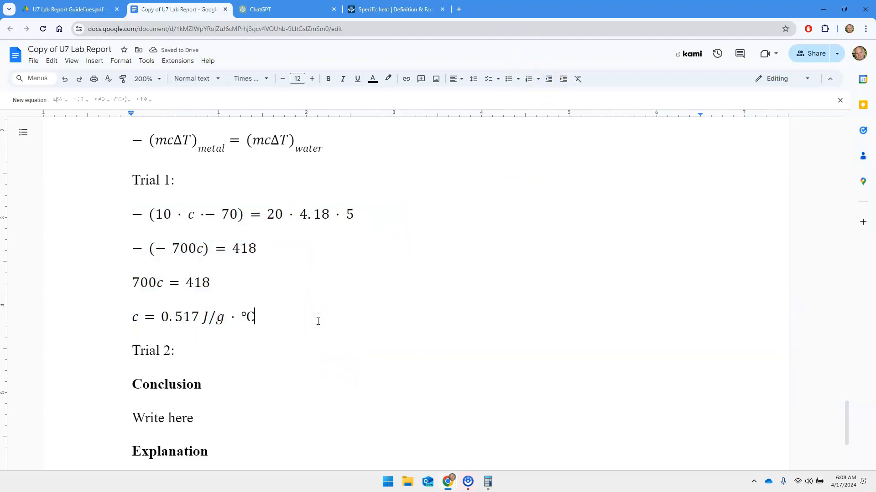
scroll(318, 322, up, 2)
scroll(317, 323, down, 1)
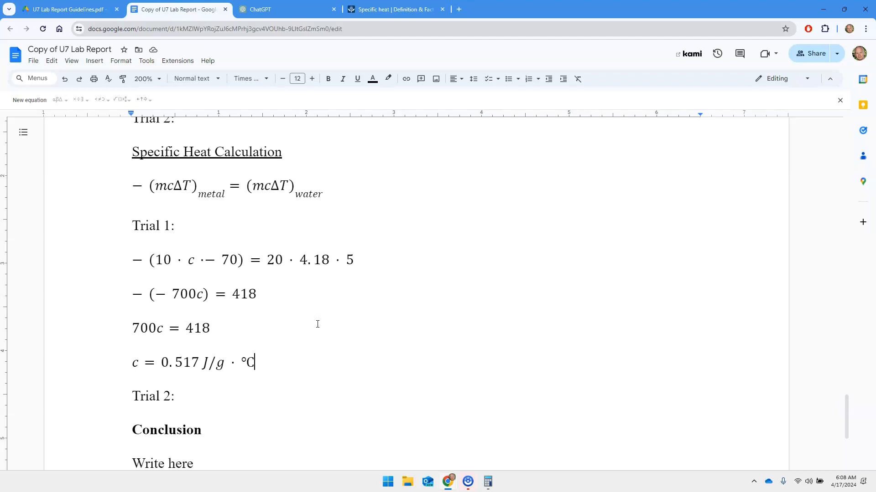
scroll(278, 326, down, 2)
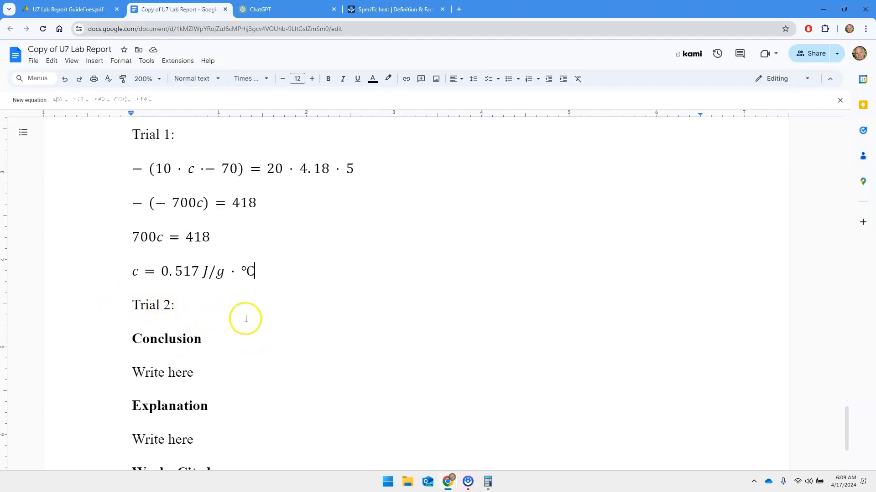
scroll(268, 319, up, 1)
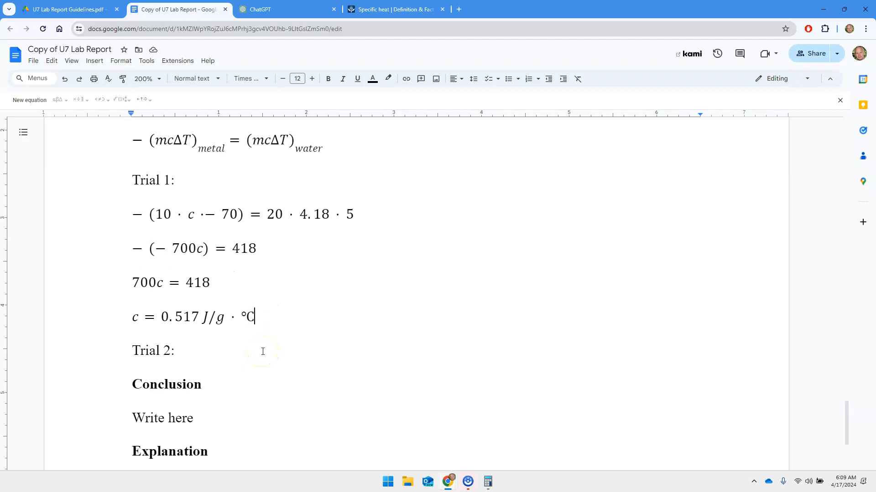
Step: Check the Calculations requirements in the lab guidelines and add an "Average:" line below Trial 2 in the specific heat calculation
click(59, 9)
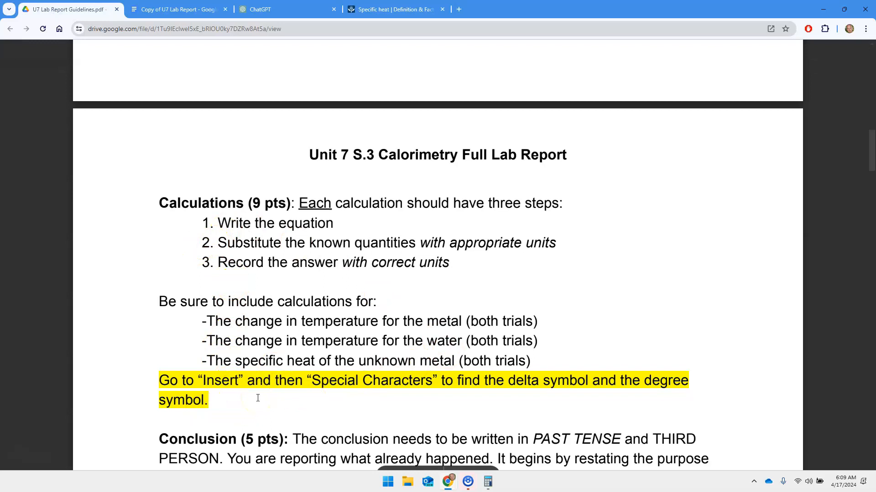
click(166, 13)
click(237, 352)
key(Return)
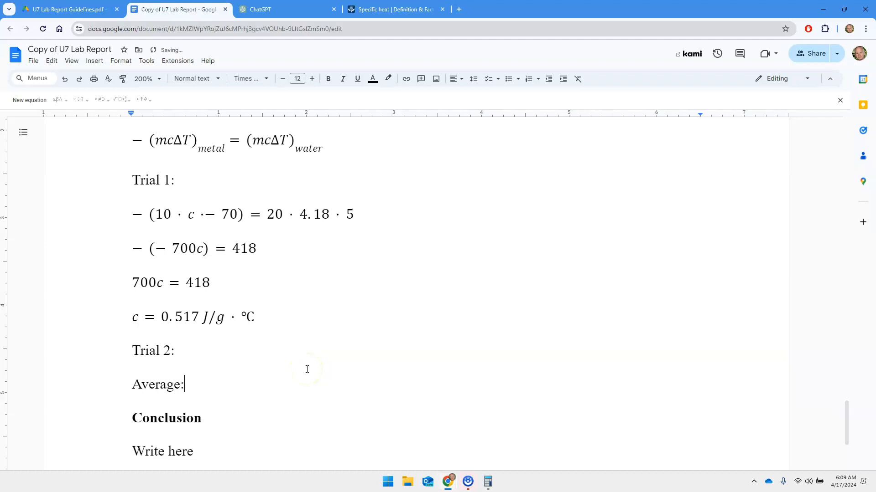
Step: Insert the equation (c from trial 1 + c from trial 2) / 2 = after the "Average:" label
click(197, 383)
click(206, 358)
click(237, 386)
click(31, 100)
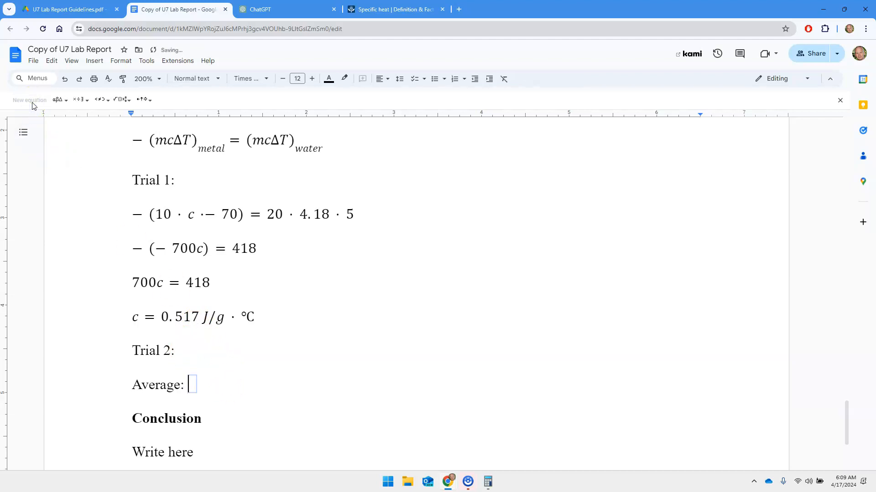
text((c from trial 1)
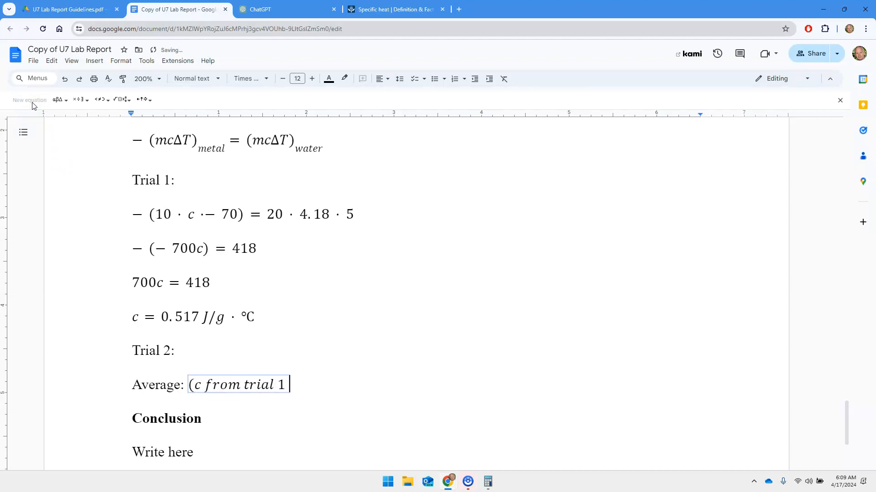
text( + c from tria)
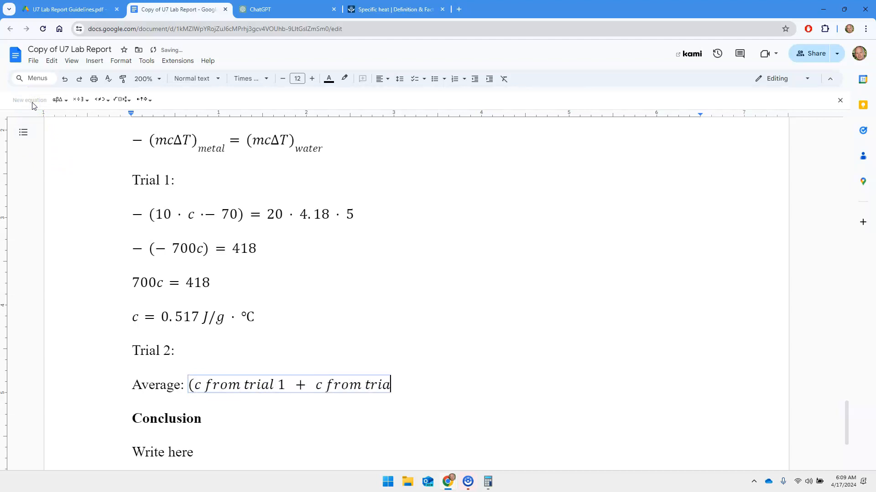
text(l 2) / 2 =)
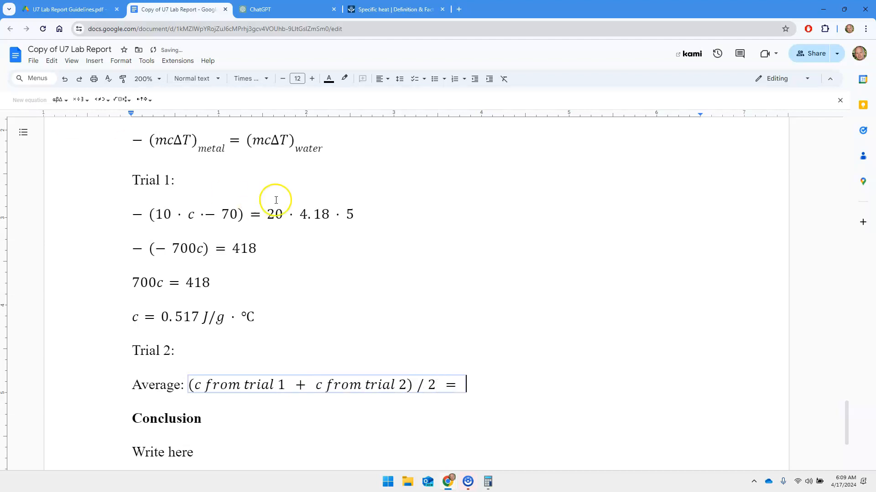
click(453, 297)
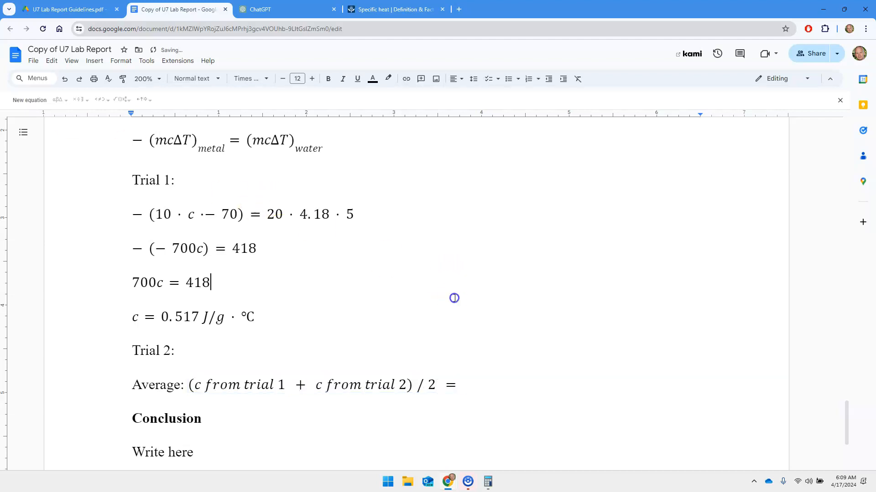
click(469, 386)
Step: Consult the Conclusion guidelines and replace the Conclusion placeholder with "The purpose of this investigation was to identify an unknown metal using calorimetry."
scroll(79, 265, down, 4)
click(79, 265)
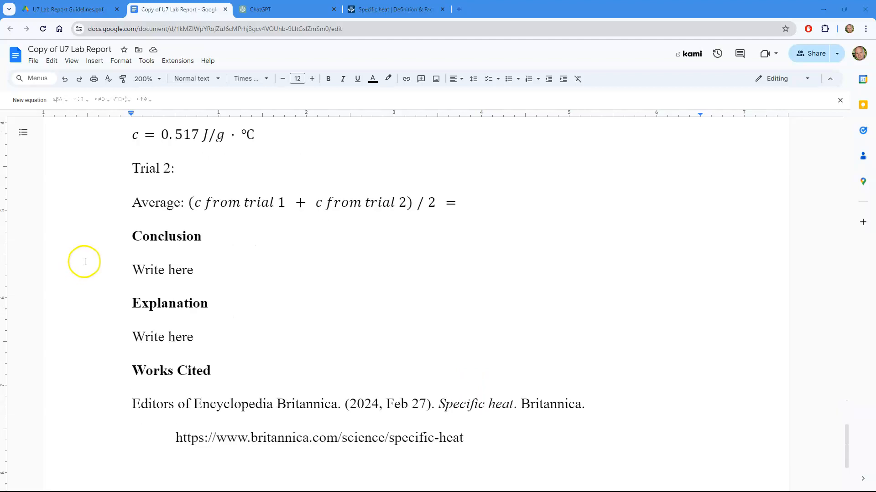
click(73, 9)
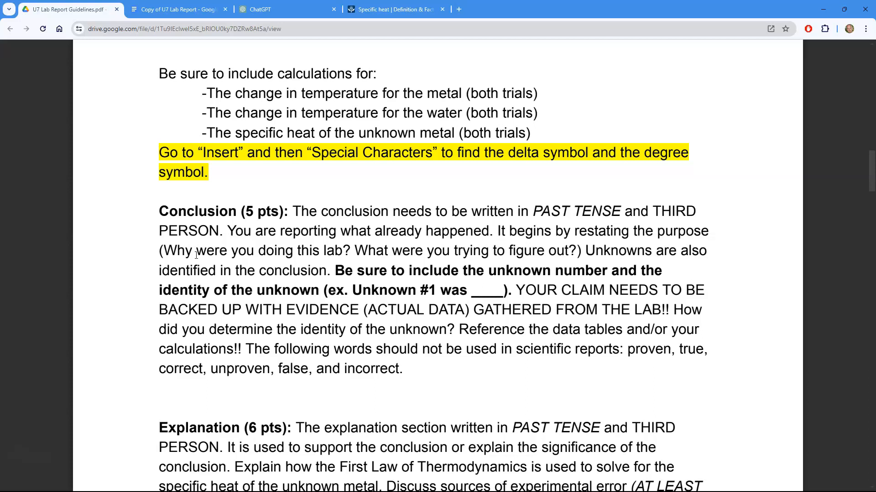
click(168, 14)
drag(161, 280, 117, 276)
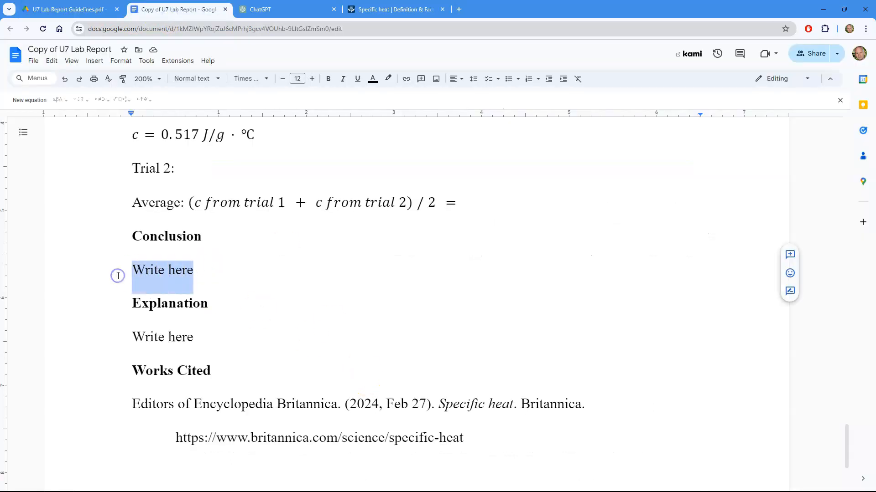
text(The purpose of this investigation was to identify an unknown metal using calorimetry.)
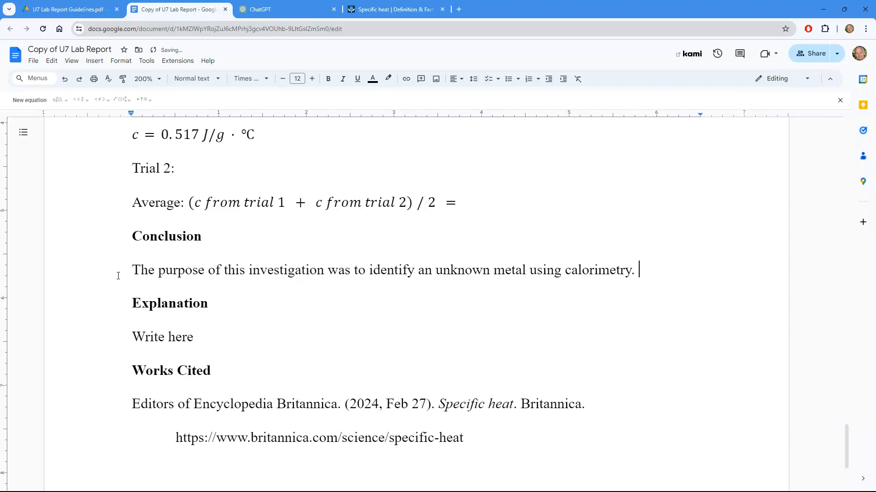
Step: Continue the Conclusion with "The average specific heat value of the unknown metal was calculated to be 0.517 J/g"
scroll(133, 272, up, 3)
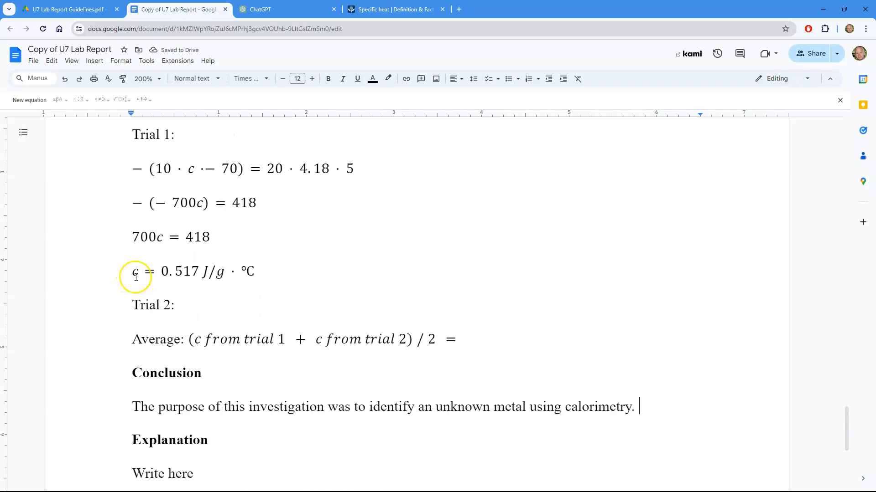
drag(268, 269, 147, 273)
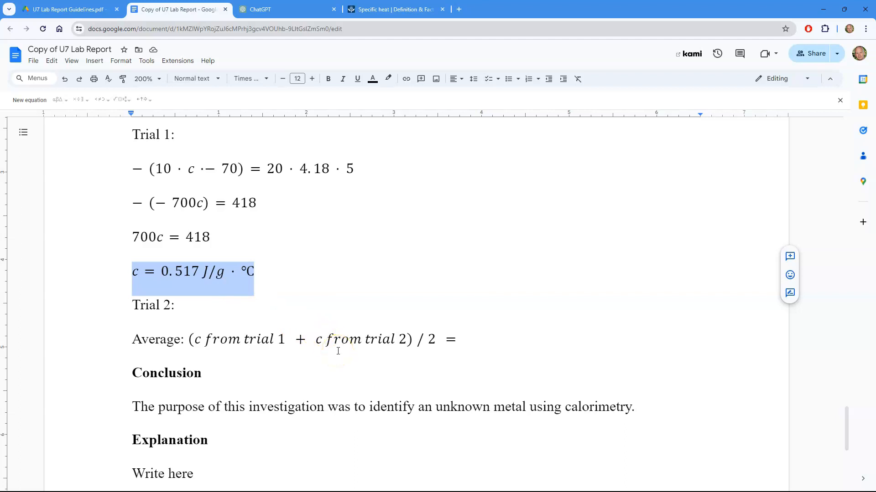
click(655, 407)
text(The average specific heat value of the unknown metal was )
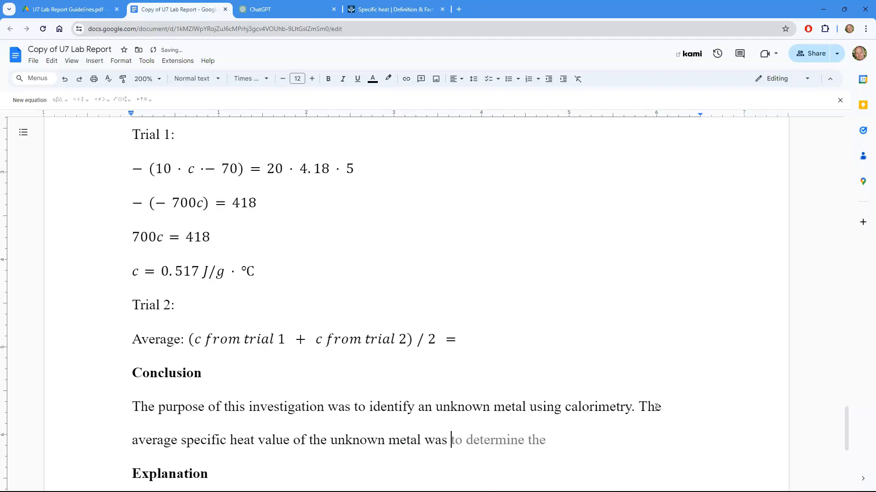
text(calculated to be )
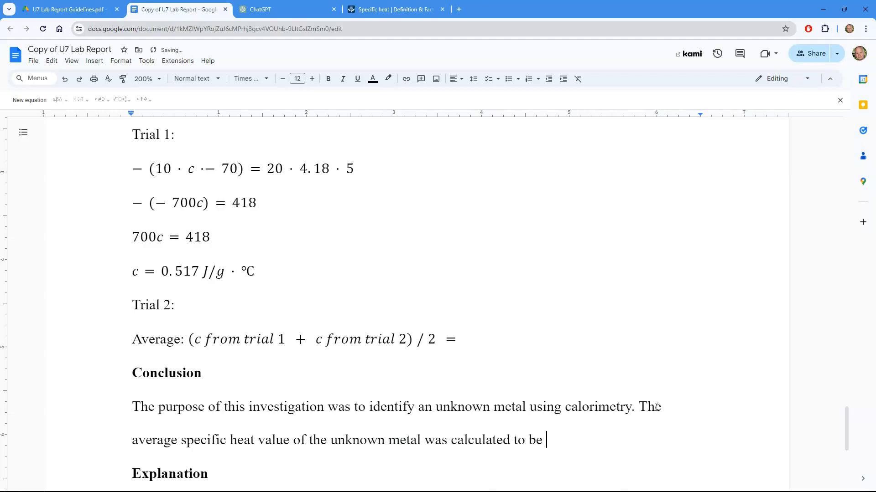
text(0.517 J/g)
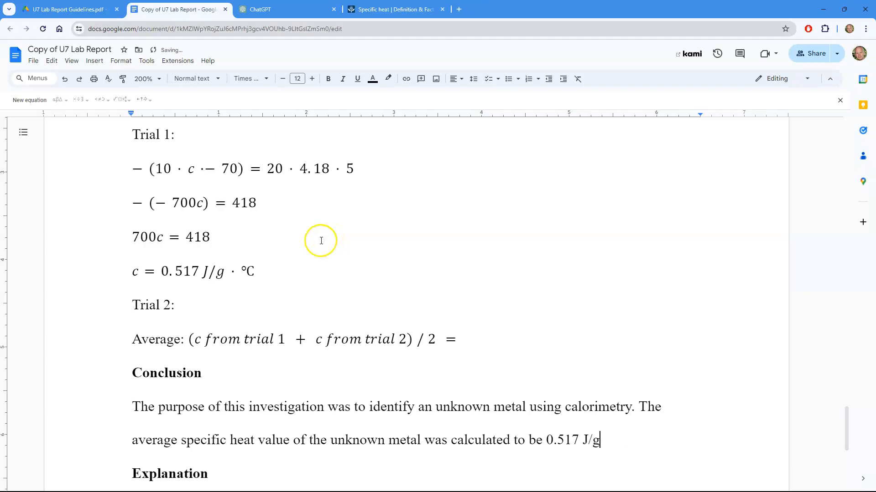
Step: Complete the unit after 0.517 J/g with the special characters · and ℃, searching "dot" and "deg", and end the sentence with a period
click(95, 61)
click(151, 237)
click(554, 169)
text(dot)
click(498, 190)
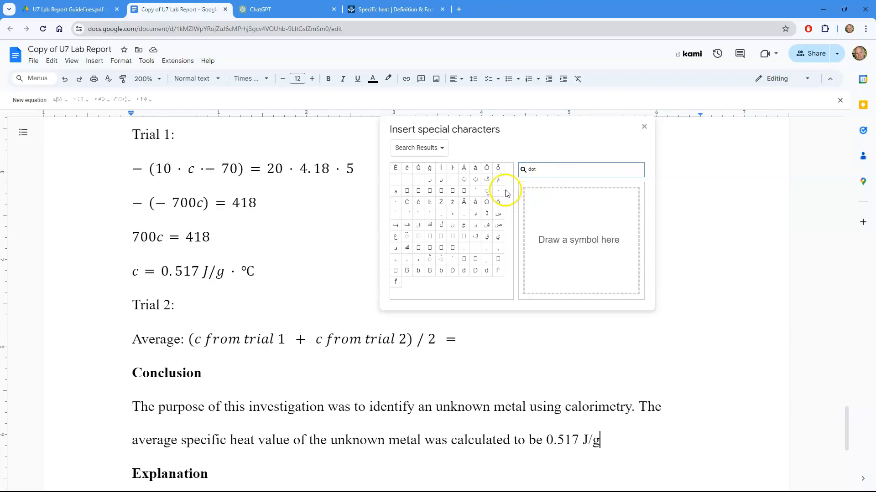
double_click(546, 170)
text(deg)
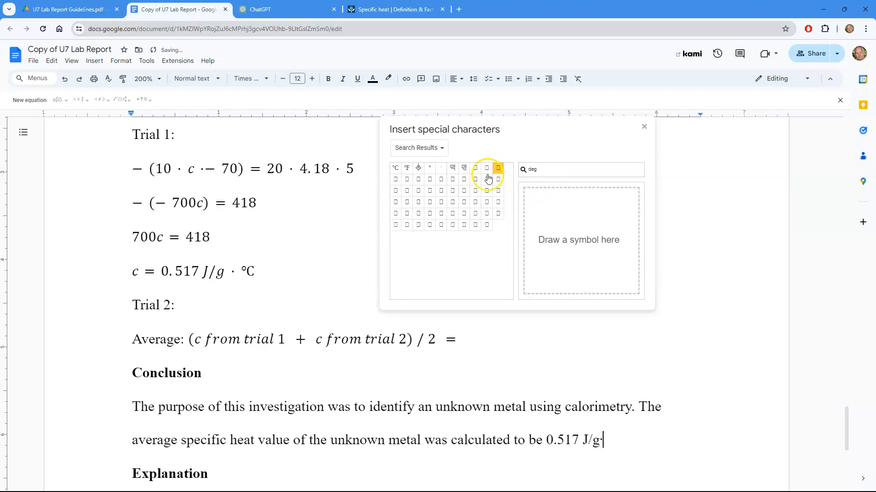
click(393, 175)
click(644, 126)
text(.)
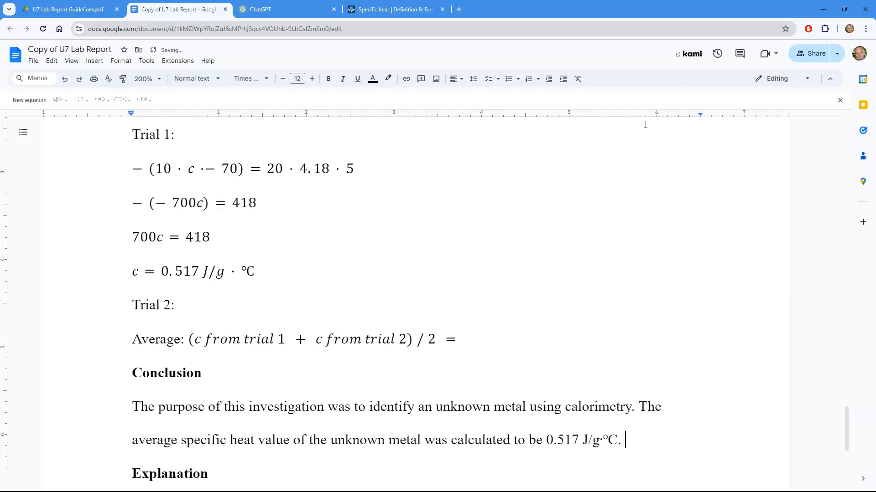
Step: Compare the calculated specific heat with the aluminum and nickel values in the Specific Heat Capacities of Various Metals table
scroll(518, 219, up, 10)
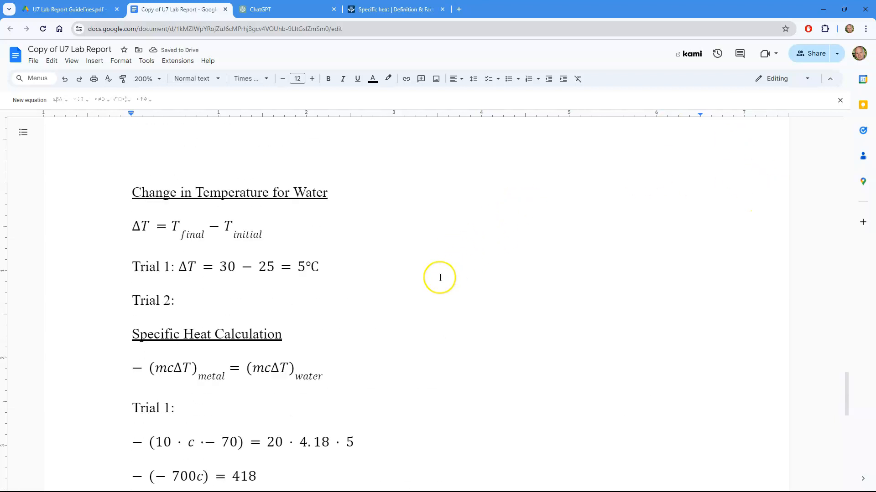
scroll(440, 278, up, 5)
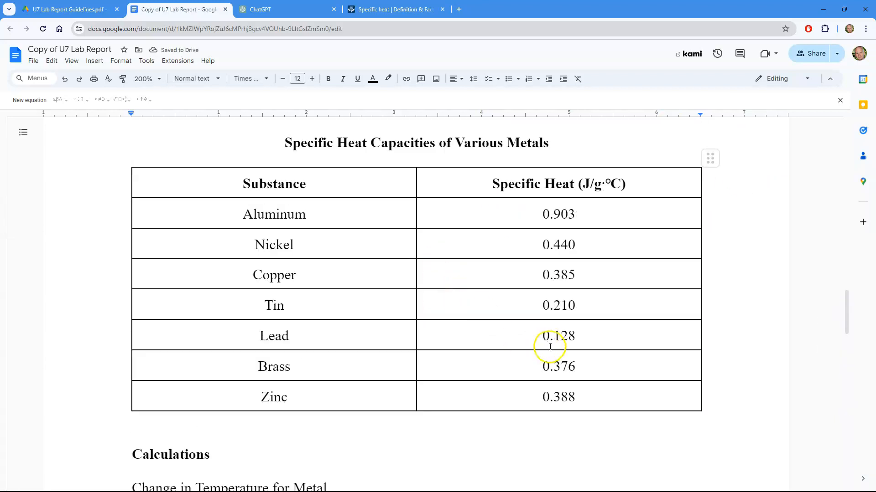
drag(264, 215, 576, 240)
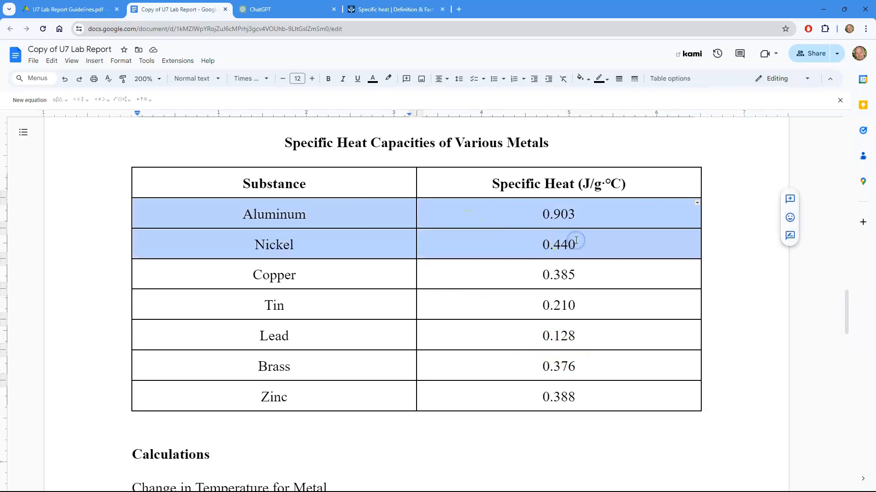
drag(577, 241, 585, 243)
scroll(585, 243, down, 20)
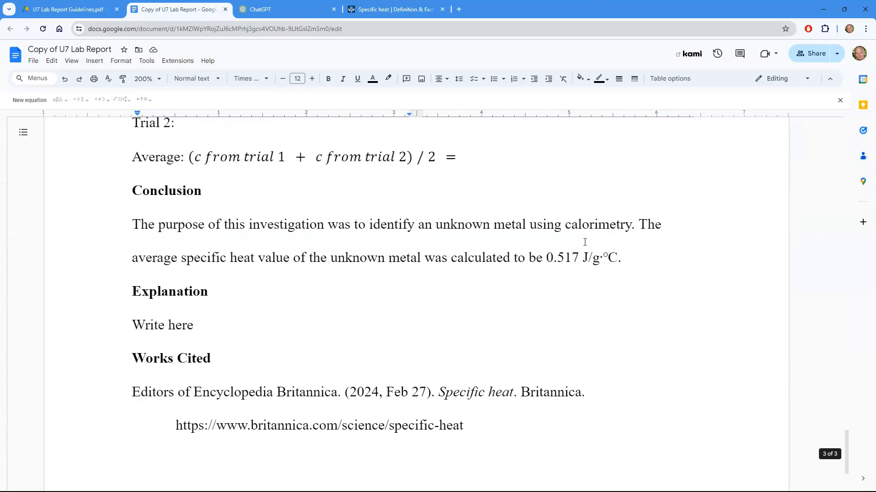
scroll(584, 242, down, 2)
scroll(584, 241, up, 6)
scroll(588, 255, down, 2)
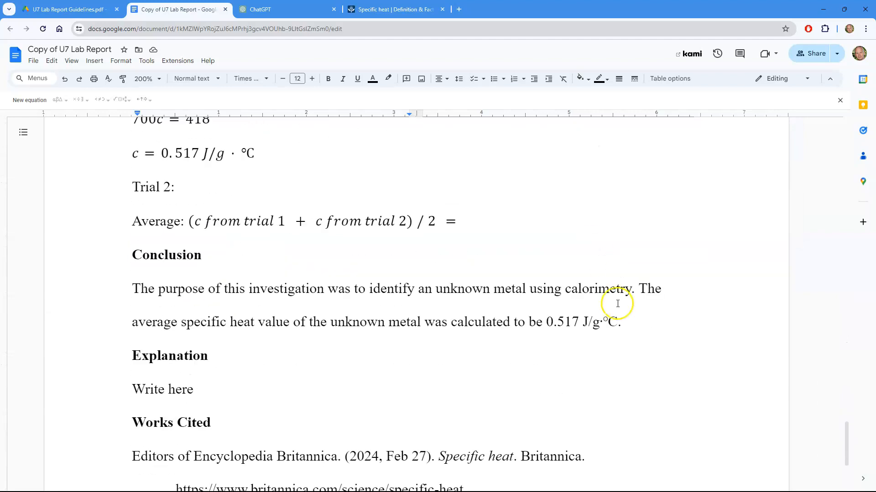
Step: Continue the Conclusion with "According to the data table, nickel had the closest specific heat value of 0.440"
click(631, 324)
text(Accor)
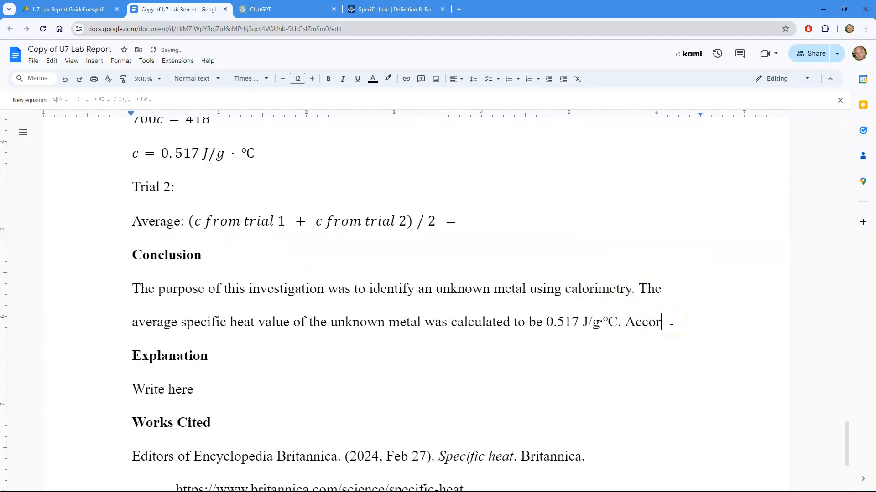
text(ding to the datya)
key(BackSpace)
key(BackSpace)
text(a table, n)
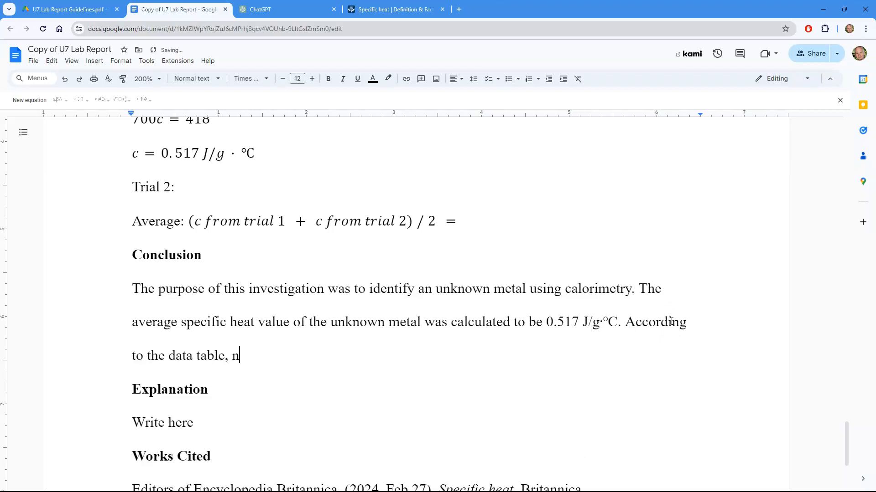
text(ickel had the cl)
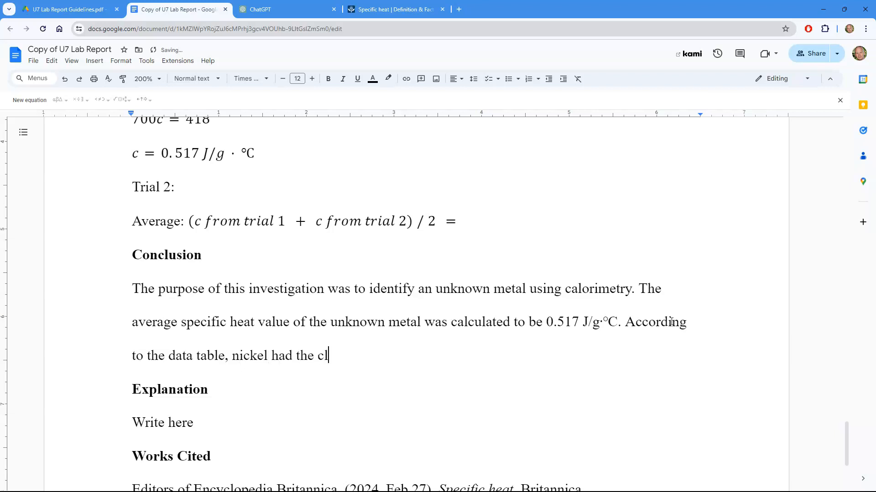
text(osest specific)
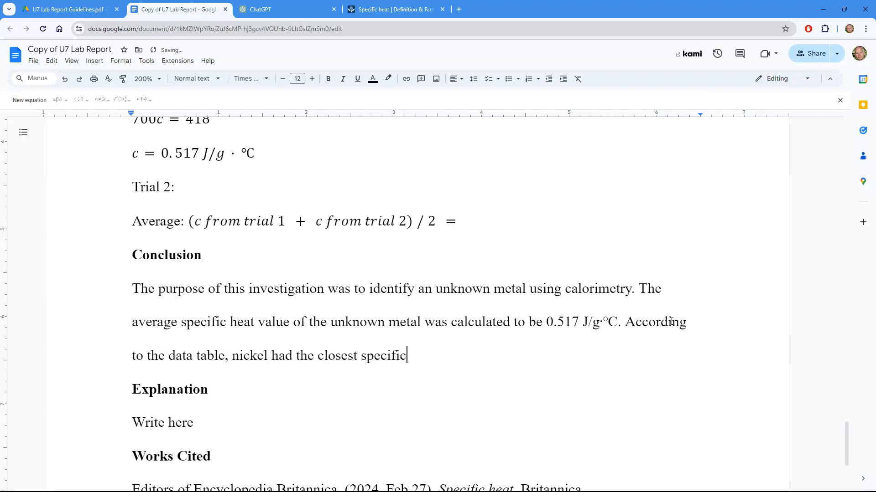
text( heat value of )
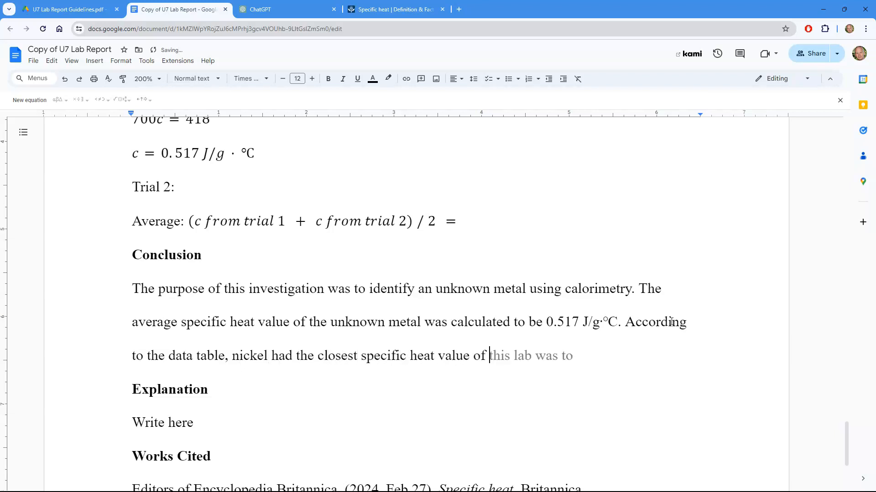
text(0.440)
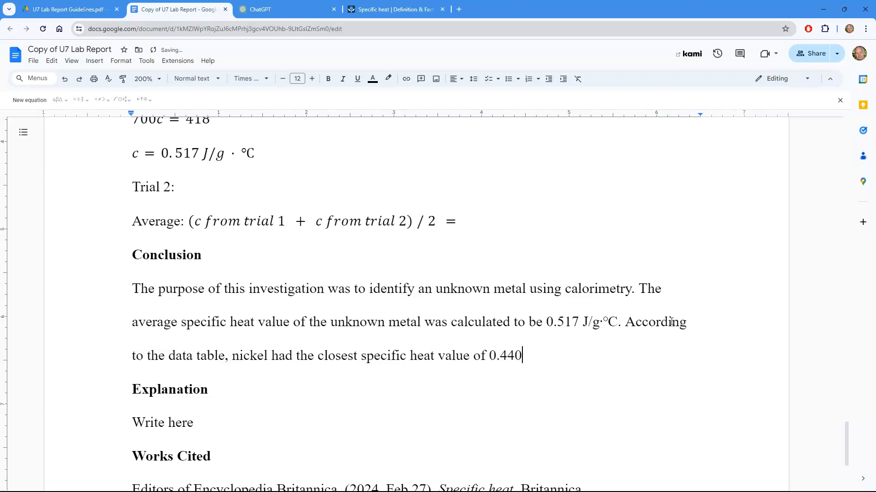
Step: Copy the unit J/g·℃ from the preceding sentence, paste it after 0.440, and end the sentence with a period
scroll(485, 236, up, 15)
scroll(485, 234, down, 10)
scroll(485, 234, down, 10)
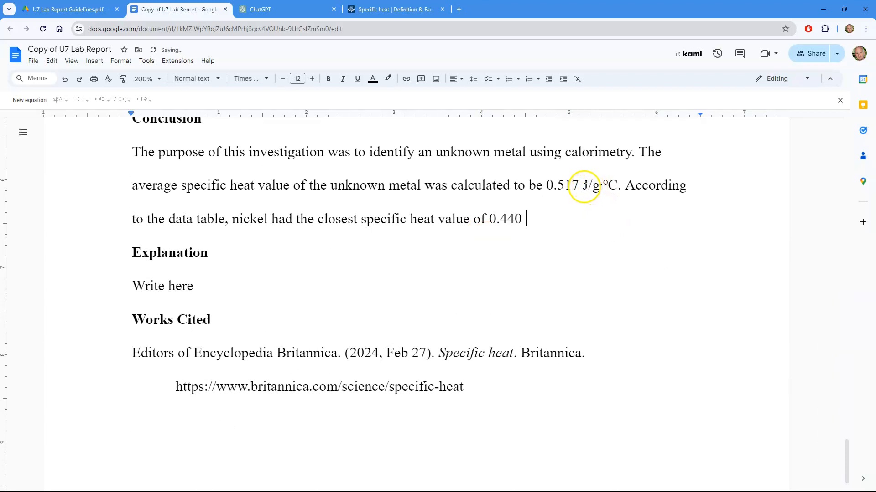
drag(582, 186, 617, 186)
key(ctrl+c)
click(577, 219)
key(ctrl+v)
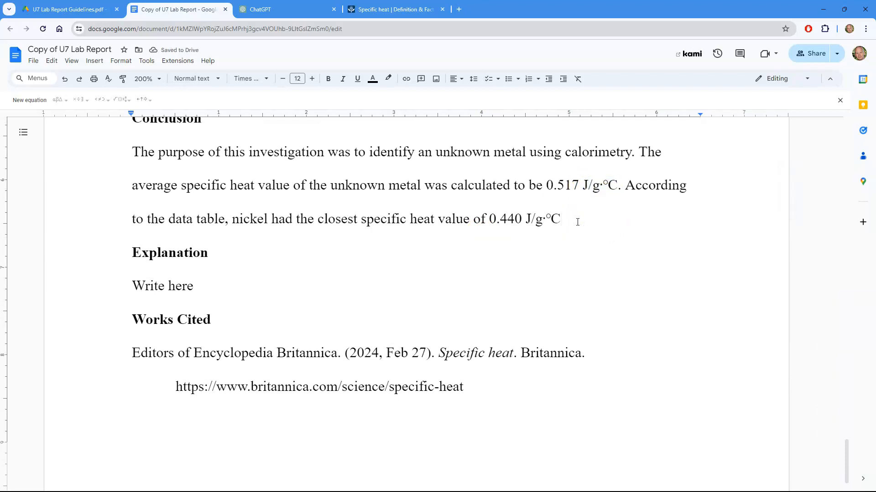
text(.)
Step: End the Conclusion with the sentence "Therefore, the unknown metal was likely nickel."
scroll(473, 299, up, 1)
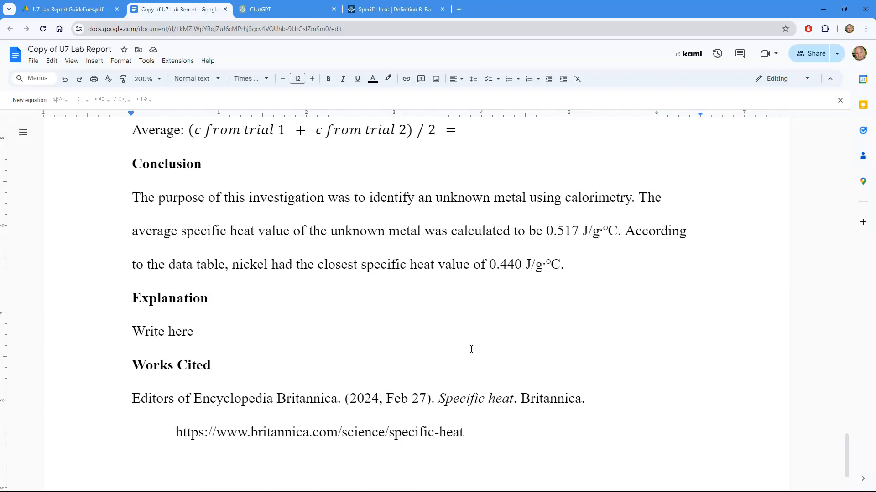
text(Therefore, the)
text( unknown metal )
text(was likely nick)
text(el.)
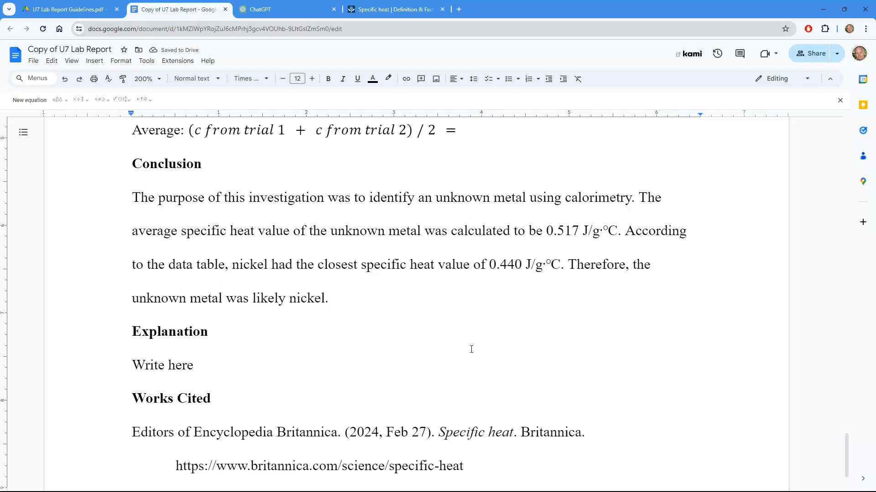
Step: Read the Explanation section of the lab report guidelines and review the metal–water heat equation under Specific Heat Calculation
click(64, 10)
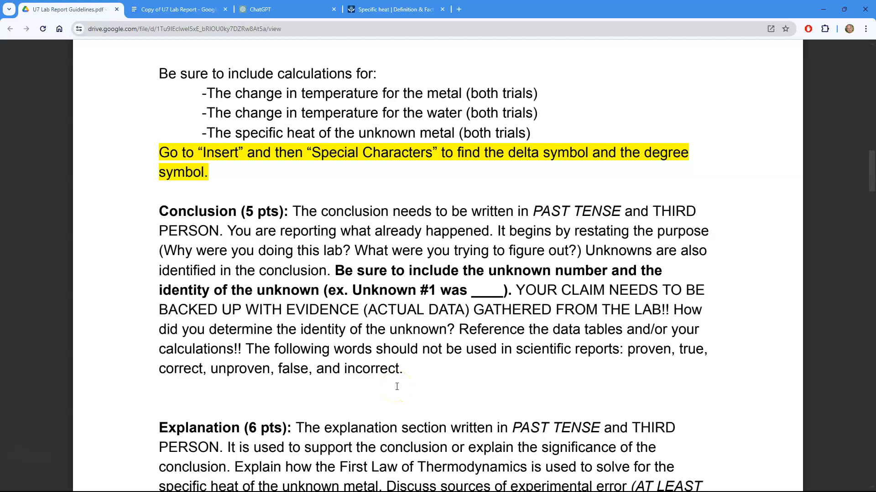
scroll(397, 385, down, 5)
click(300, 386)
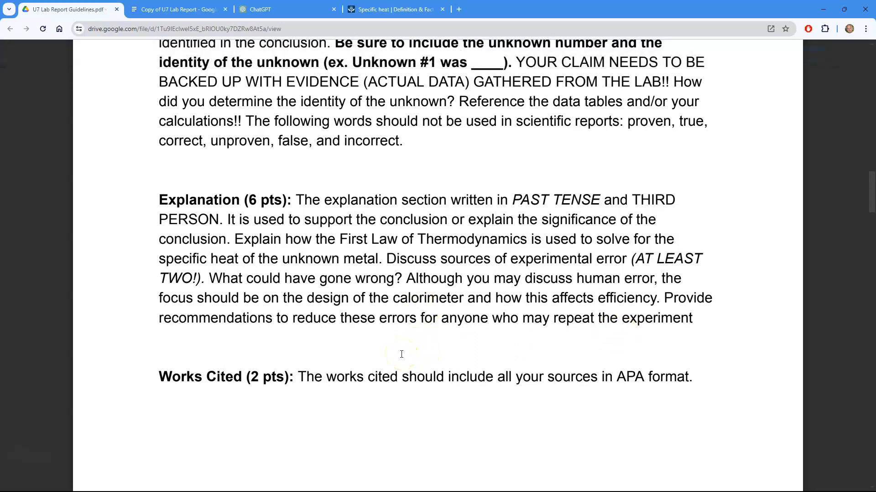
click(160, 11)
double_click(172, 361)
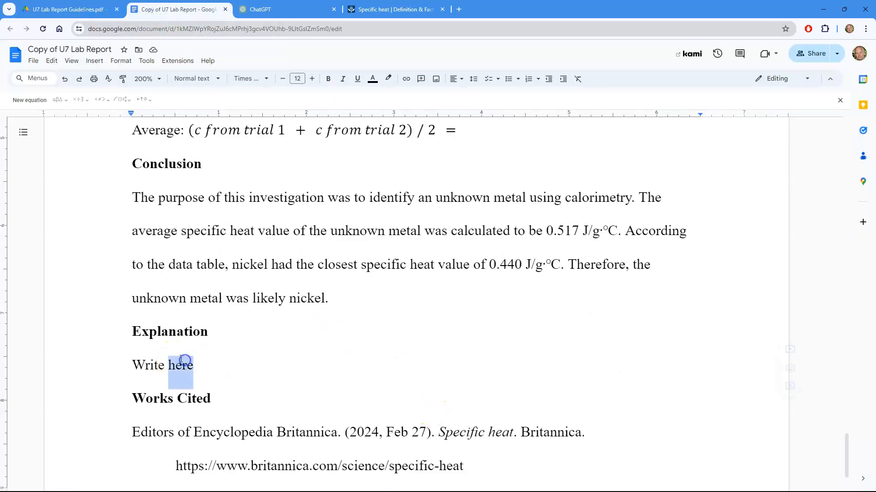
drag(173, 362, 137, 366)
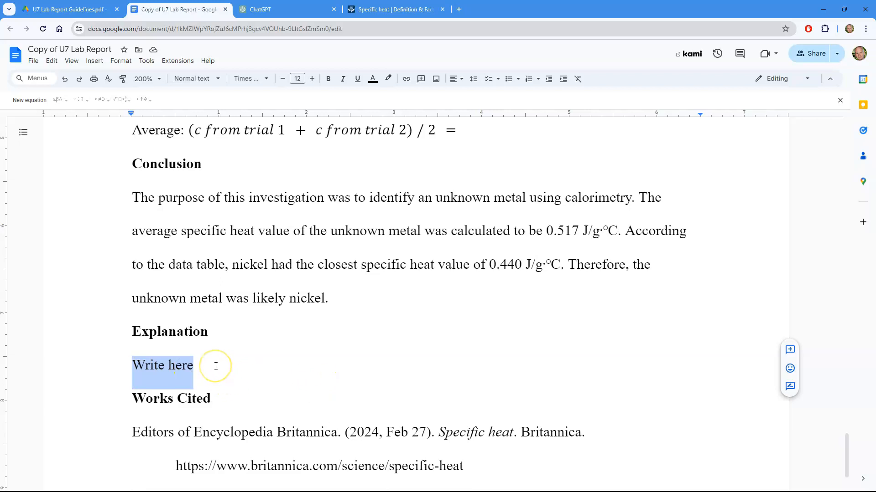
scroll(216, 366, up, 8)
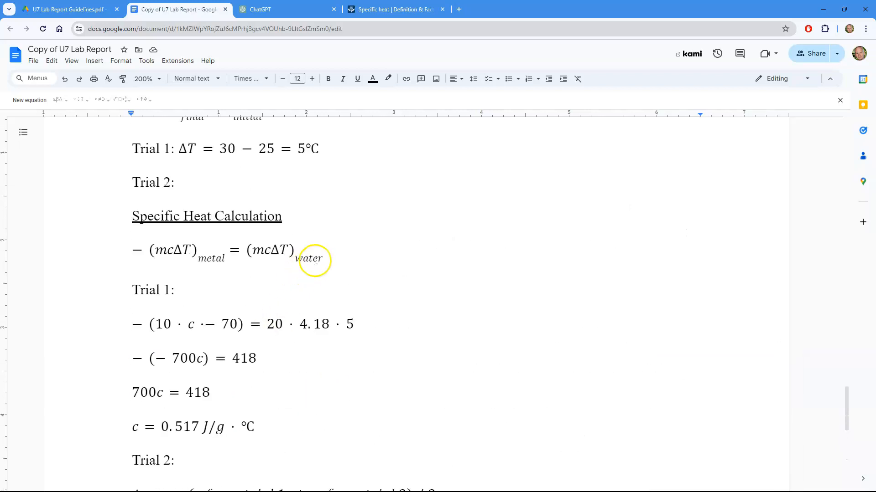
triple_click(315, 261)
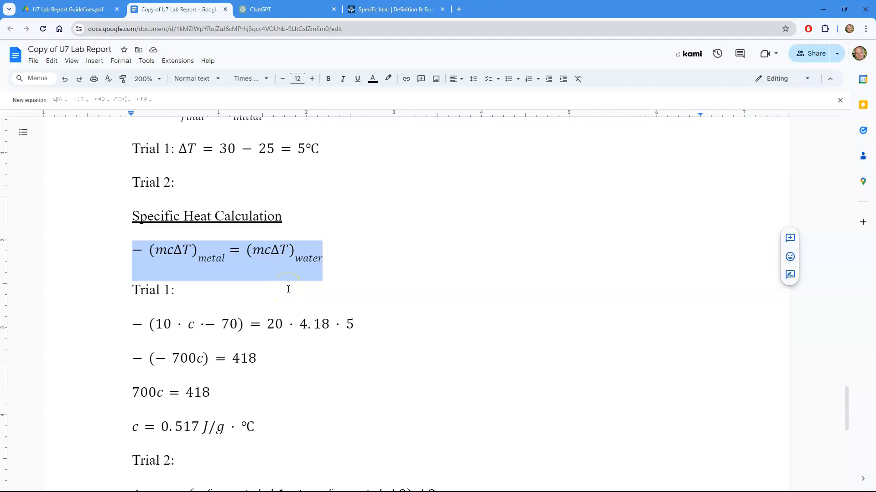
scroll(288, 289, down, 10)
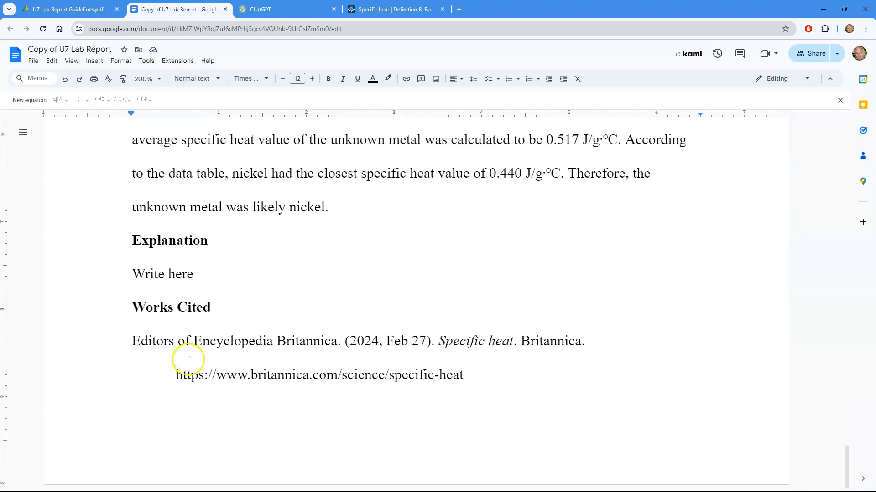
Step: Replace the "Write here" placeholder under Explanation with "Explain how energy is transferred in calorimetry."
drag(194, 274, 131, 274)
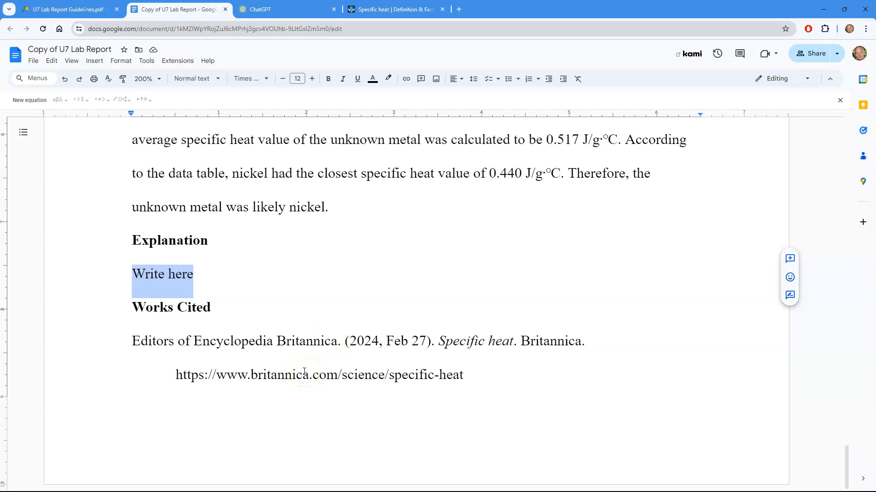
text(Explain how e)
text(nee)
text(rgy)
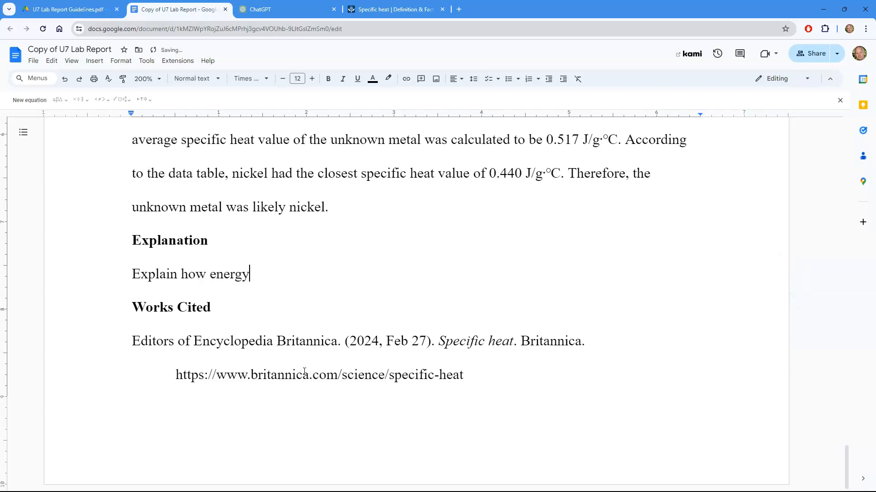
text( is transferin calrorimetry.)
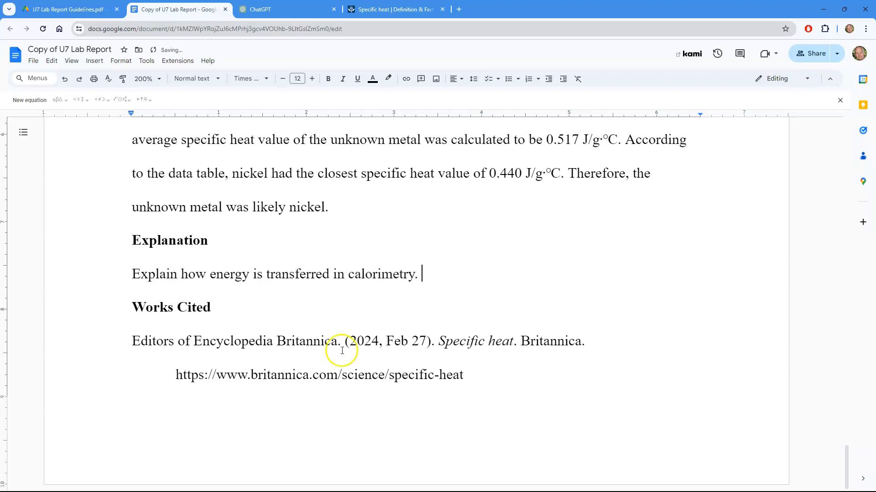
Step: Recheck the Explanation guidelines and add "How did the change in temperature help you identify the unknown metal?" to the Explanation
click(81, 9)
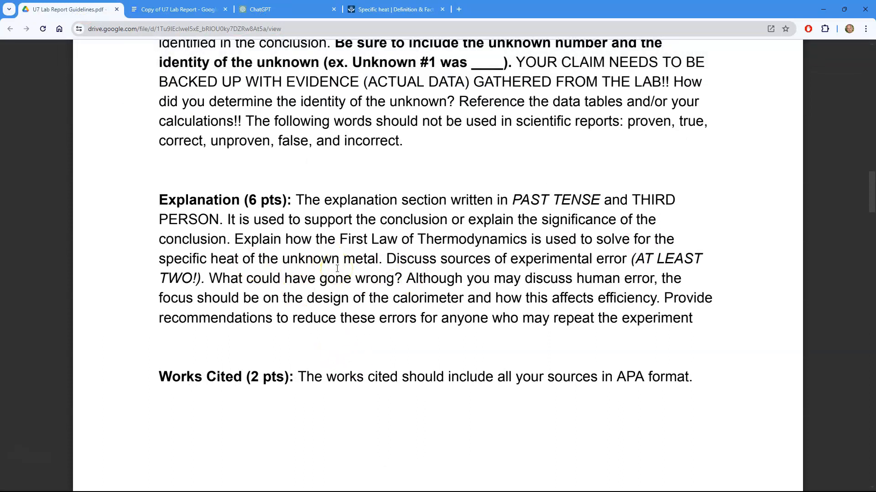
click(180, 9)
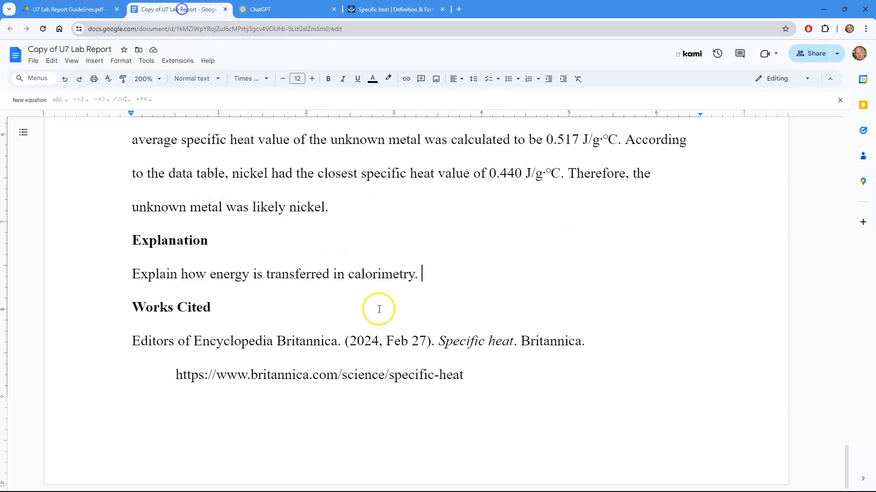
text(How did )
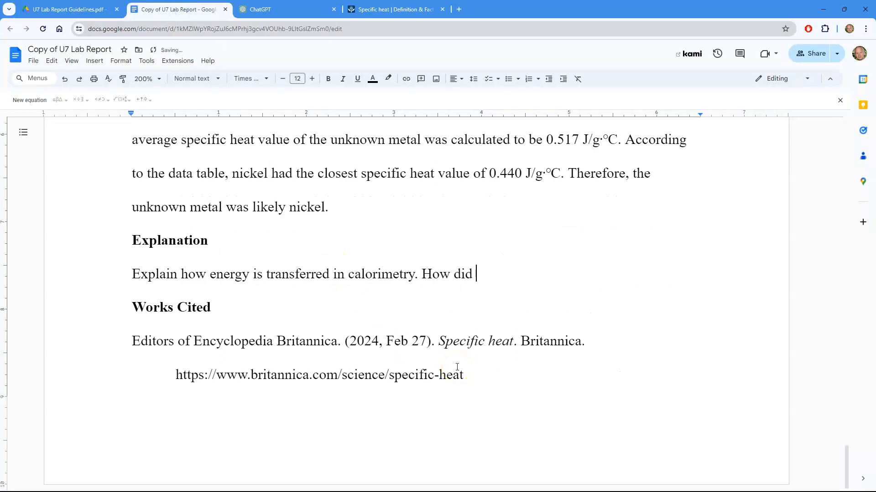
text(the change in temperature )
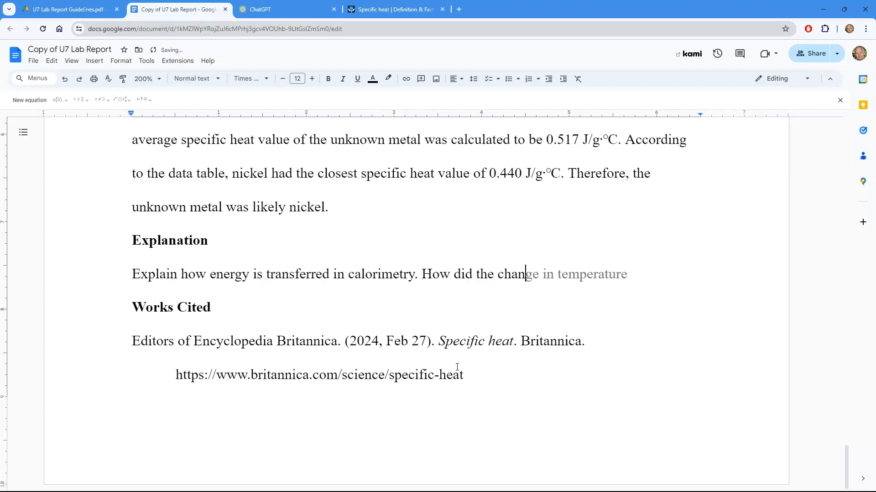
text(help you identify t)
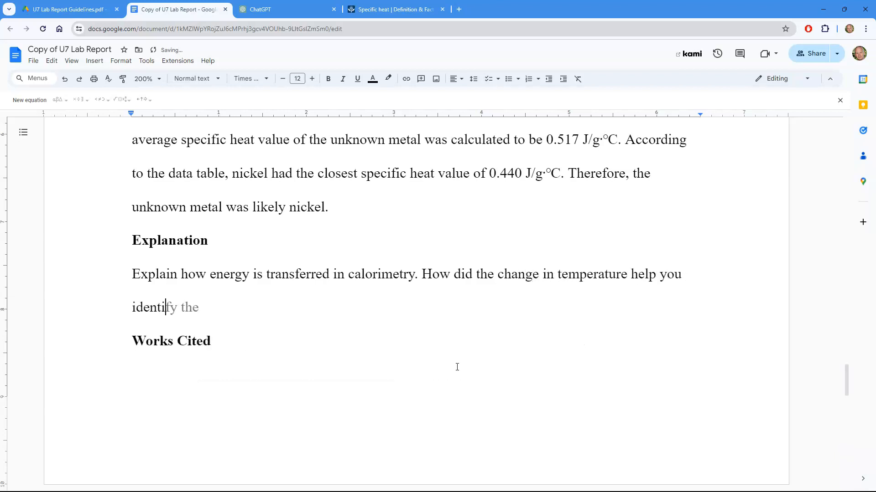
text(he unknown metal?)
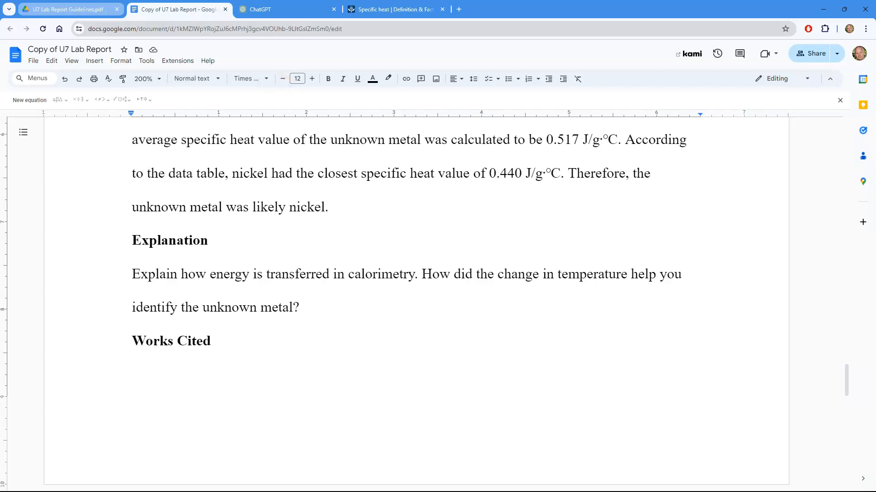
Step: Check the experimental error requirement in the guidelines, then ask ChatGPT "What are some possible sources of error in this investigation?"
click(60, 10)
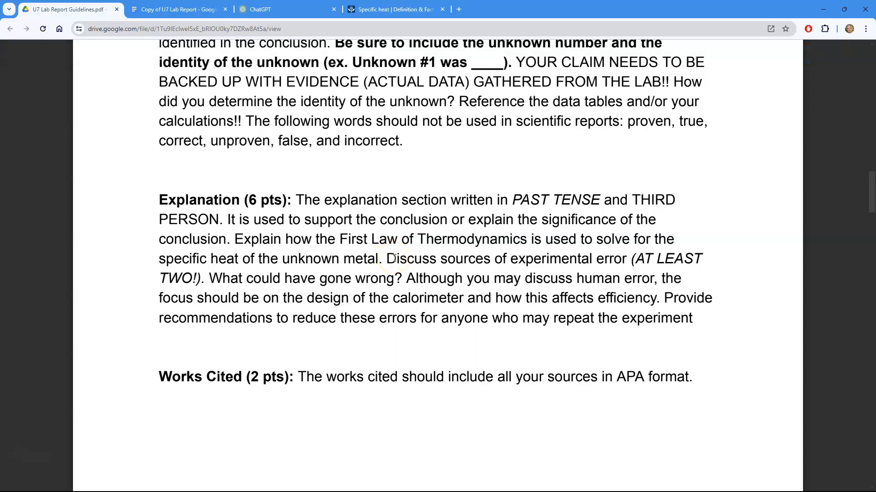
click(278, 11)
click(365, 465)
text(A)
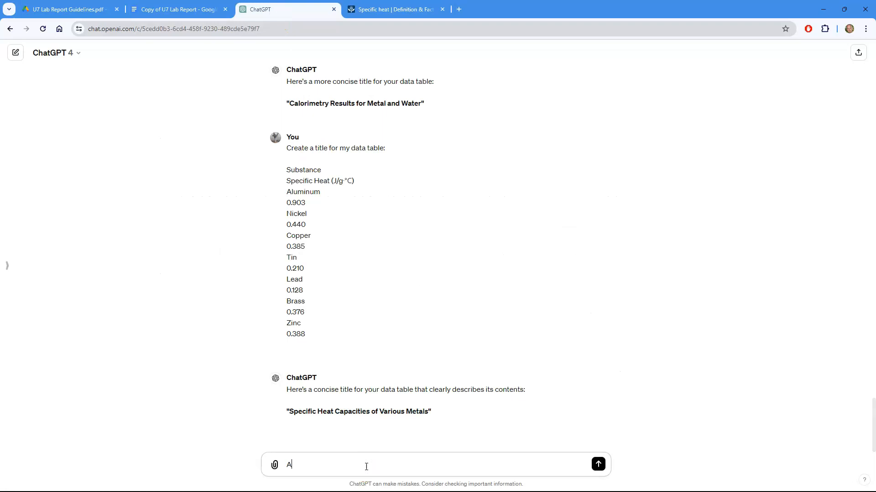
text(hat are some possible sources of error in this inves)
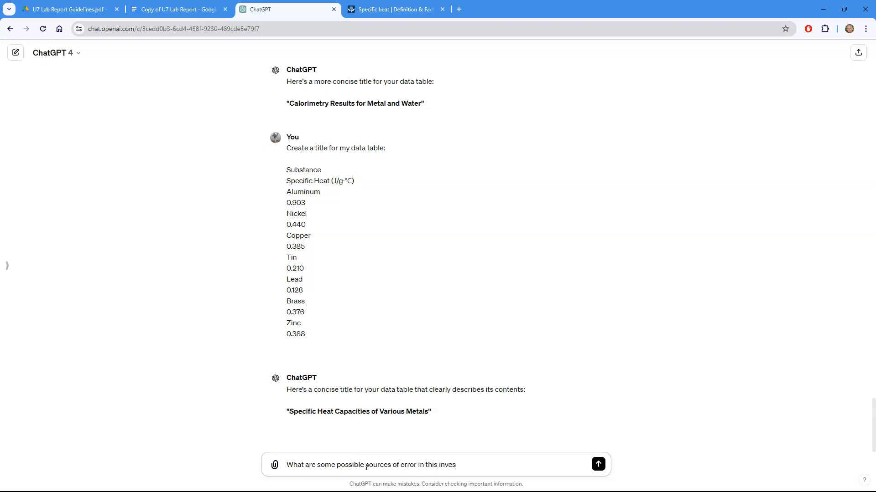
text(tigation?)
key(Return)
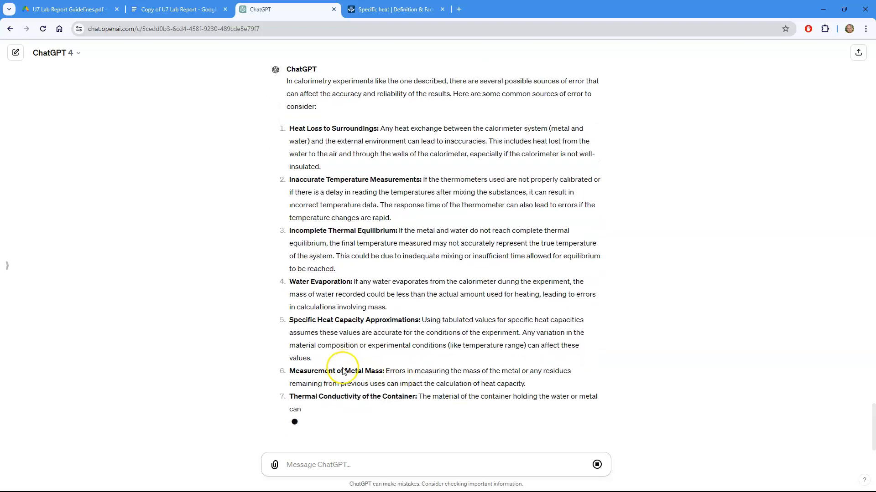
Step: Review ChatGPT's list of error sources, marking Water Evaporation, Measurement of Metal Mass and Thermal Conductivity of the Container
scroll(342, 370, up, 1)
drag(297, 316, 349, 317)
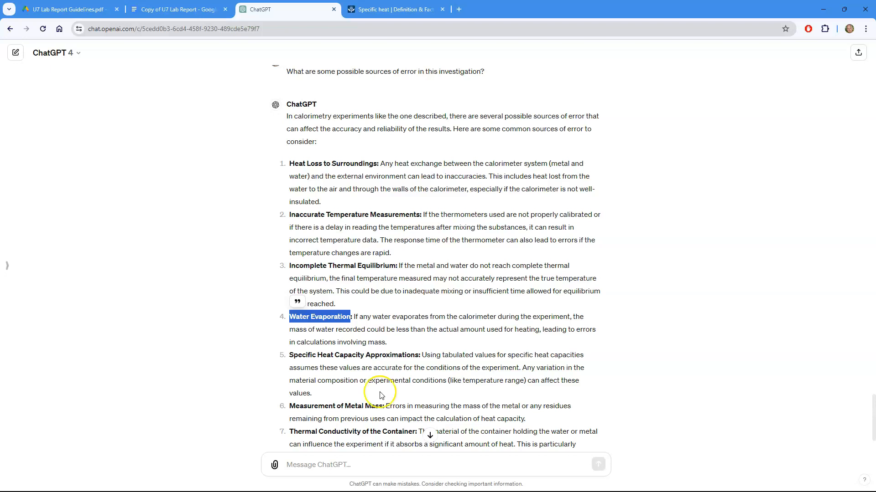
drag(301, 405, 371, 407)
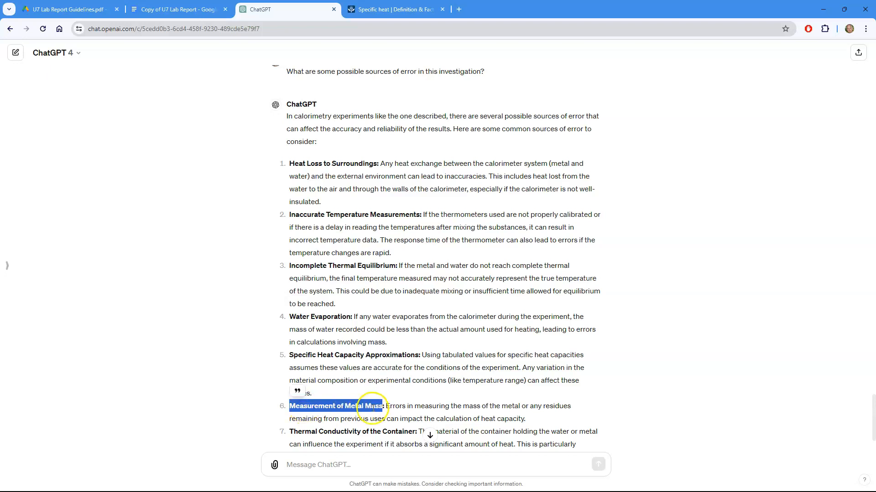
scroll(373, 409, down, 2)
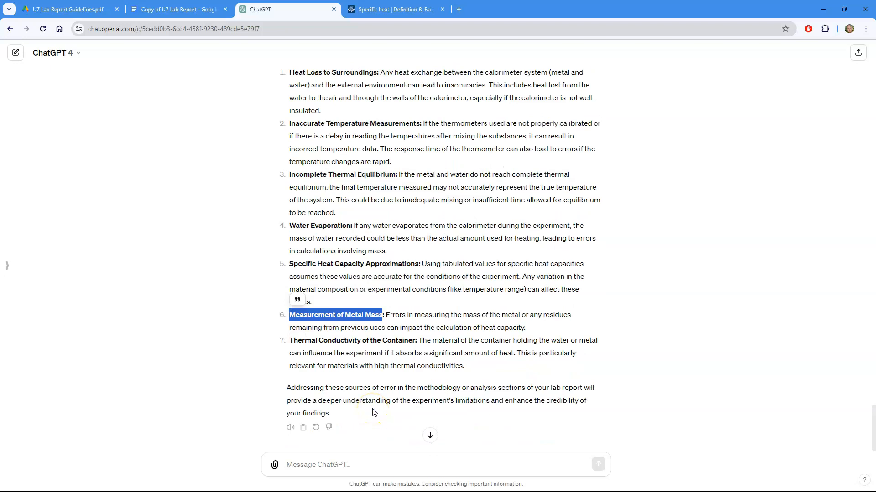
drag(289, 340, 414, 341)
click(490, 370)
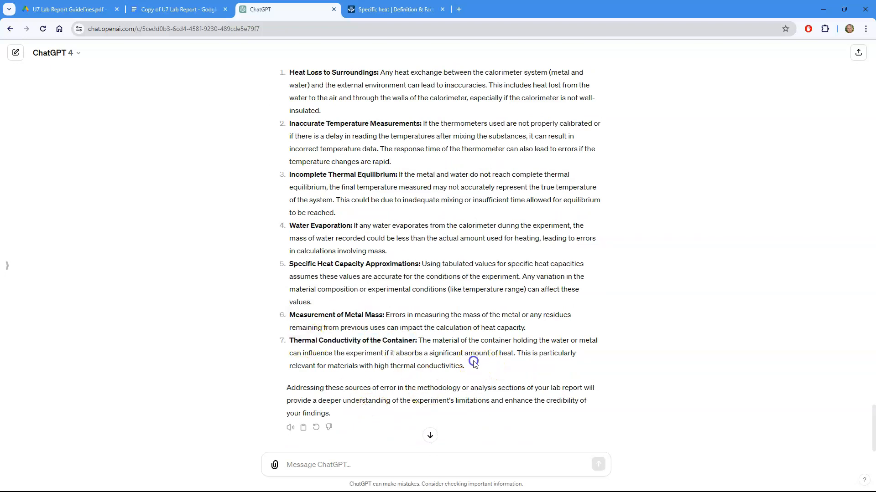
scroll(426, 381, up, 2)
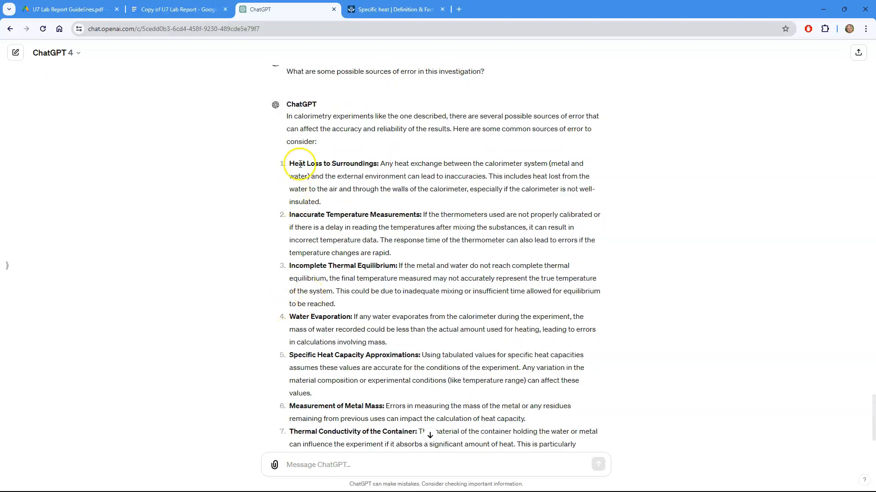
Step: Mark Heat Loss to Surroundings in ChatGPT's answer, then add "2 possible sources of error." to the Explanation in the lab report
drag(290, 165, 376, 164)
click(376, 200)
click(182, 16)
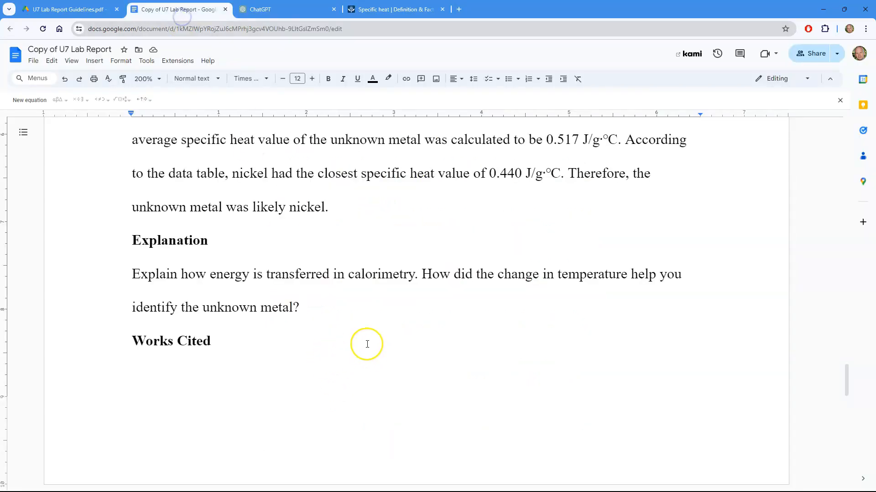
text(2 possi)
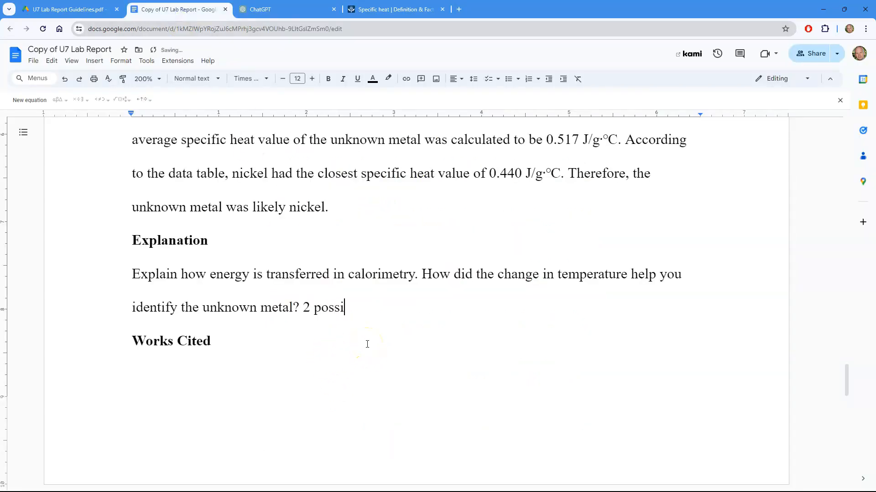
text(ble sources of )
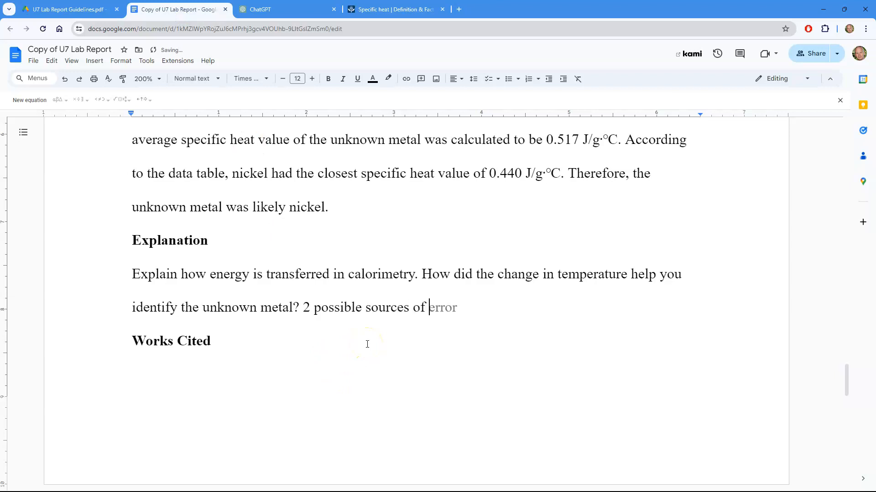
text(error.)
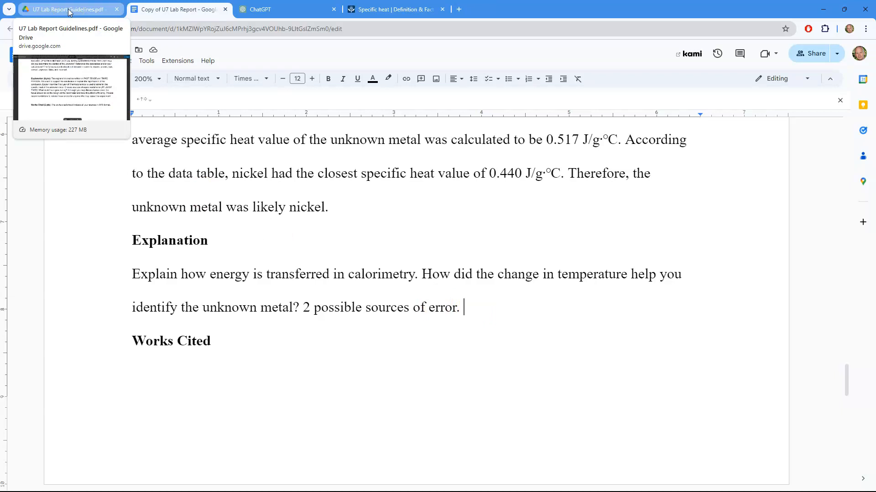
Step: Review the temperature-change term for the metal in the Specific Heat Calculation equation and return to the end of the Explanation
scroll(293, 280, up, 10)
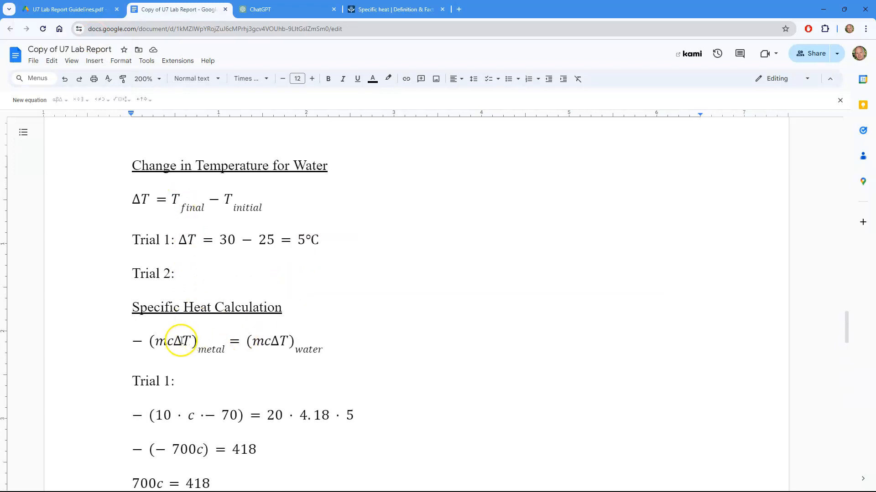
drag(175, 341, 189, 344)
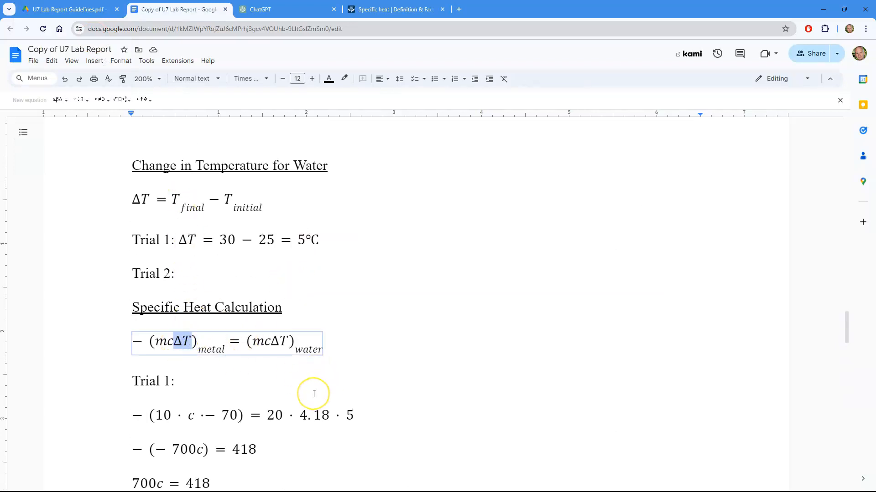
scroll(315, 394, down, 10)
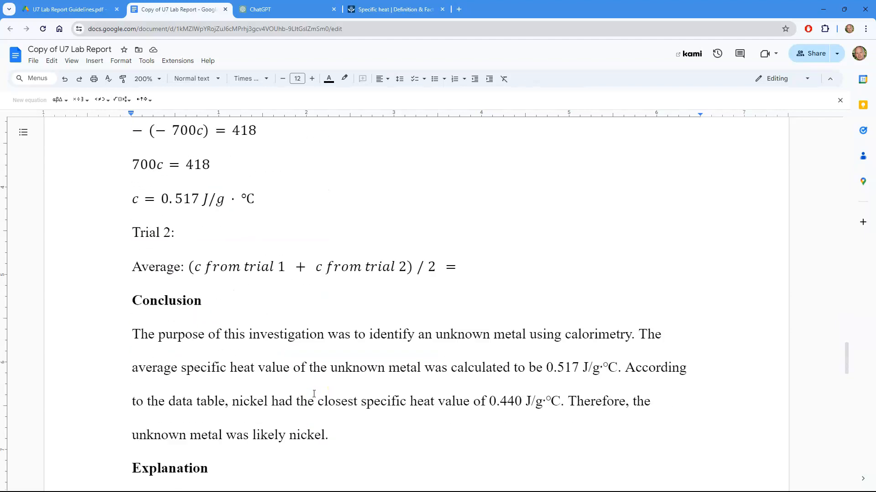
click(510, 308)
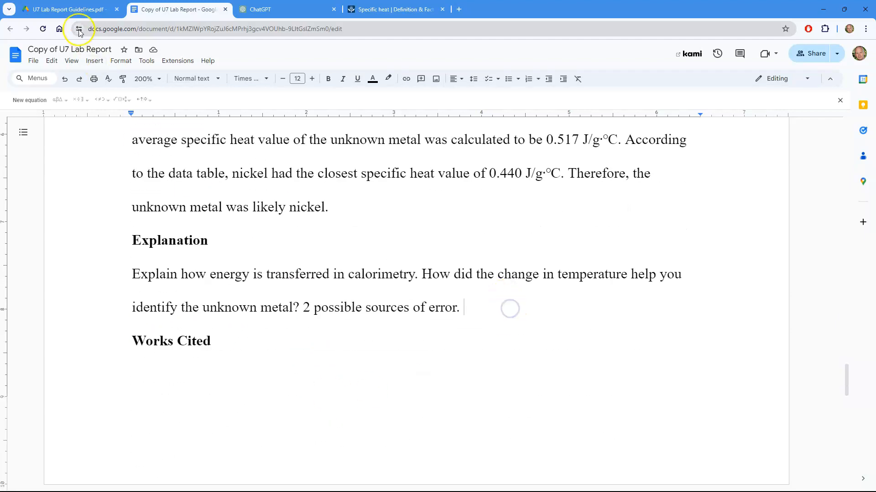
Step: Check the guidelines on calorimeter design and error-reduction recommendations, then add "Explain how to reduce error. Be specific!" to the report's Explanation
click(70, 9)
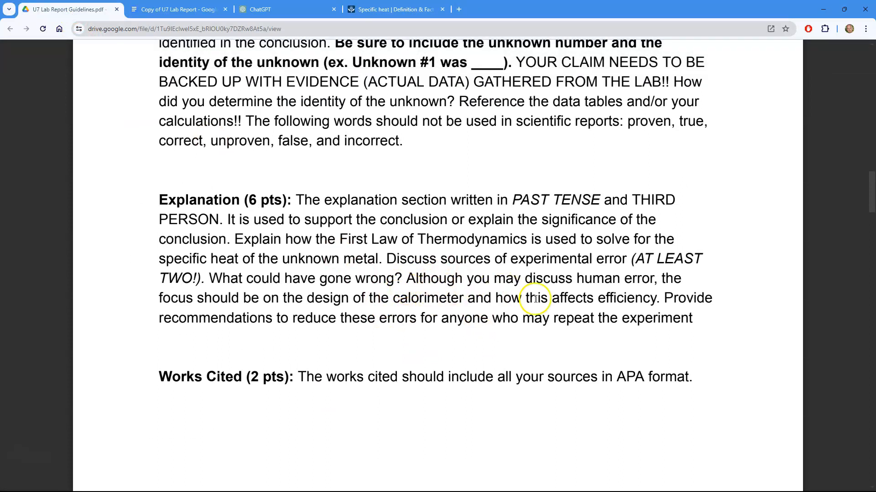
drag(405, 279, 660, 300)
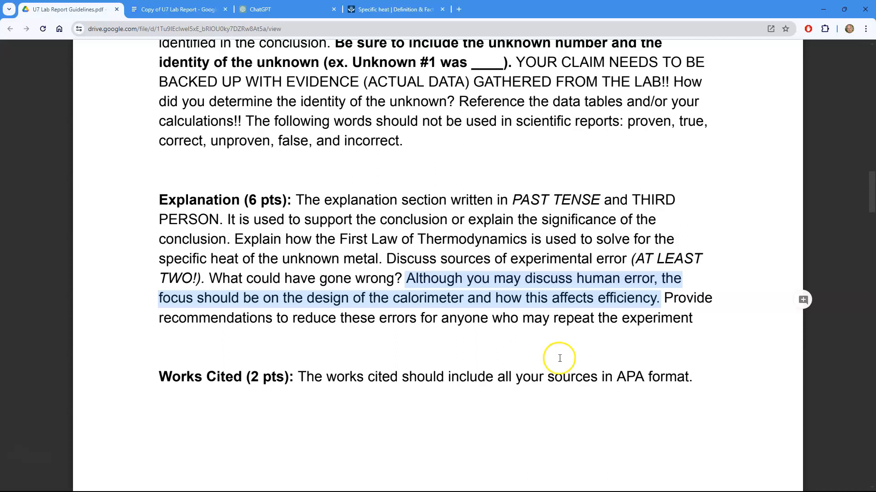
drag(663, 299, 690, 318)
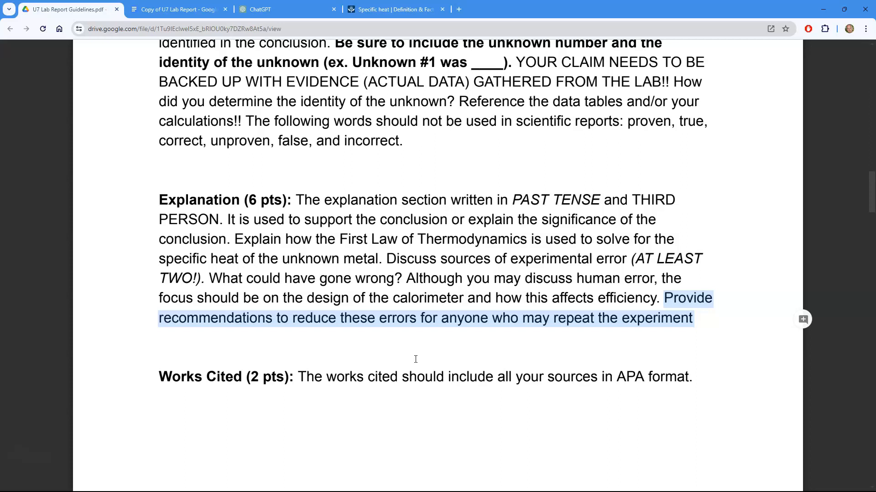
click(412, 353)
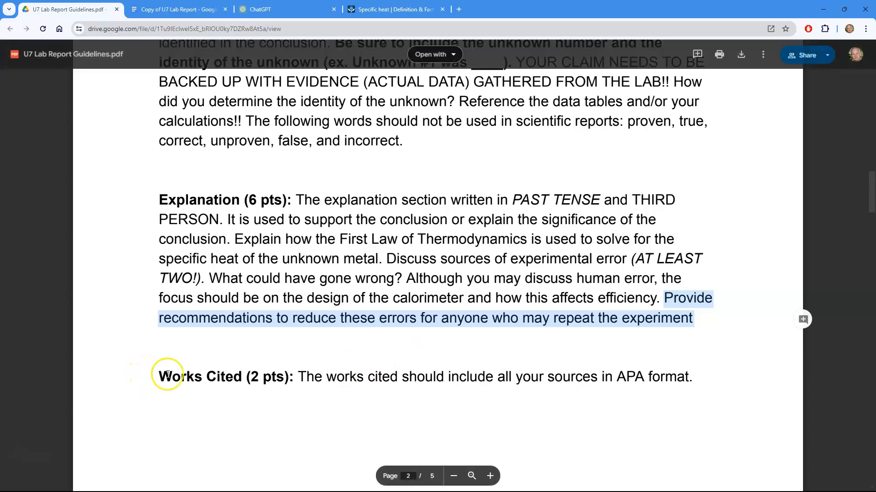
click(192, 7)
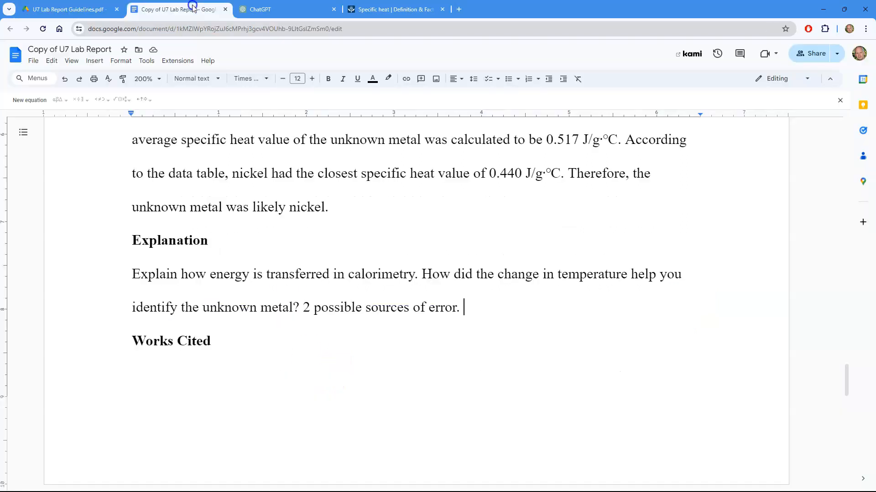
text(Explain how to reduce error.  Be specif)
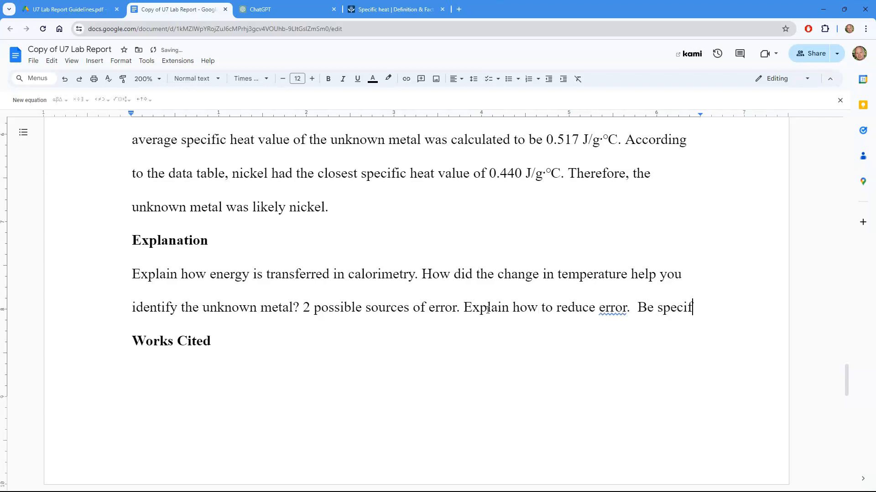
text(ic!)
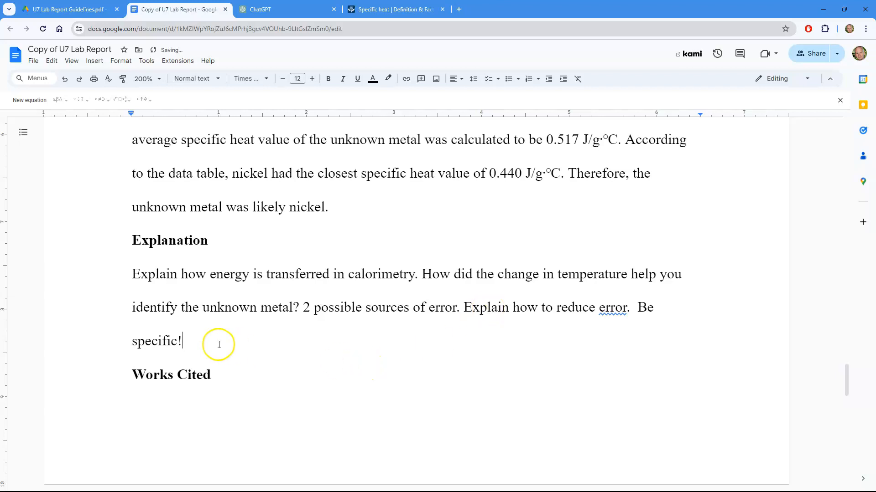
Step: Review the Works Cited entry on the last page and return to the beginning of the lab report
scroll(219, 345, down, 4)
scroll(219, 345, down, 3)
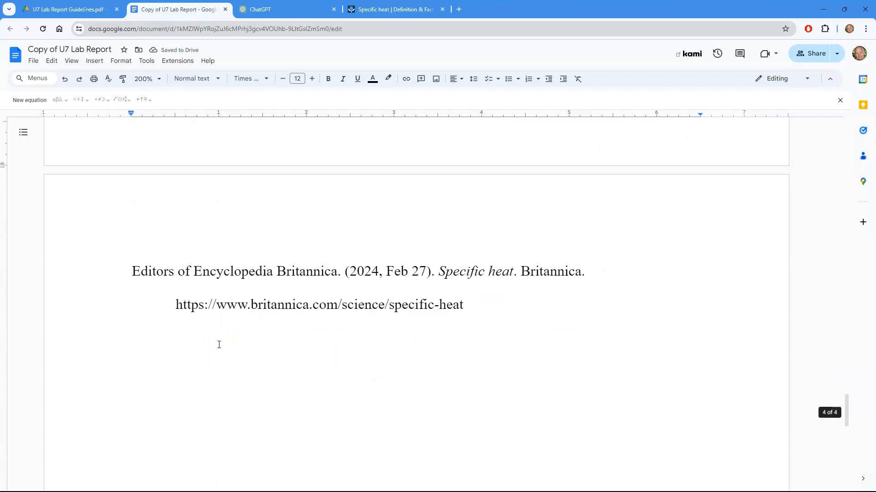
scroll(219, 345, up, 20)
scroll(219, 344, up, 20)
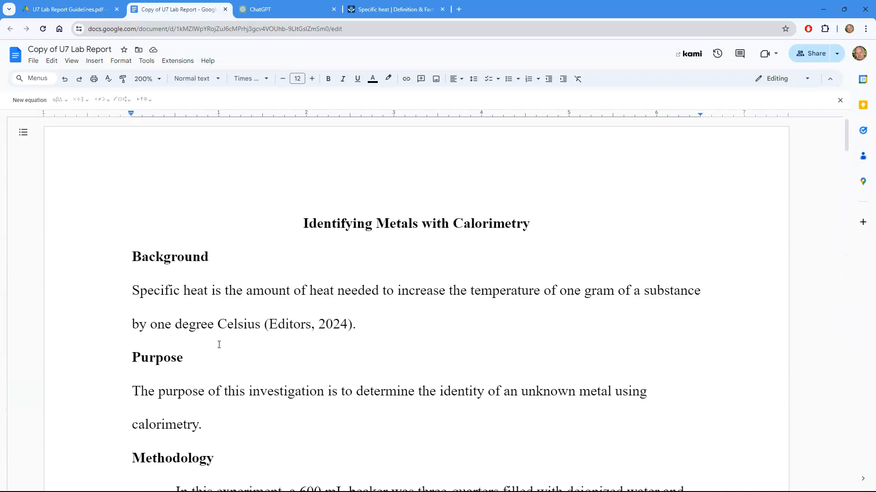